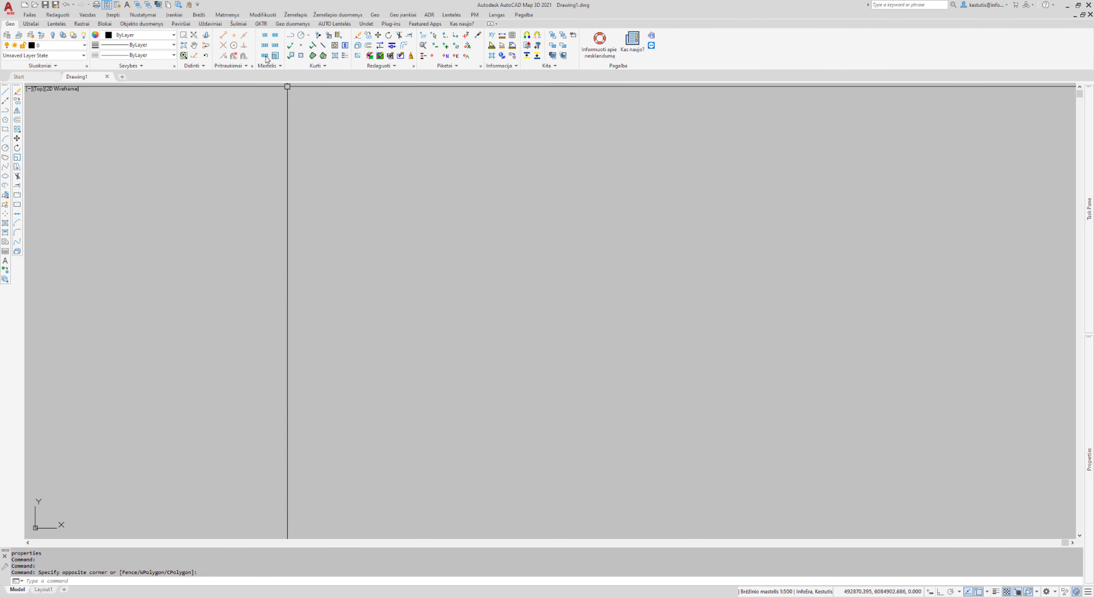
Step: Open the Undet for AutoCAD palette and start a new project from the Projektas tab (Naujas)
click(366, 25)
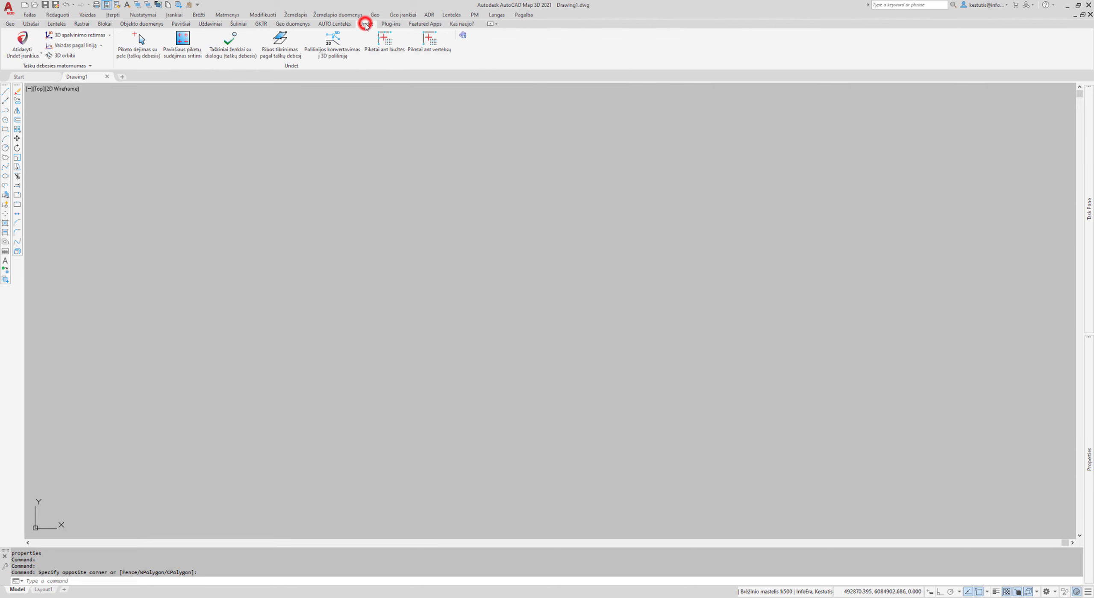
click(24, 41)
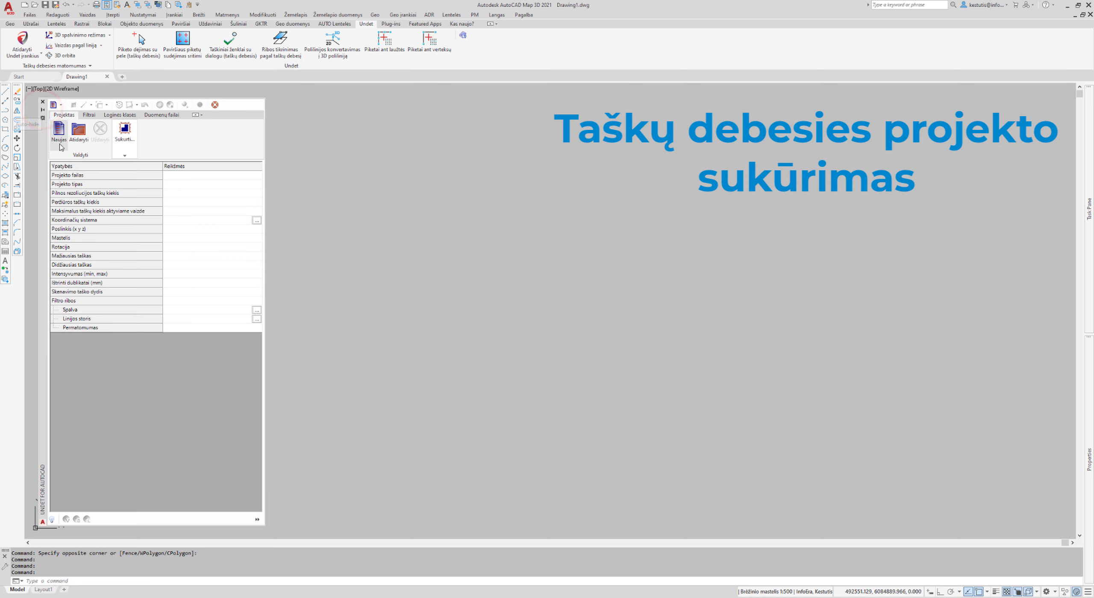
click(60, 136)
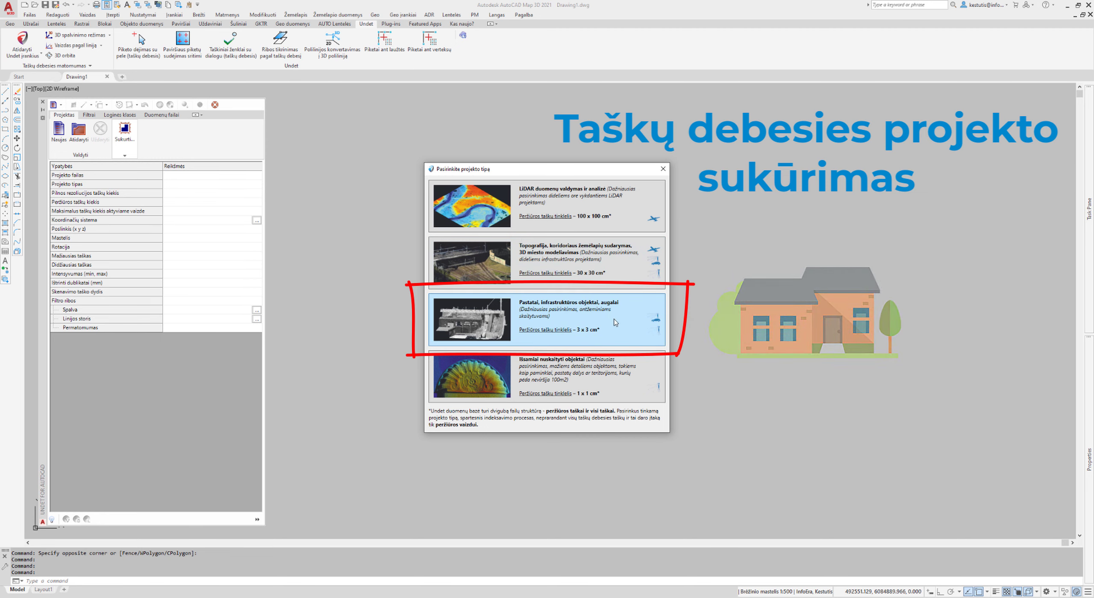
Step: Choose the Pastatai project type and add the Building_2.e57 scan to it
click(612, 317)
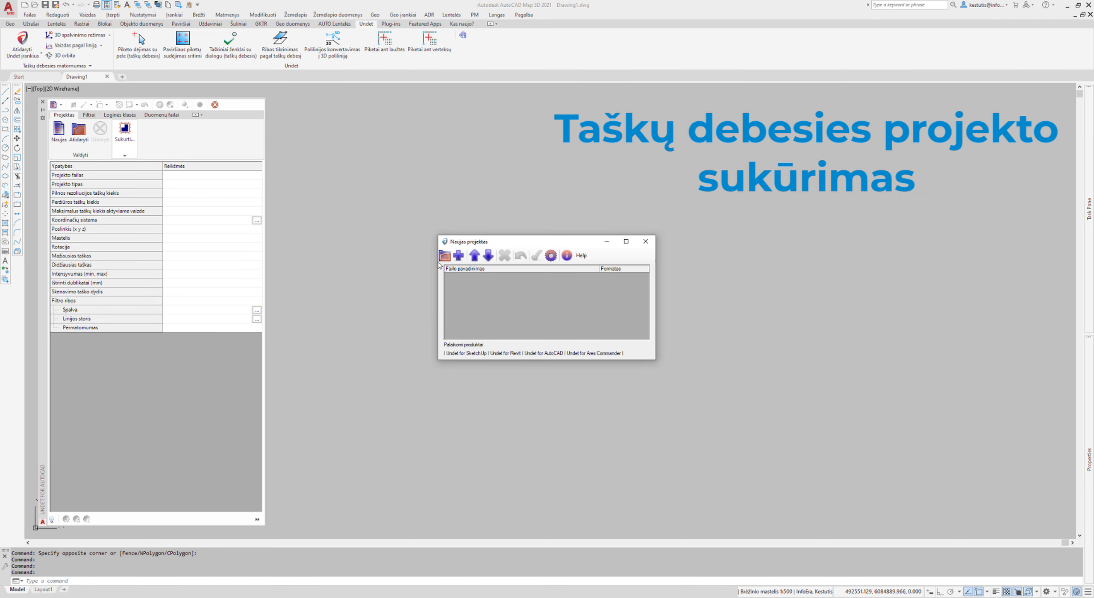
click(444, 256)
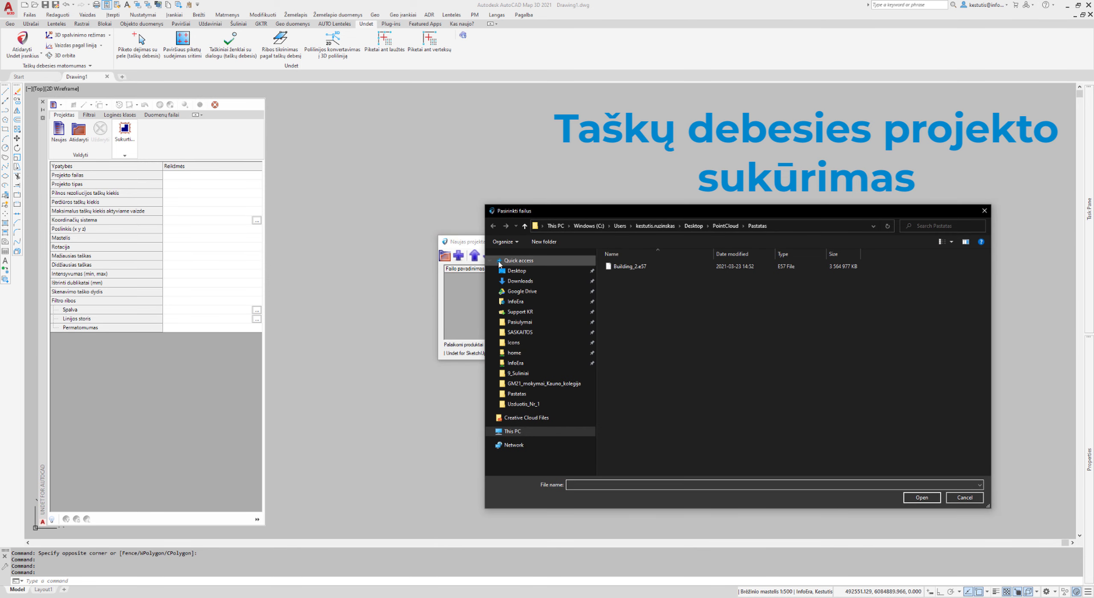
click(628, 266)
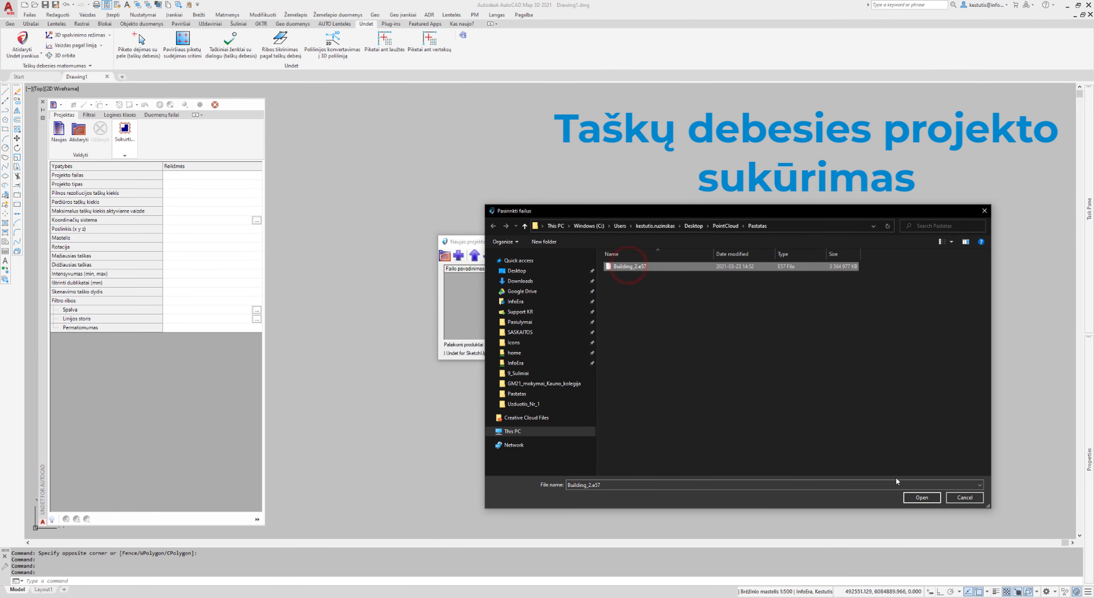
click(917, 498)
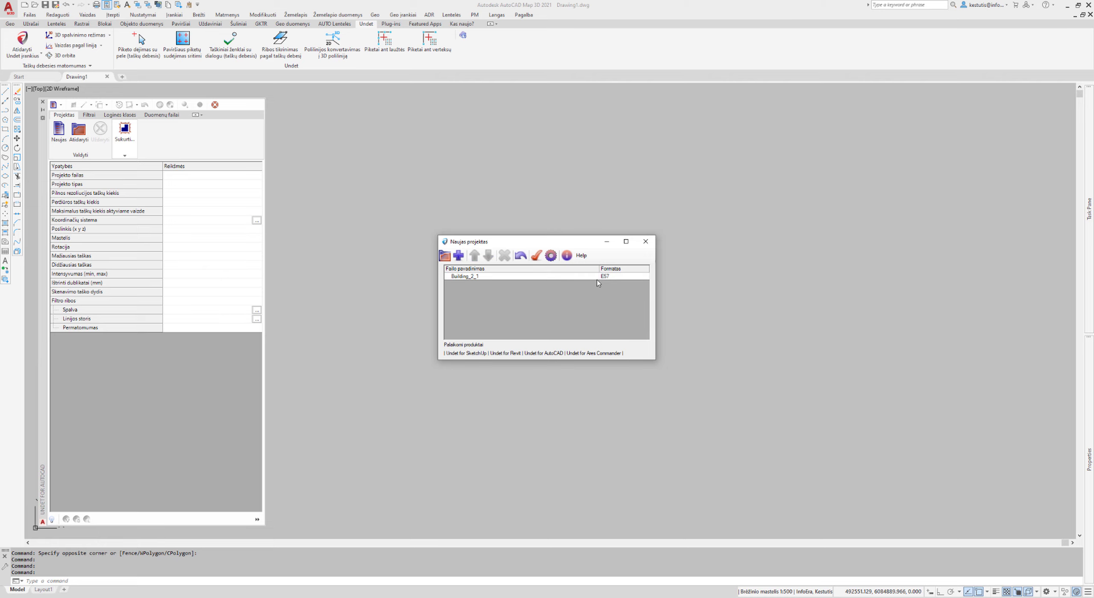
Step: Build with default settings, save the project as Pastatas and index the point cloud
click(538, 255)
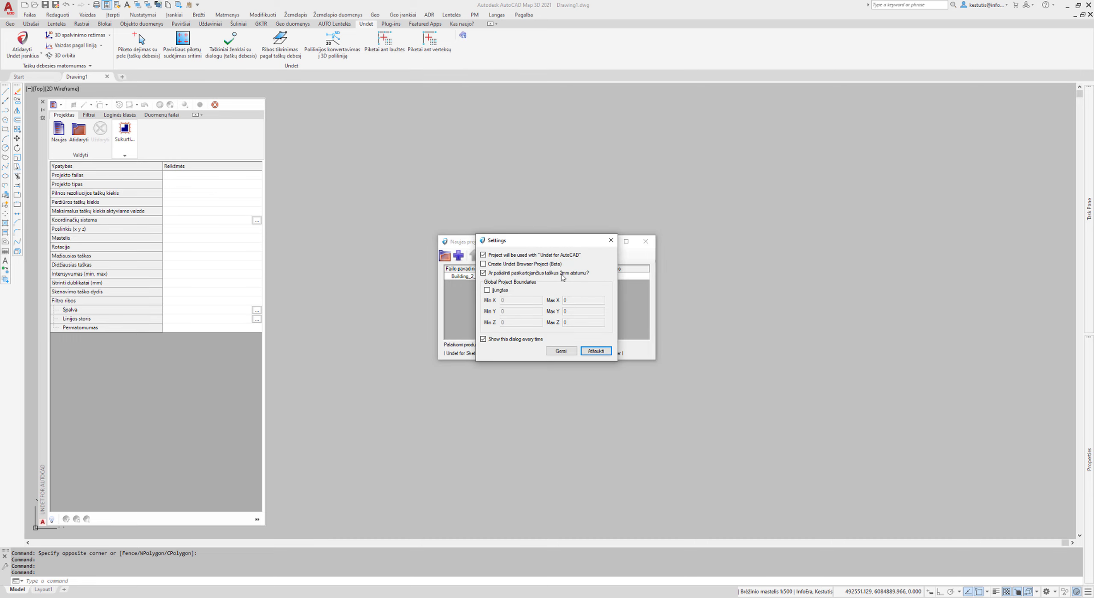
click(561, 351)
text(Pastata)
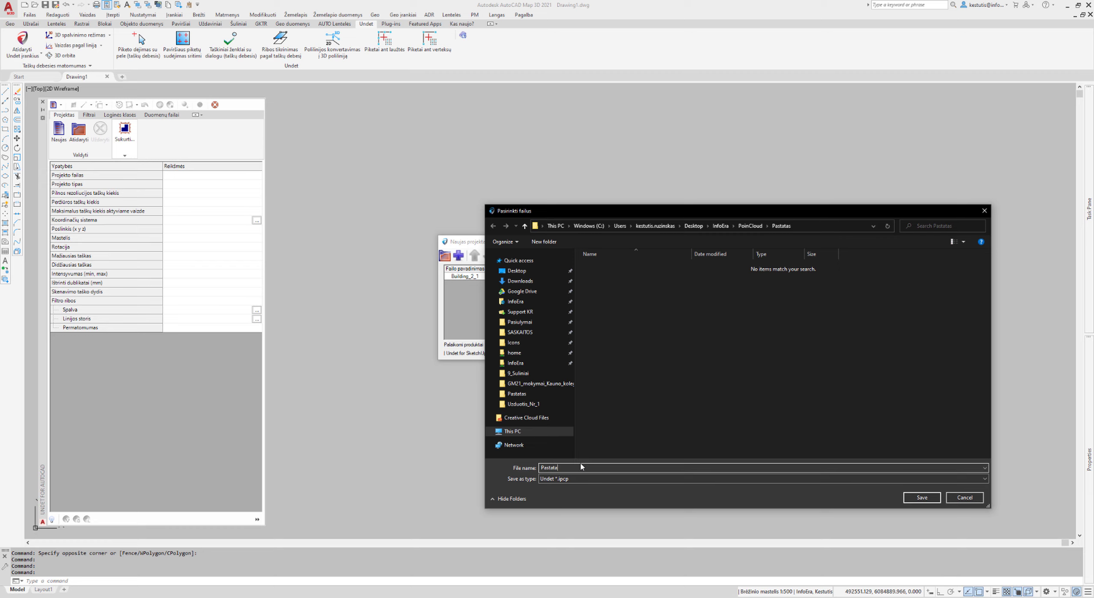
key(Return)
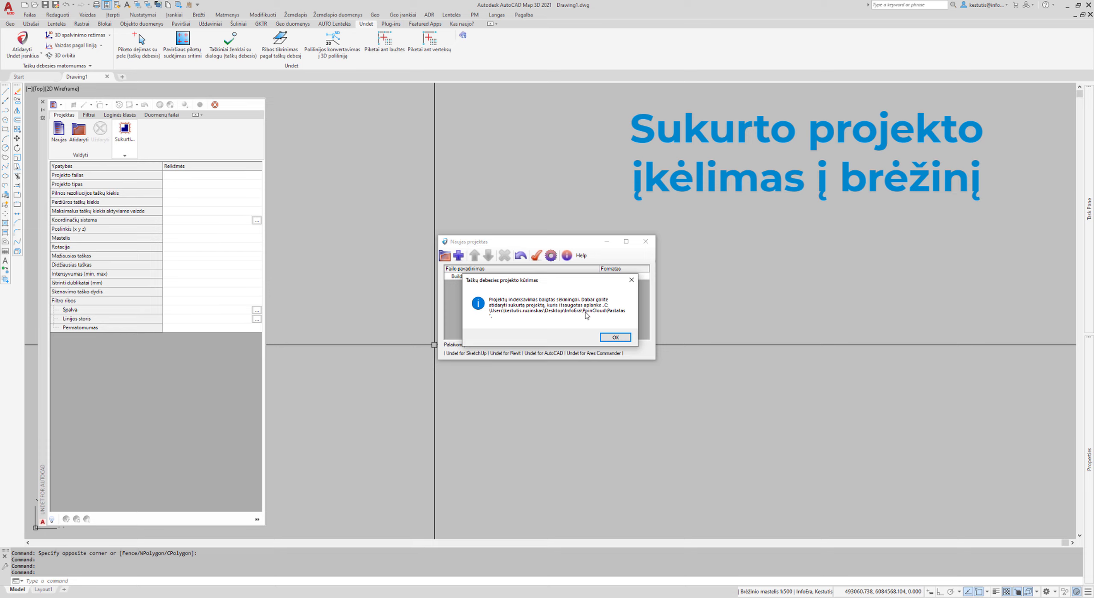
Step: Open Pastatas.ipcp so the Building_2_1 point cloud loads into the drawing
click(611, 339)
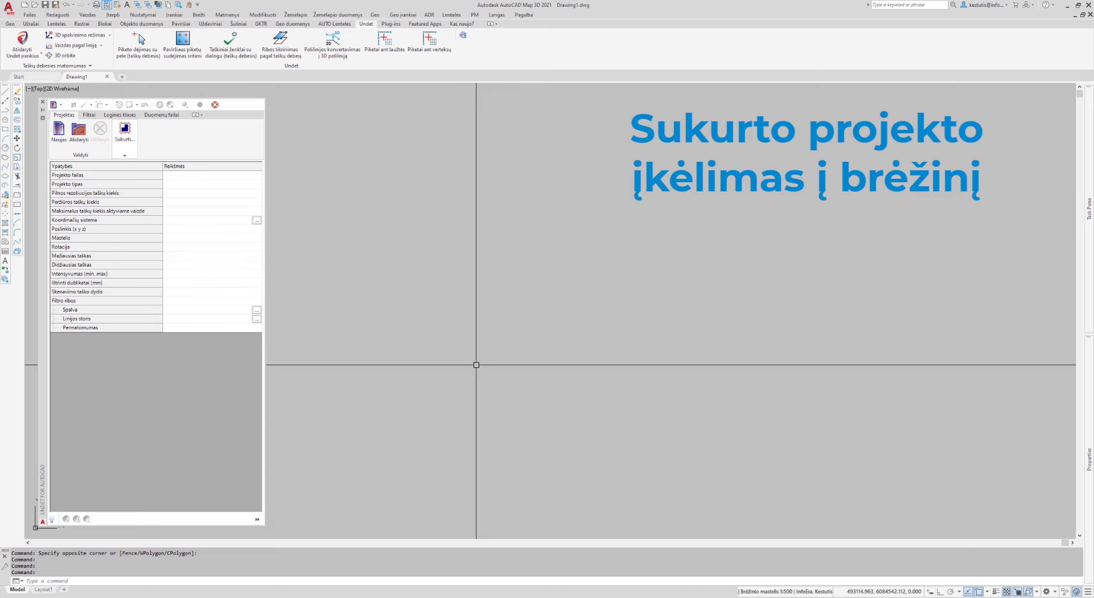
click(77, 135)
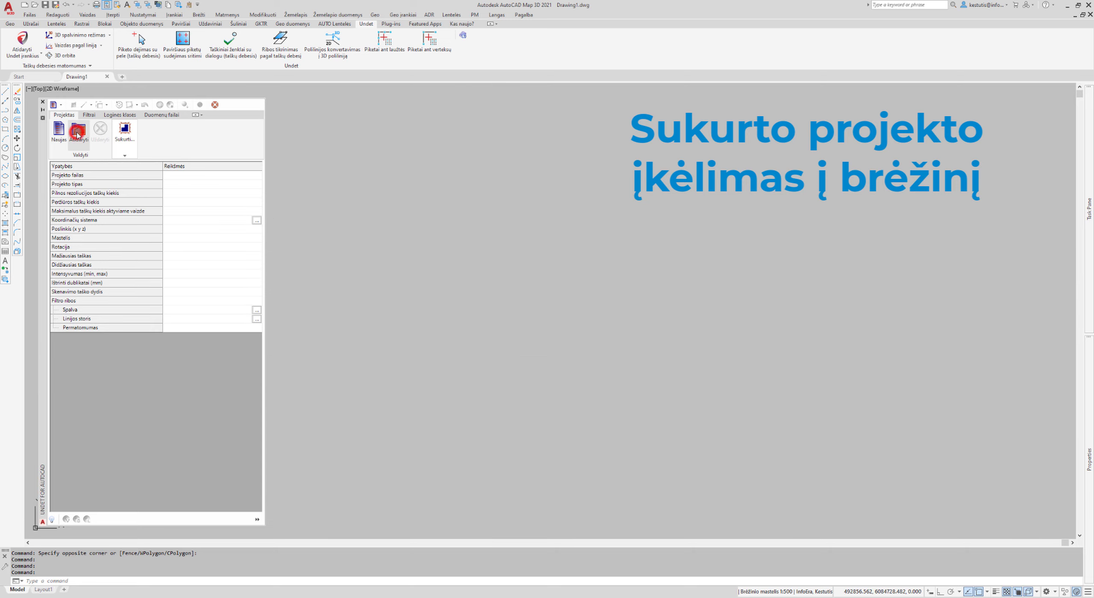
click(573, 322)
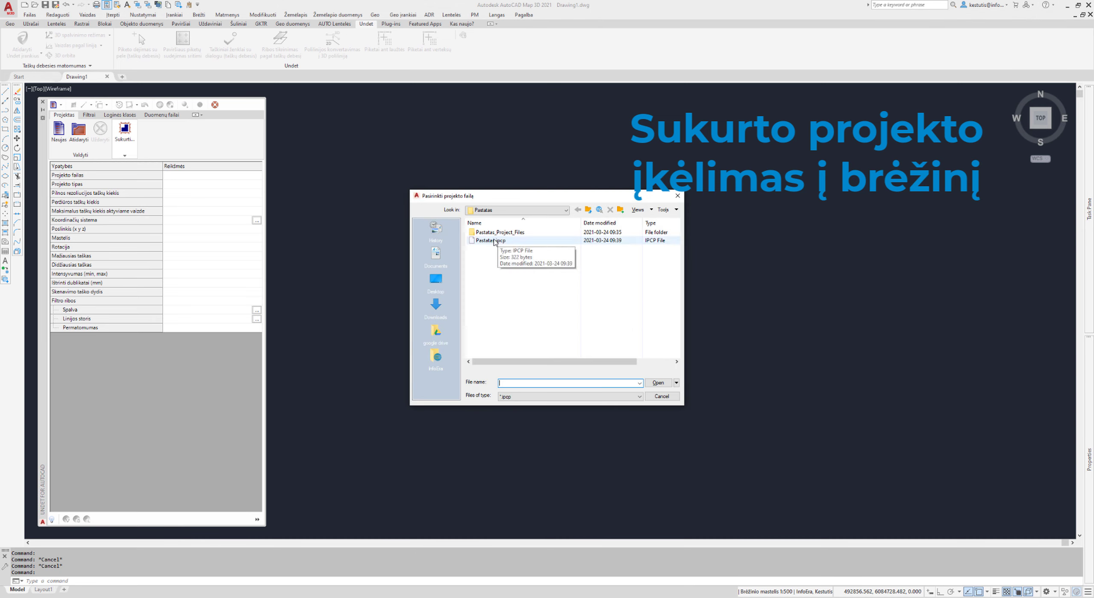
click(494, 242)
click(658, 383)
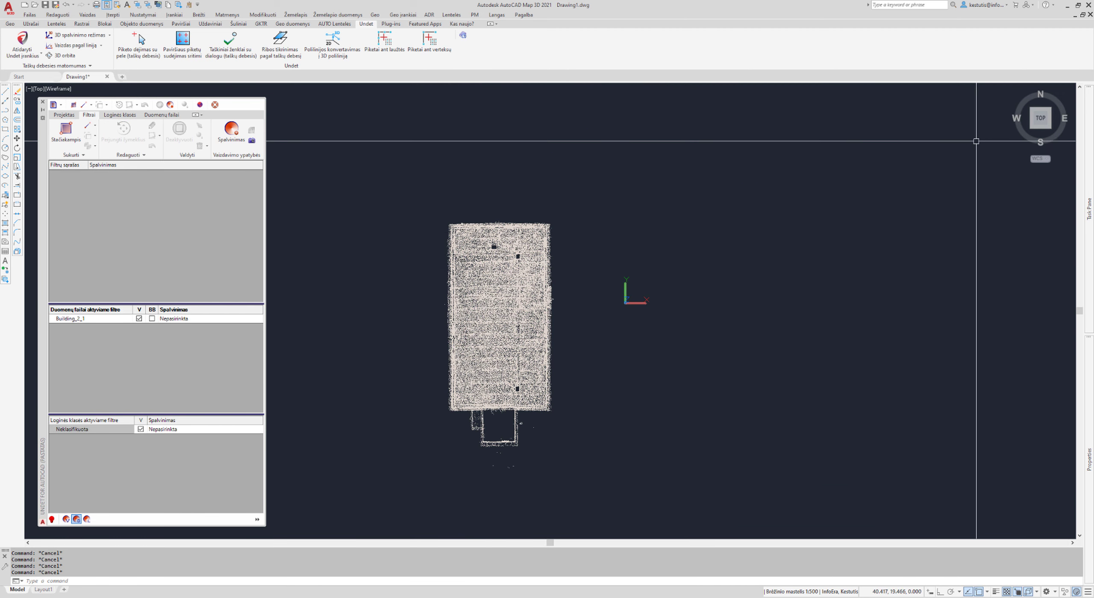
Step: Set Building_2_1 Spalvinimas to Pagal intensyvumą and switch to the Top view
mouse_move(1041, 119)
drag(1040, 128, 1050, 124)
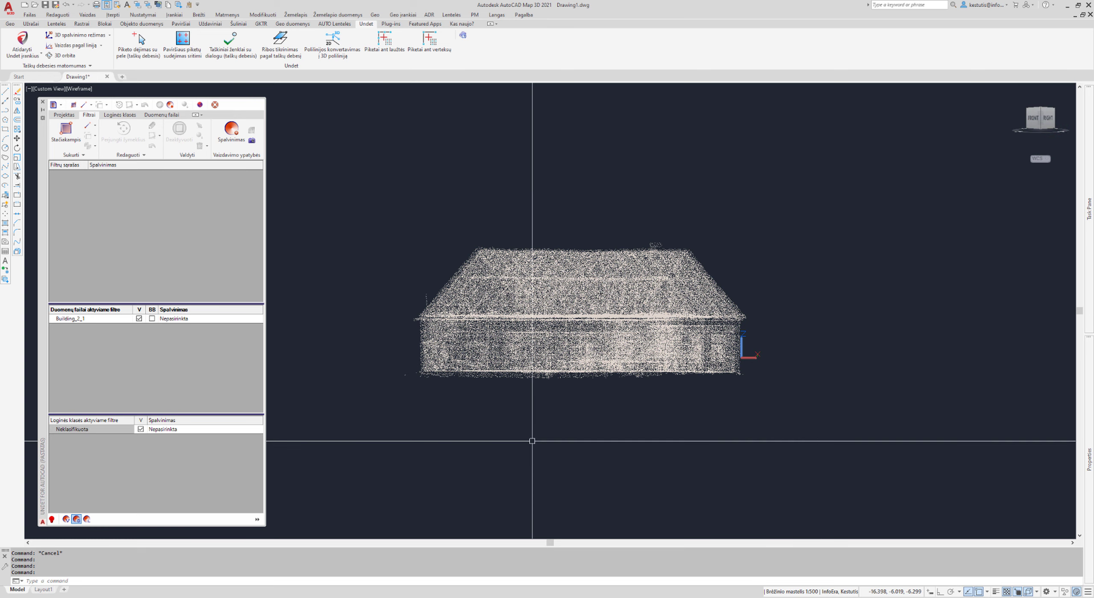
scroll(318, 285, up, 1)
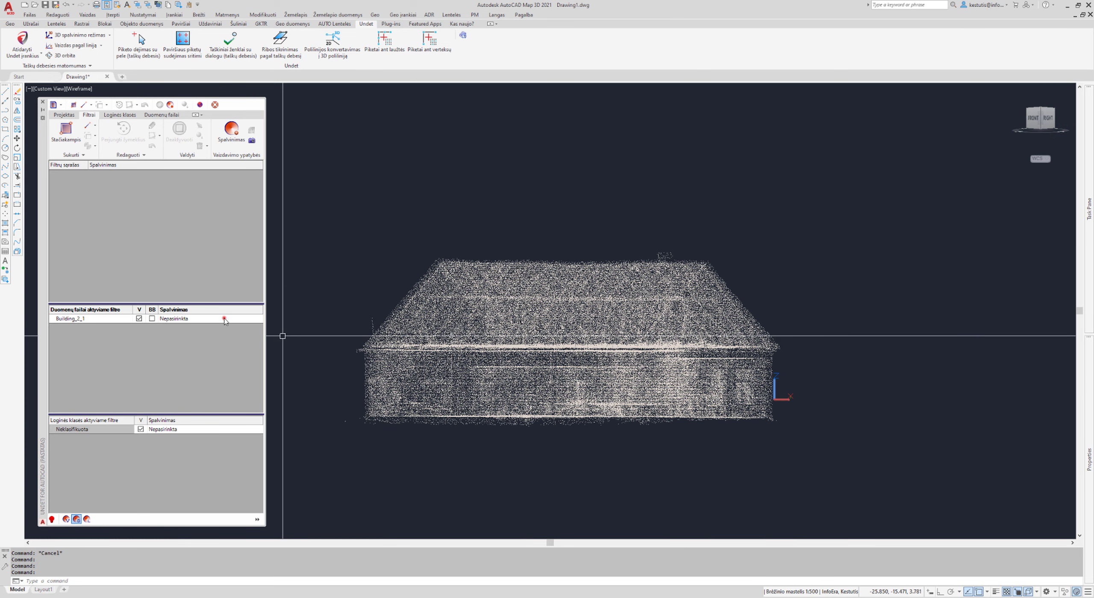
click(222, 318)
click(259, 319)
click(210, 337)
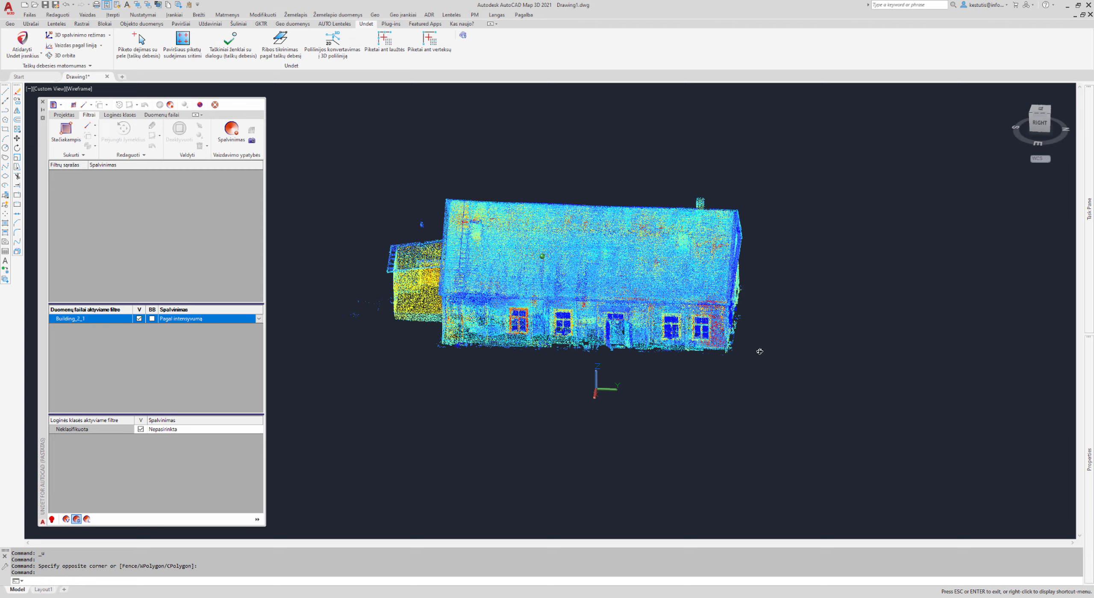
click(1040, 109)
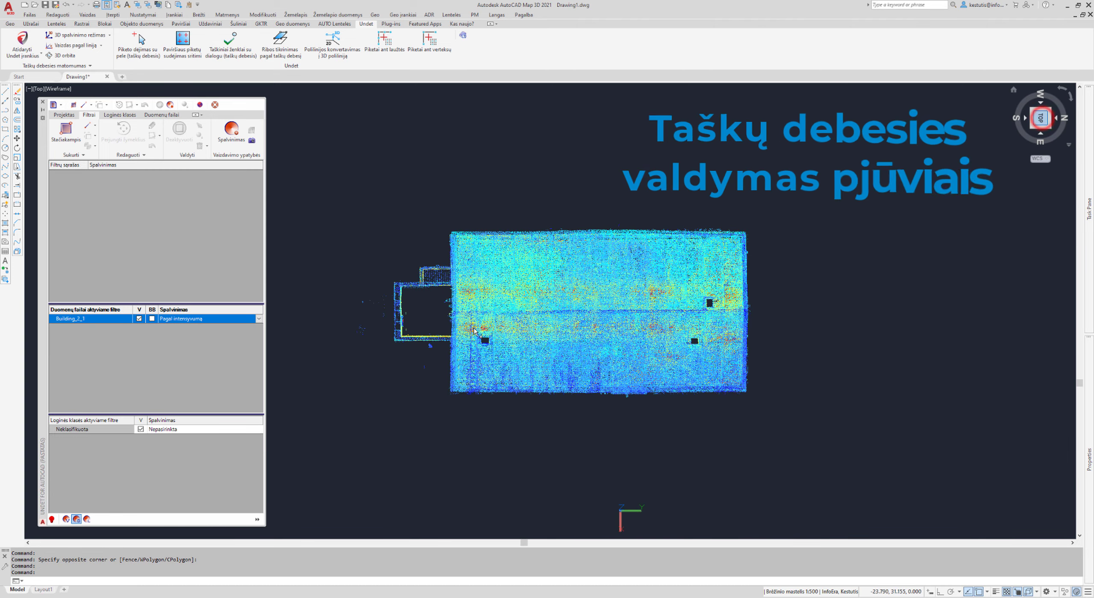
Step: Draw a Stačiakampis filter rectangle around the house, creating Filtras 1
click(59, 128)
click(372, 197)
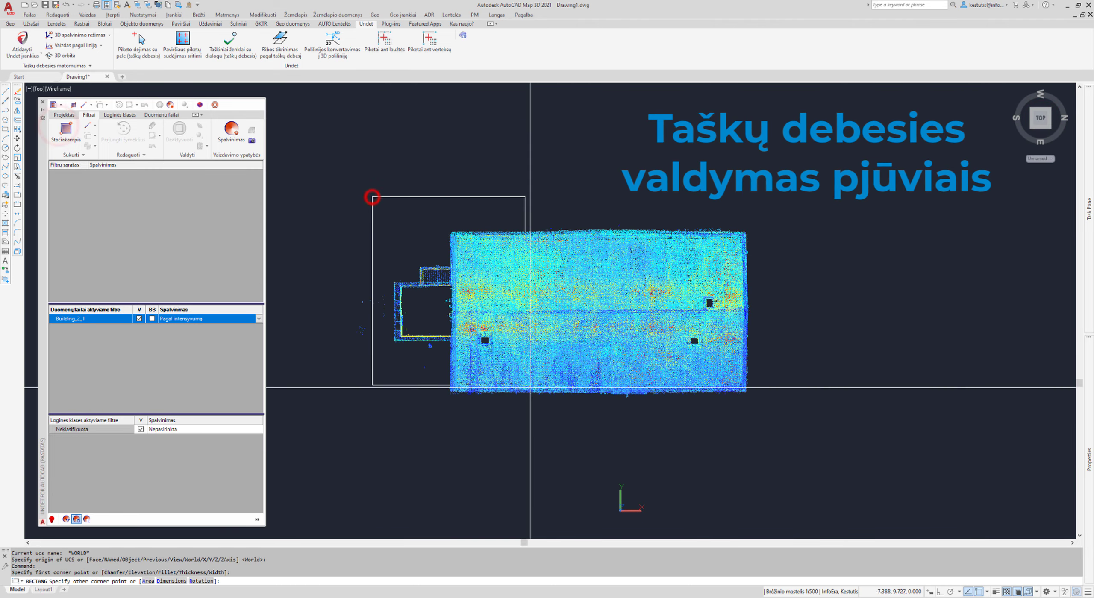
click(551, 420)
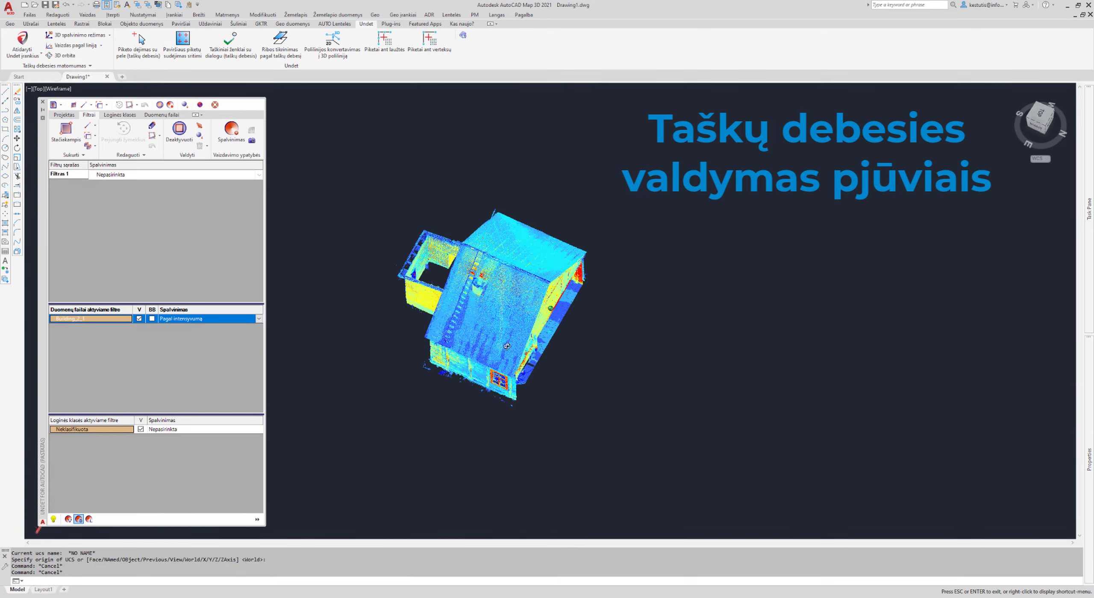
Step: View the house from the BACK and place an adjustable clipping box around it
mouse_move(513, 320)
shift+middle_down()
mouse_move(593, 321)
mouse_move(547, 347)
mouse_move(808, 301)
mouse_move(830, 325)
shift+middle_up()
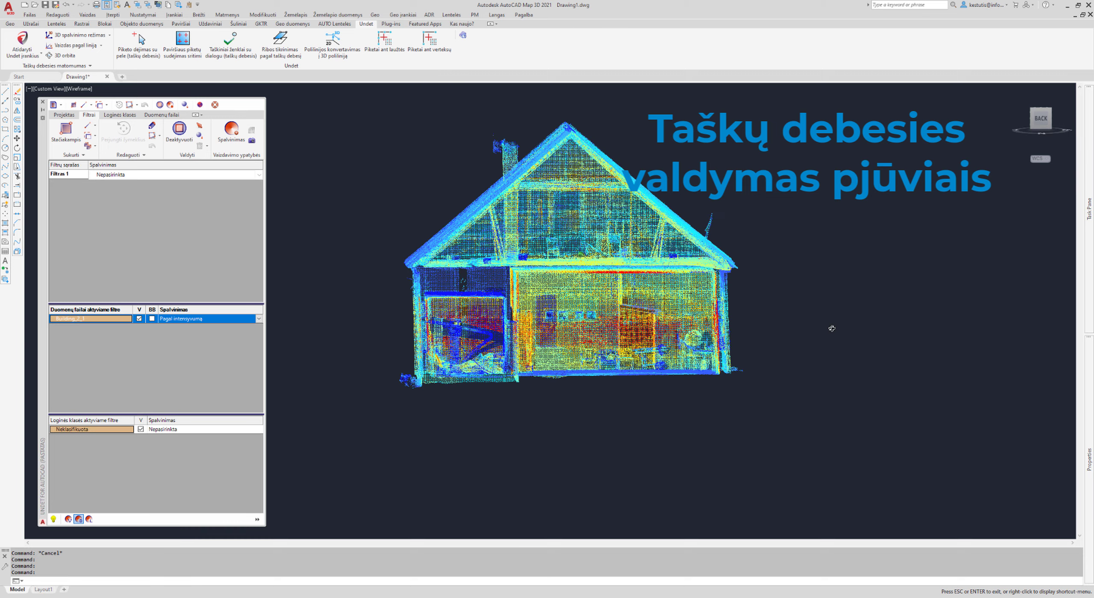
click(1042, 119)
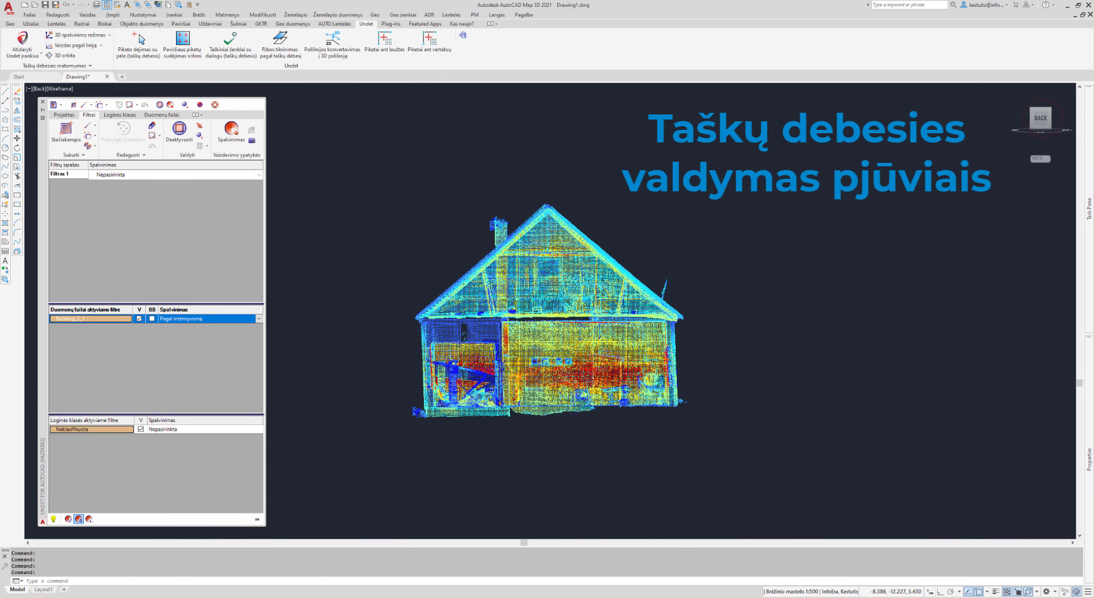
click(153, 126)
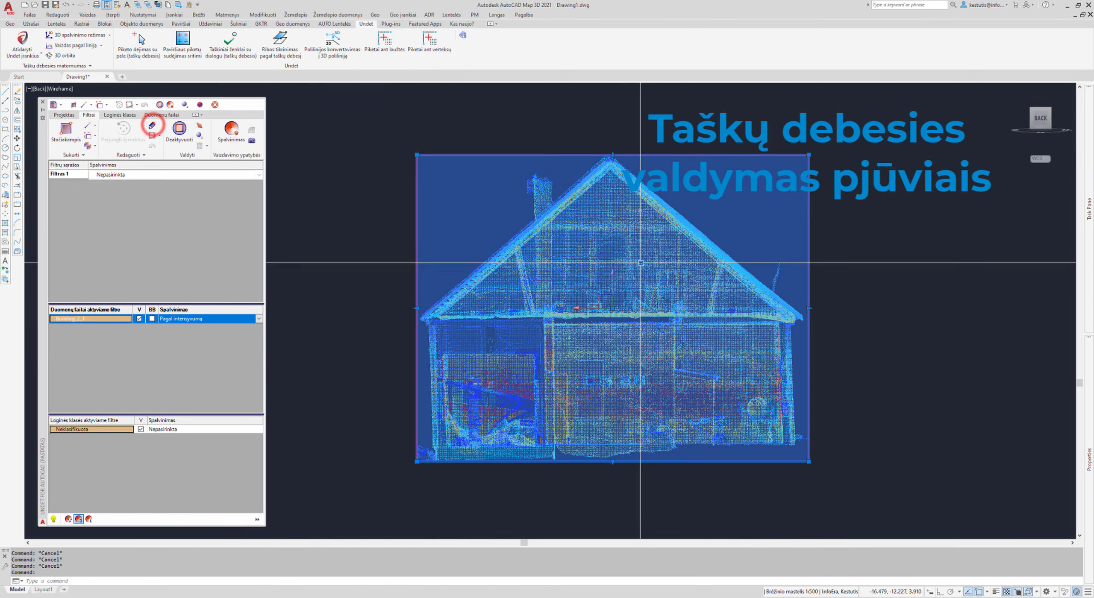
Step: Lower the clip box top and raise its bottom to cut off the roof
click(627, 337)
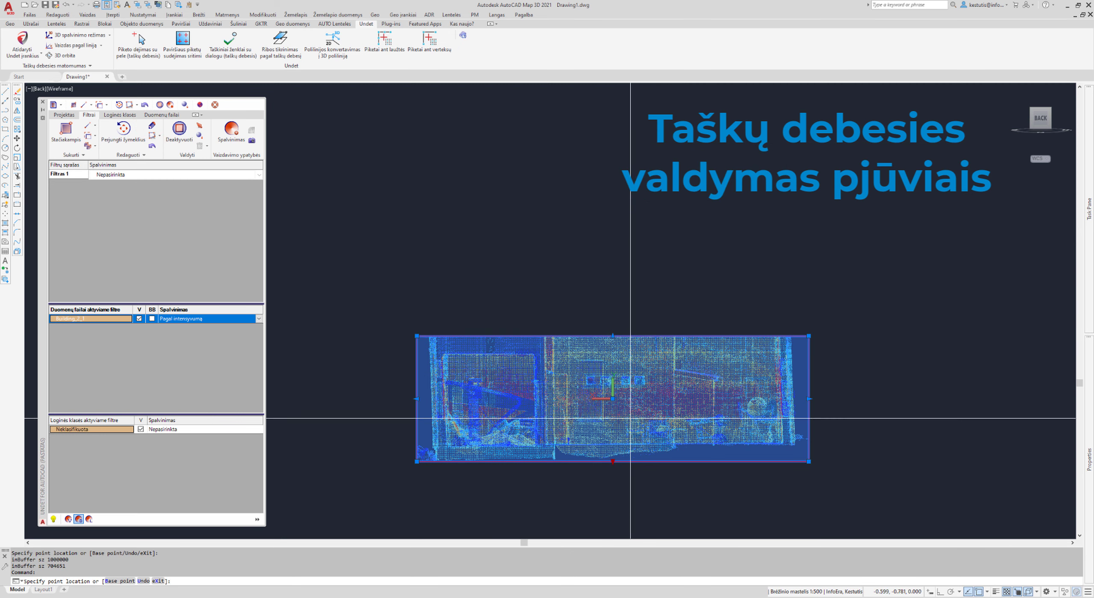
click(630, 419)
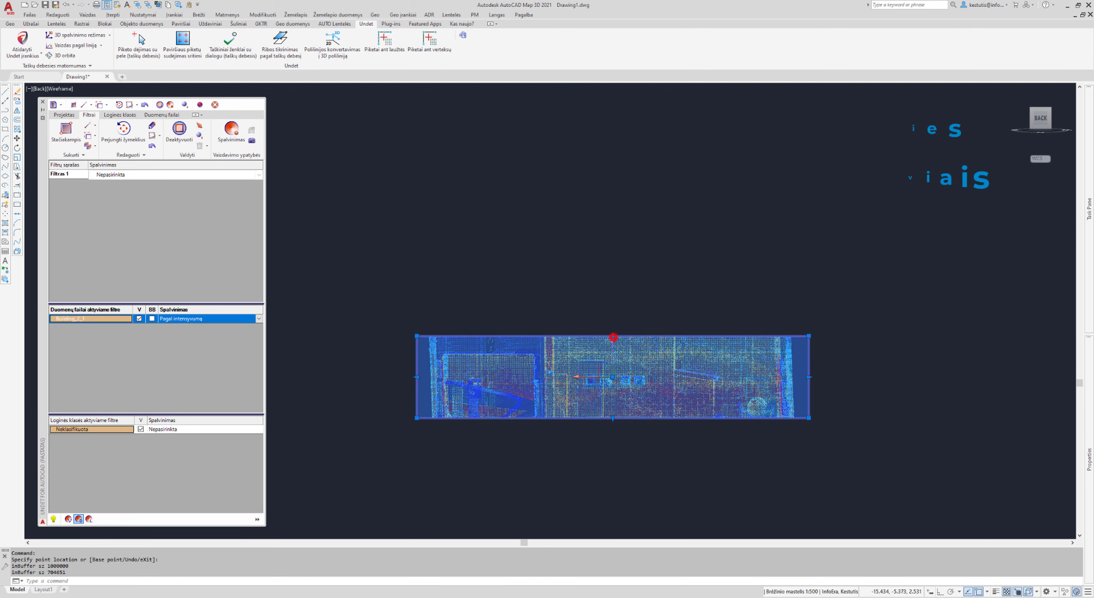
click(613, 337)
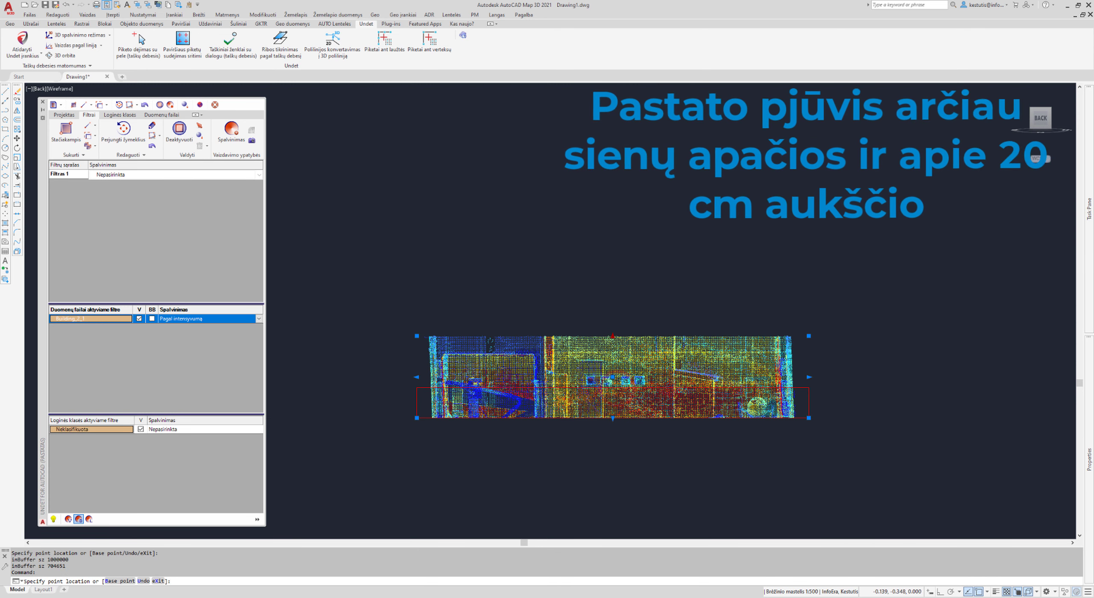
scroll(623, 395, down, 2)
scroll(630, 427, down, 3)
mouse_move(581, 367)
shift+middle_down()
mouse_move(618, 444)
mouse_move(683, 384)
mouse_move(741, 362)
mouse_move(470, 290)
shift+middle_up()
key(Escape)
scroll(700, 368, up, 3)
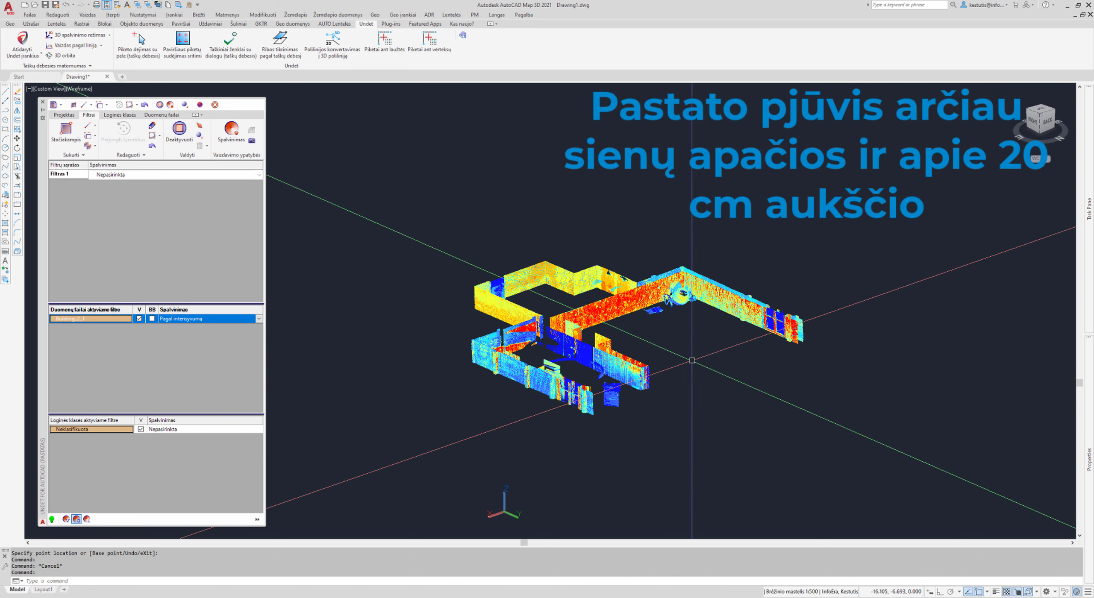
Step: Squash the clipping box into a thin slab at the wall bases and orbit to look down
click(153, 126)
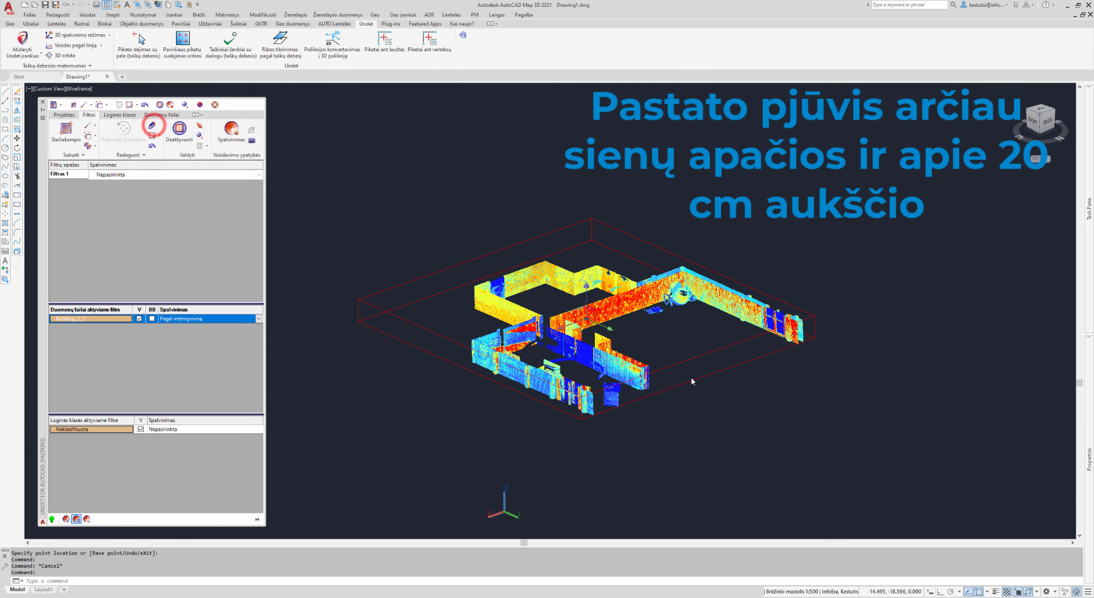
click(699, 377)
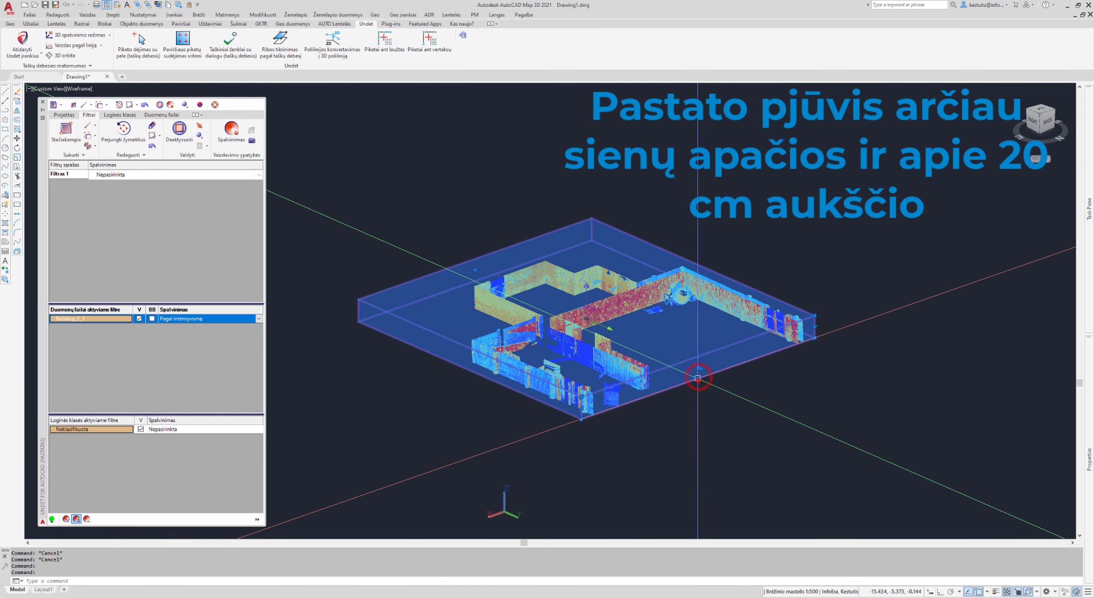
scroll(700, 369, up, 5)
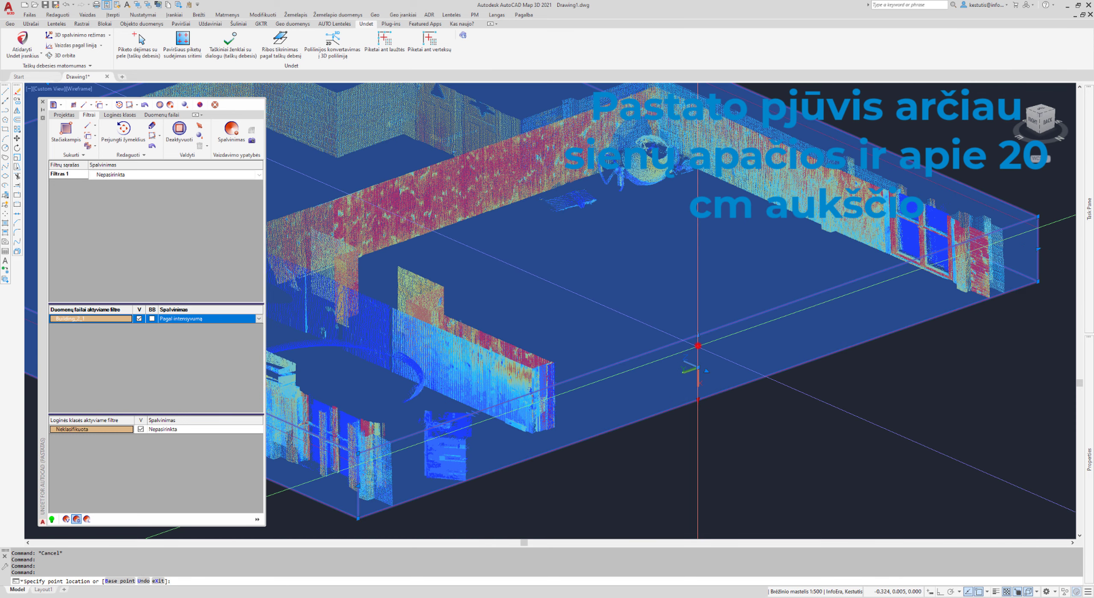
click(698, 346)
scroll(698, 346, down, 4)
scroll(698, 346, down, 3)
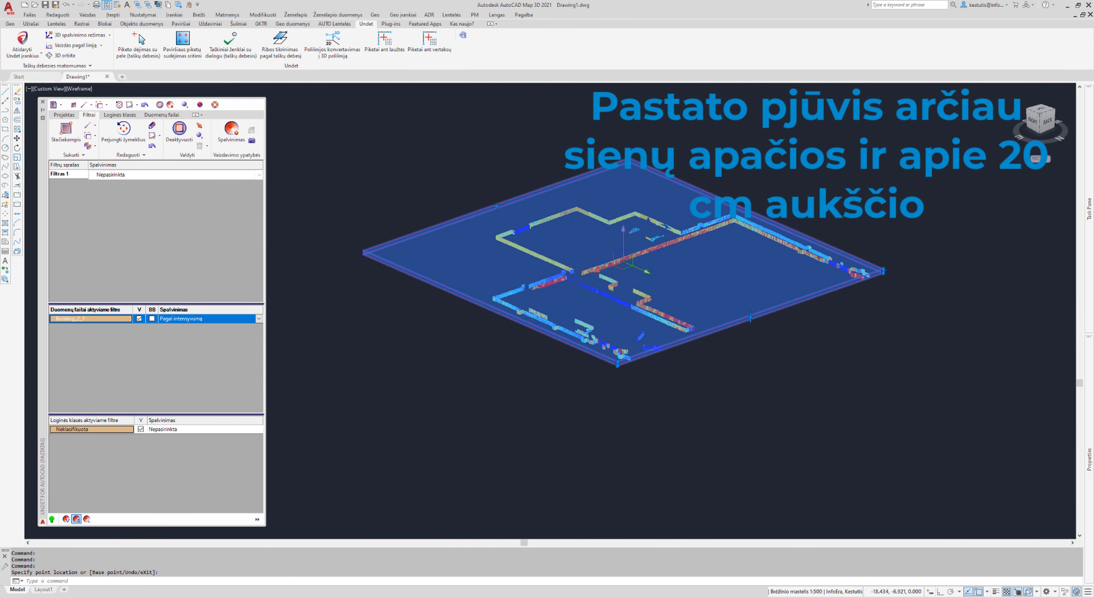
key(Escape)
scroll(698, 346, down, 2)
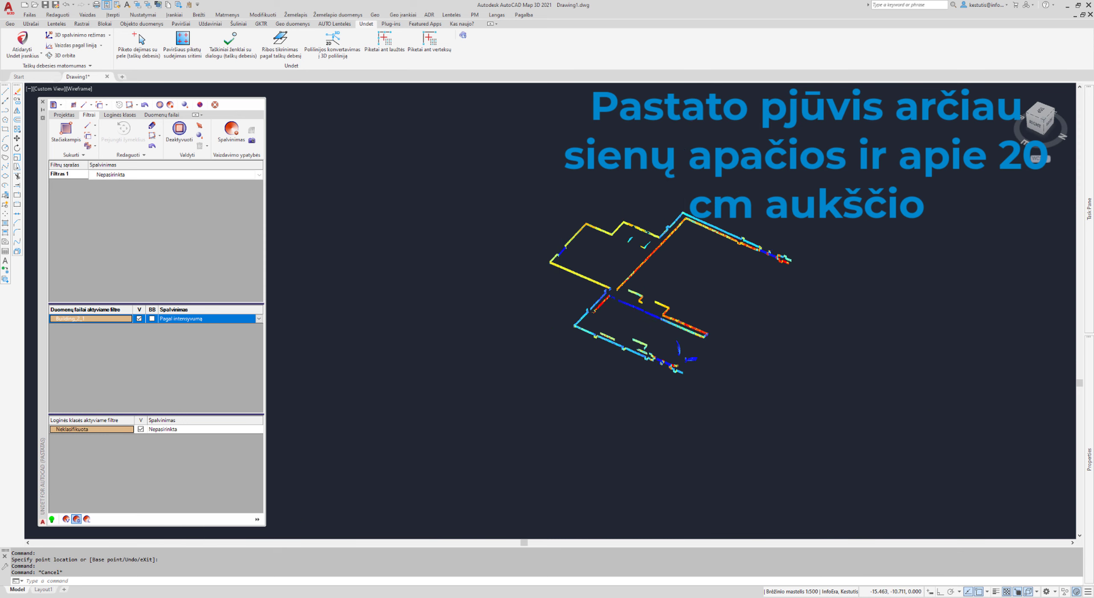
mouse_move(698, 346)
shift+middle_down()
mouse_move(760, 446)
mouse_move(710, 427)
shift+middle_up()
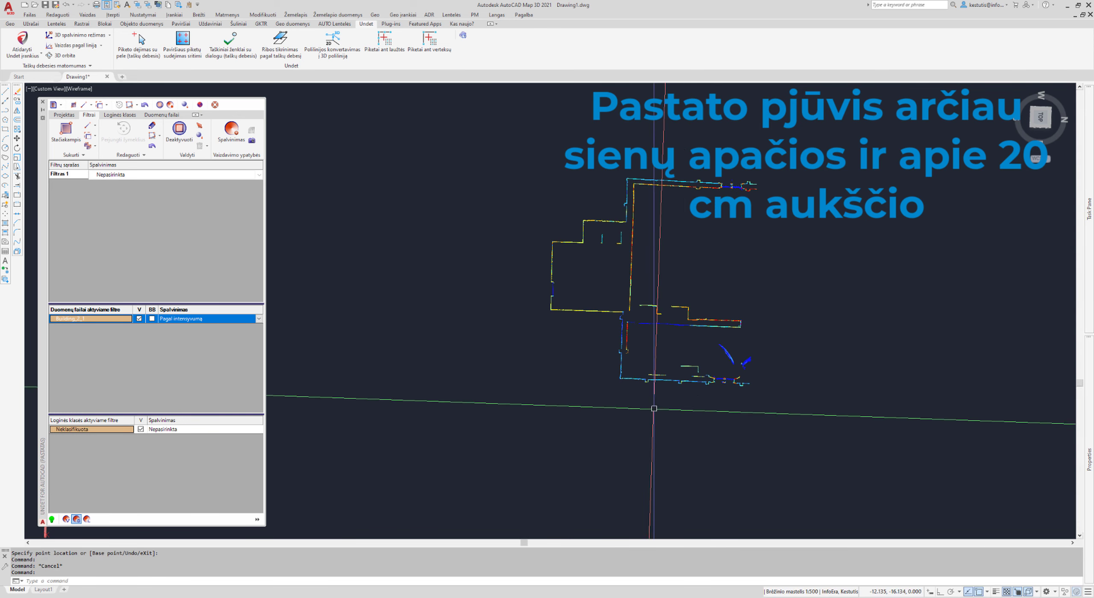
Step: In Top view, stretch the clipping box's right edge to just past the building
click(1041, 117)
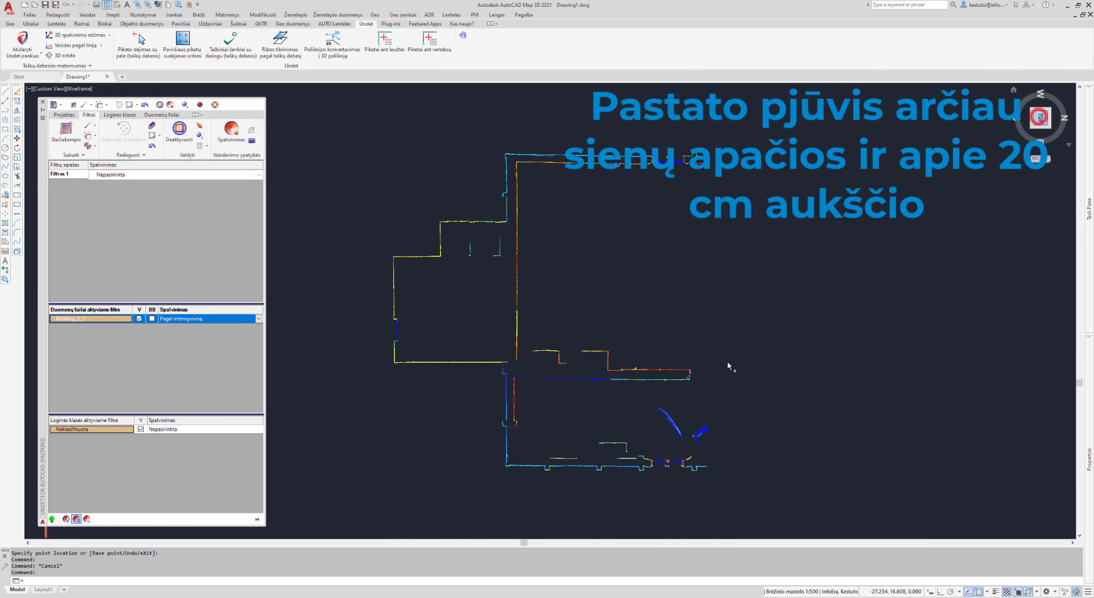
click(152, 126)
click(612, 312)
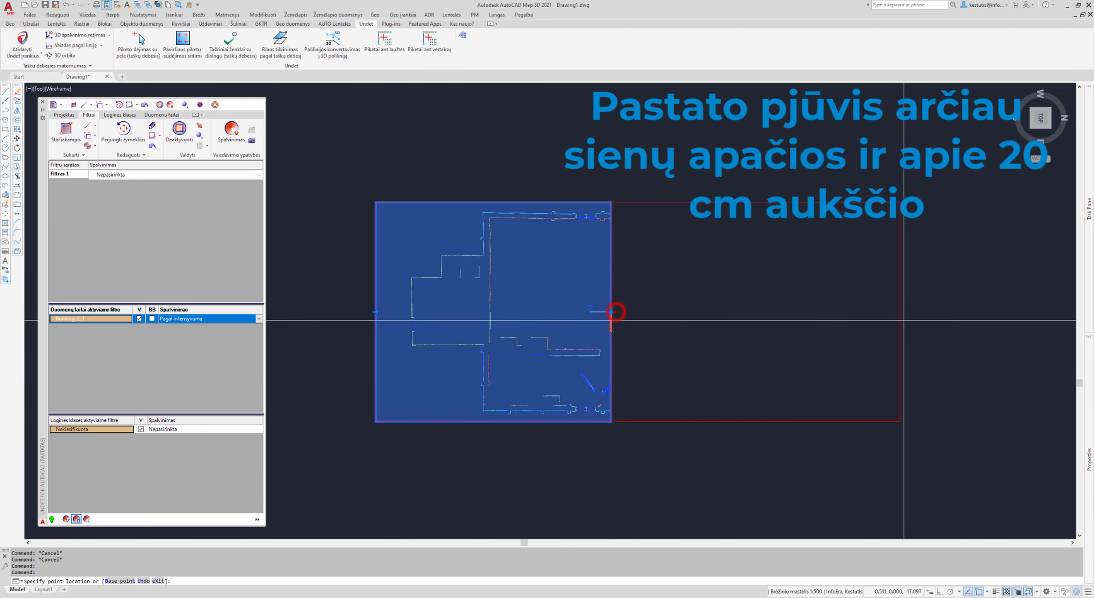
click(958, 318)
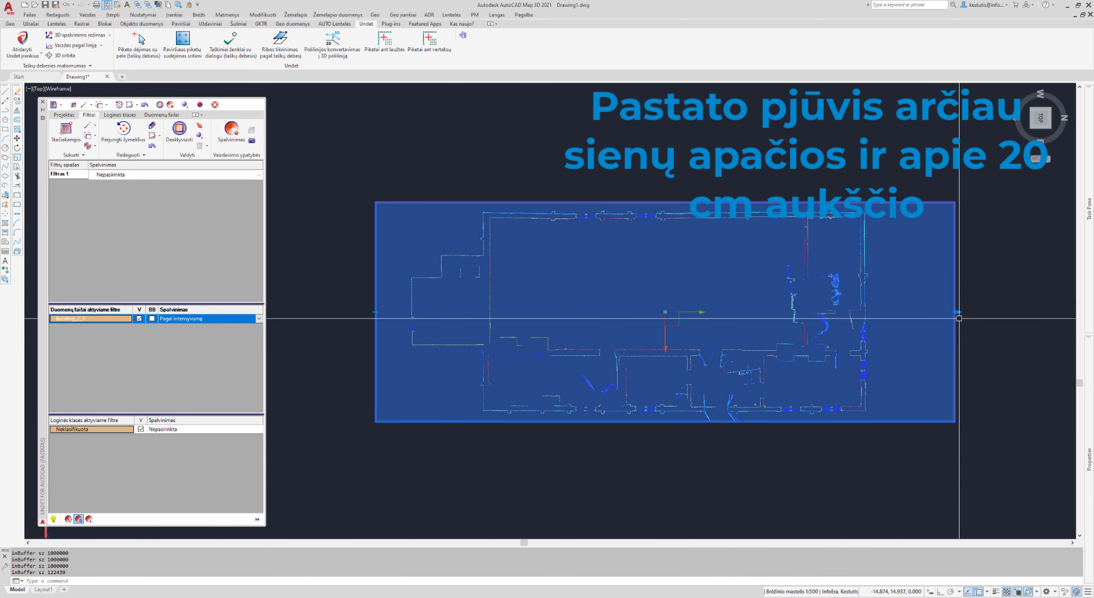
click(955, 313)
click(876, 313)
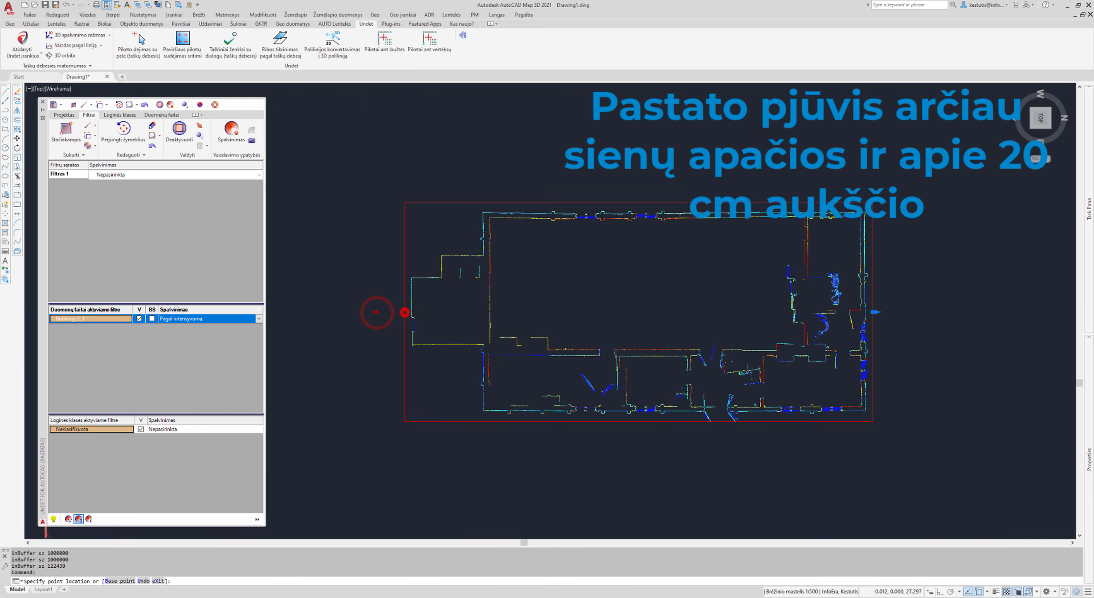
key(Escape)
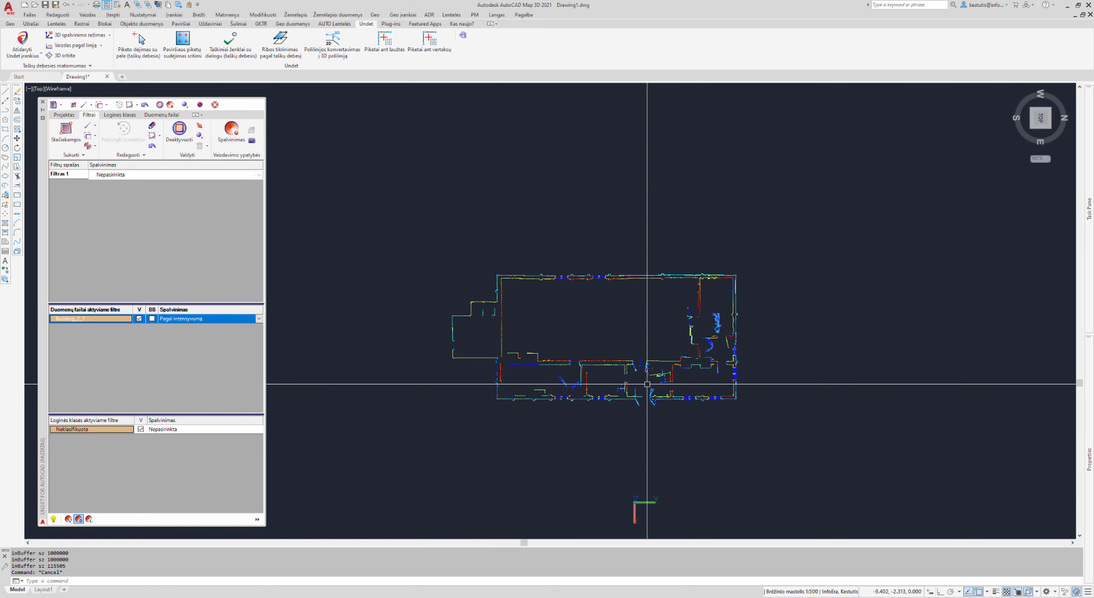
Step: Pan to centre the building and return to an exact Top view
scroll(586, 325, up, 2)
mouse_move(586, 325)
middle_down()
mouse_move(596, 283)
mouse_move(623, 350)
middle_up()
key(Escape)
scroll(598, 284, down, 2)
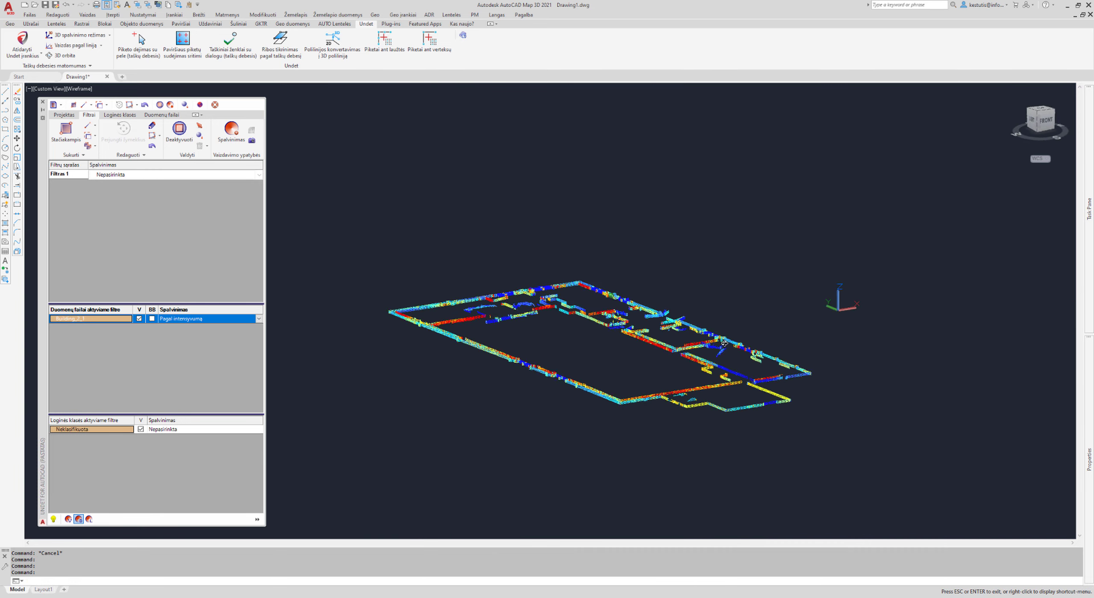
shift+middle_drag(623, 349, 837, 439)
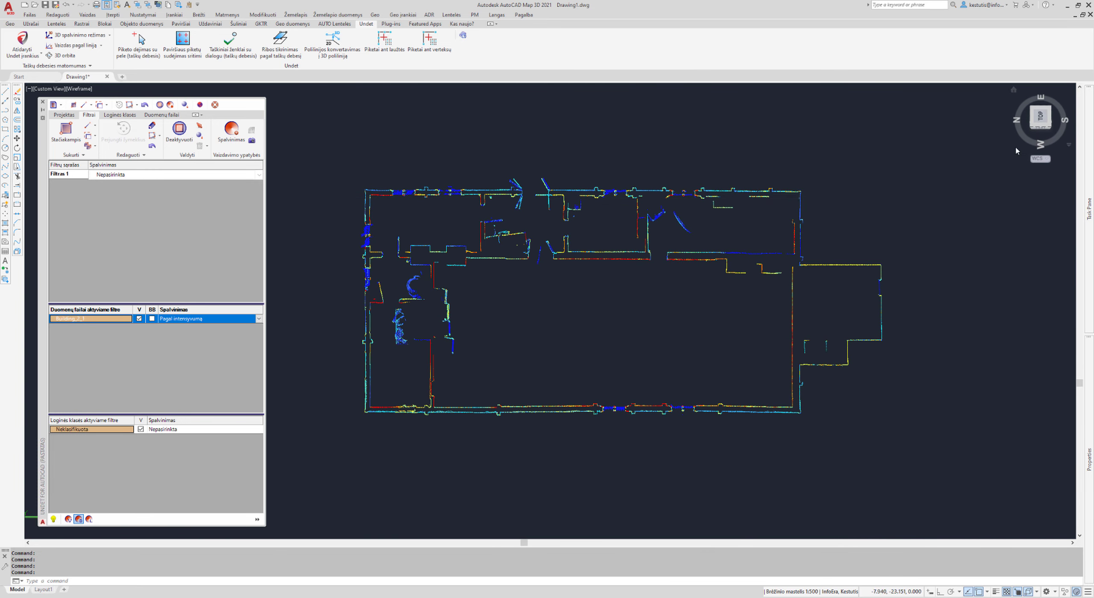
click(1041, 117)
scroll(612, 333, up, 2)
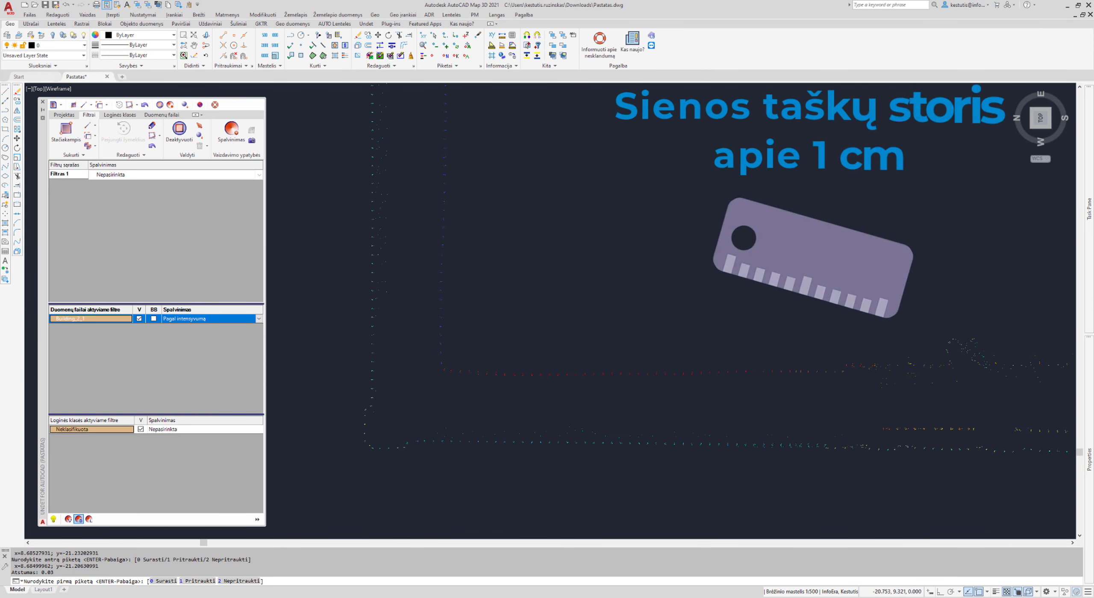
Step: Measure across the wall's point band, picking points on both sides twice
scroll(432, 333, up, 2)
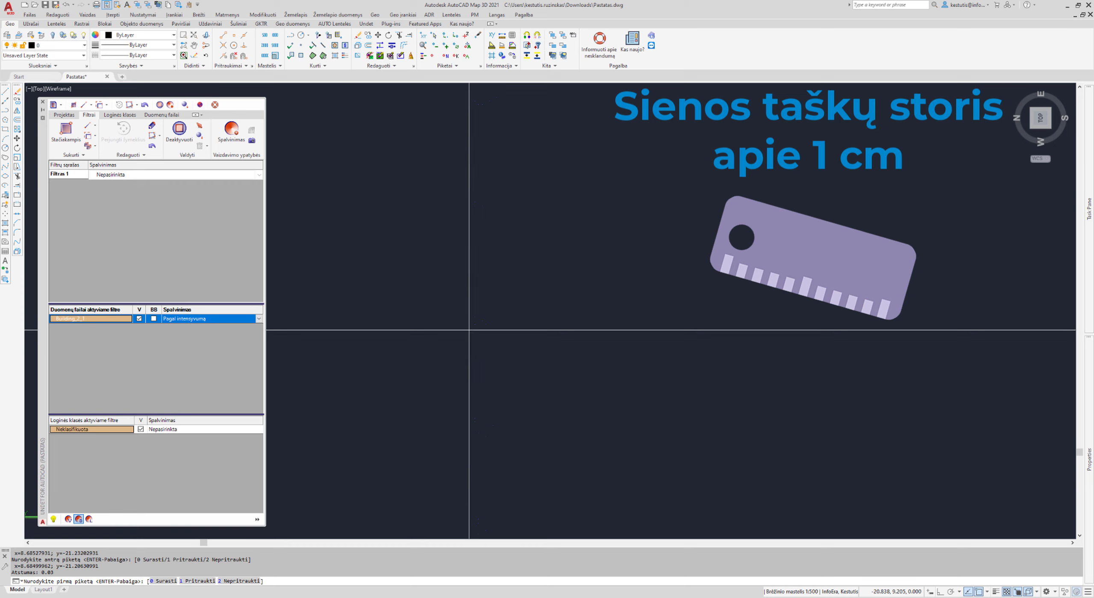
click(471, 327)
click(494, 327)
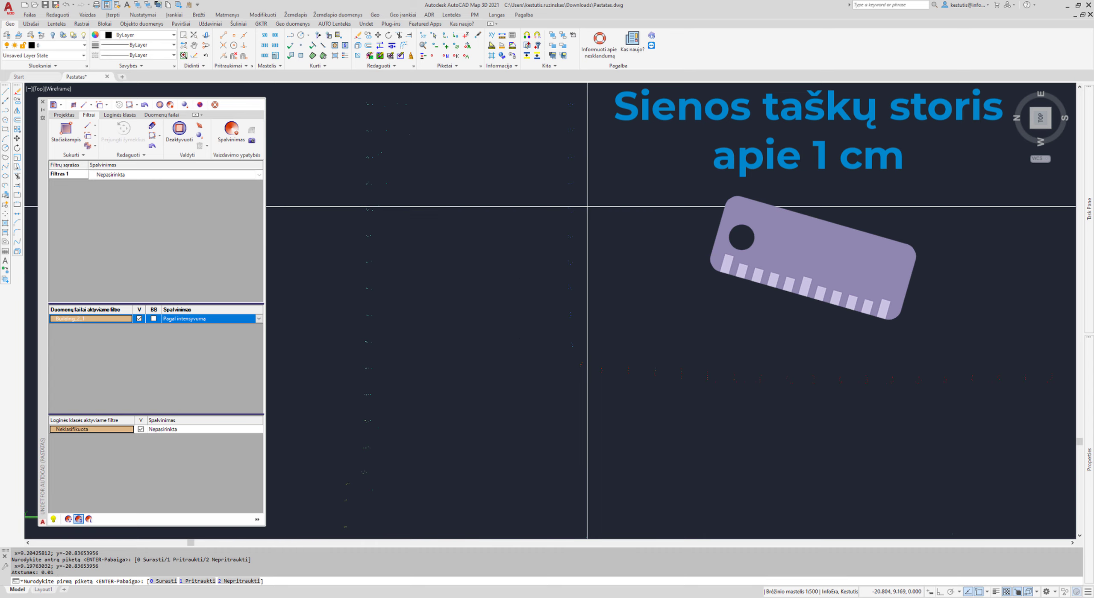
scroll(380, 381, up, 3)
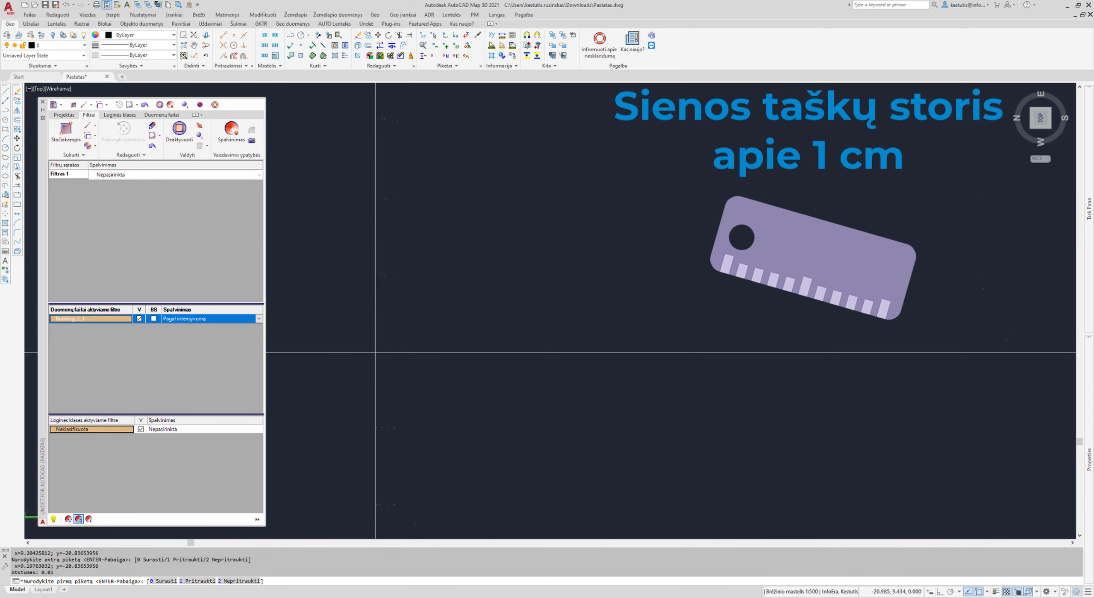
click(376, 354)
click(398, 354)
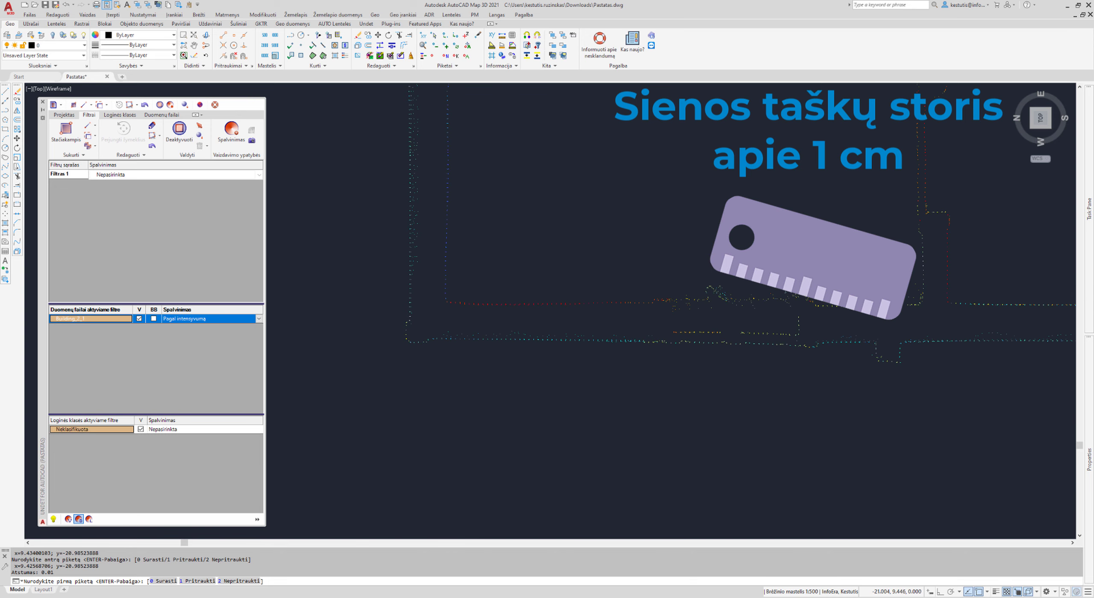
Step: Read the Atstumas 0.01 result and end the distance measurement
scroll(378, 354, down, 2)
scroll(378, 354, down, 3)
scroll(379, 354, down, 5)
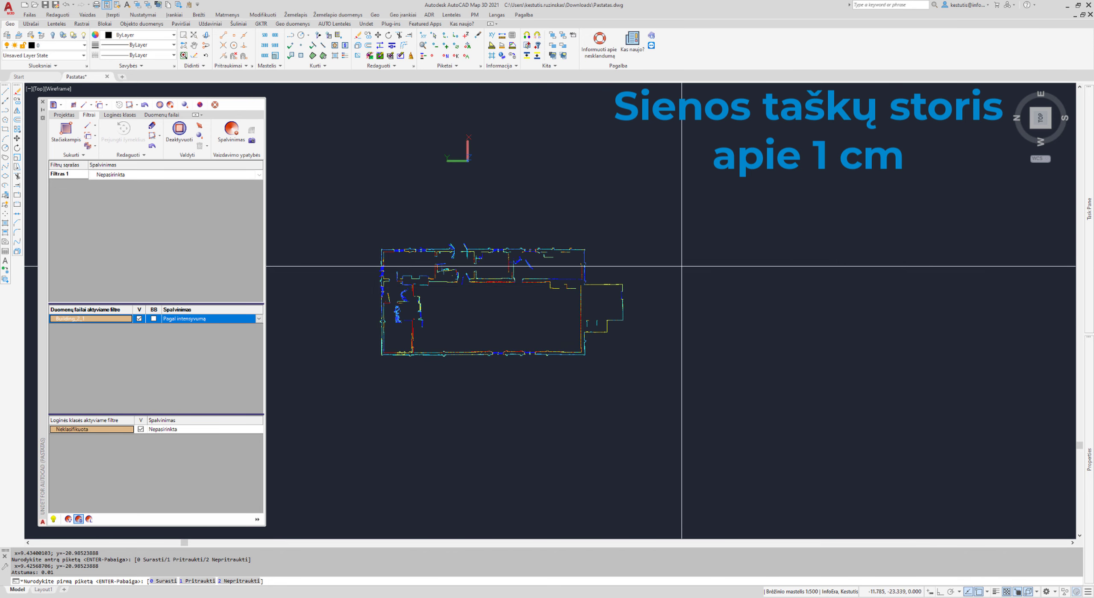
scroll(682, 267, up, 4)
scroll(601, 291, up, 4)
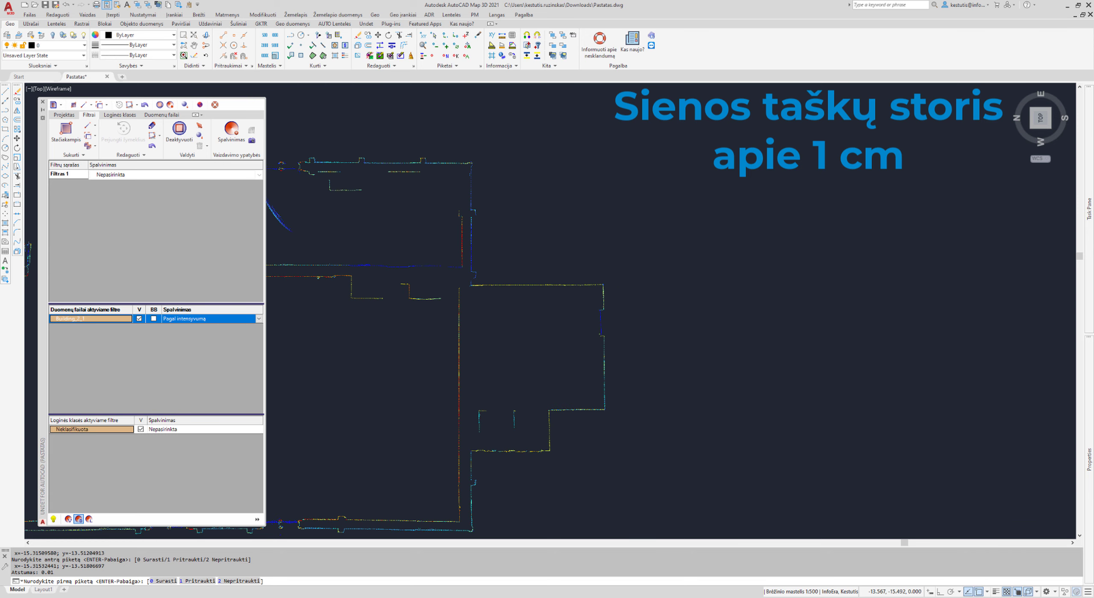
scroll(512, 299, down, 5)
right_click(513, 310)
scroll(470, 308, up, 2)
scroll(429, 308, up, 1)
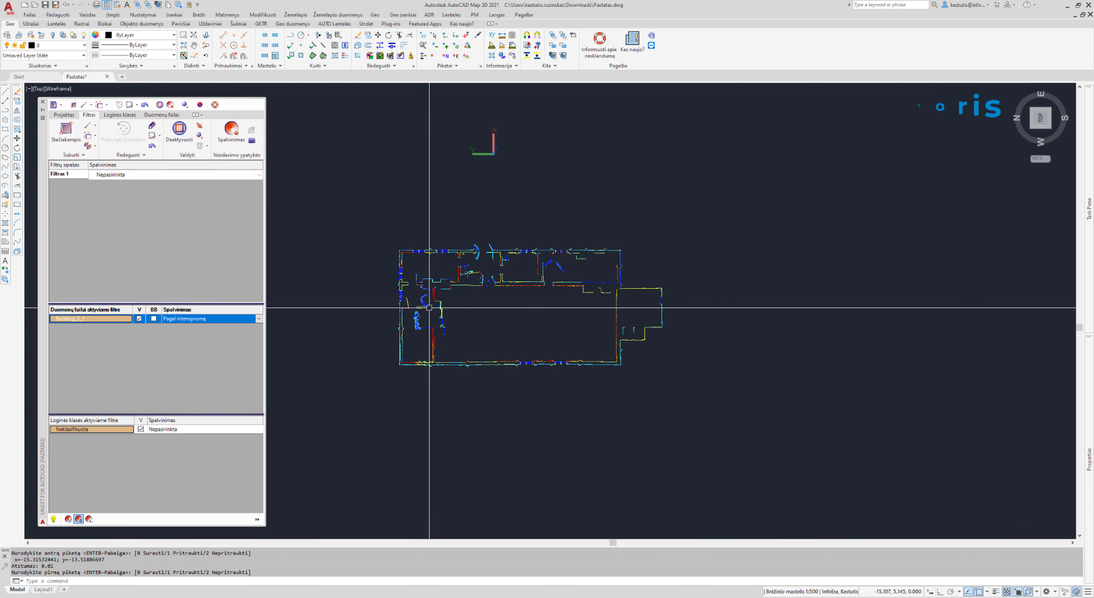
key(Return)
scroll(429, 308, up, 1)
scroll(427, 239, up, 4)
scroll(421, 236, up, 3)
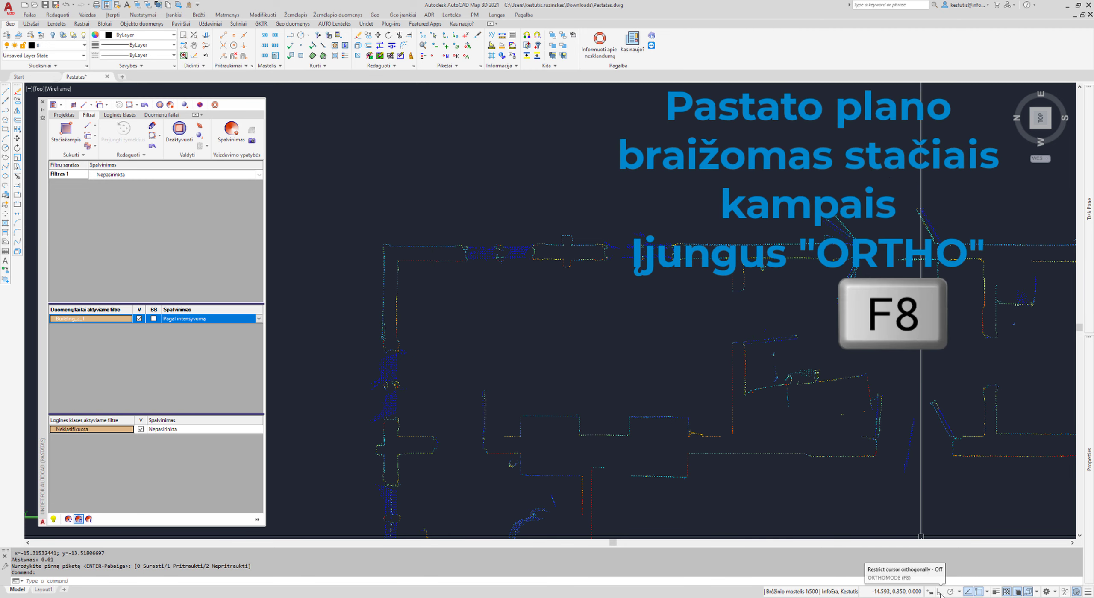
Step: Zoom over the wall slice and abandon the first PLINE attempt
scroll(552, 251, down, 2)
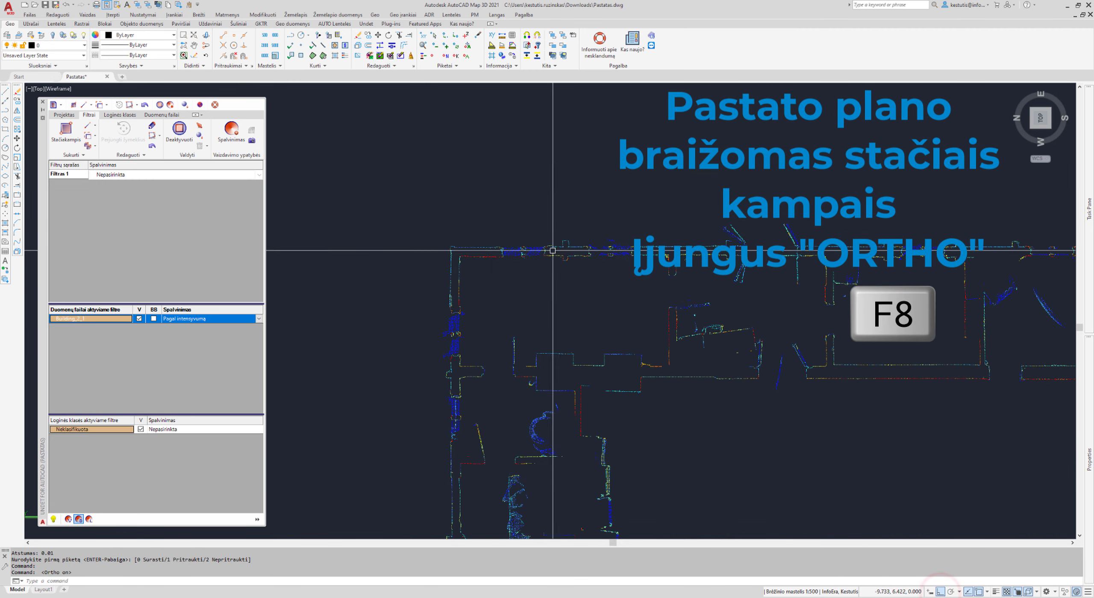
scroll(430, 235, up, 5)
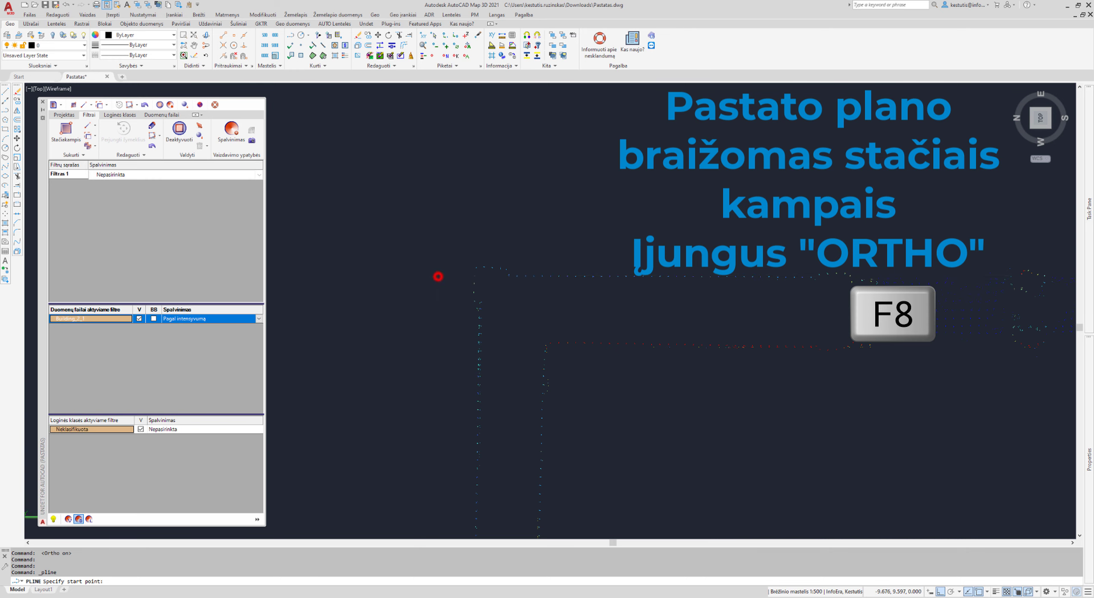
scroll(438, 277, down, 2)
scroll(363, 289, down, 2)
scroll(556, 287, down, 2)
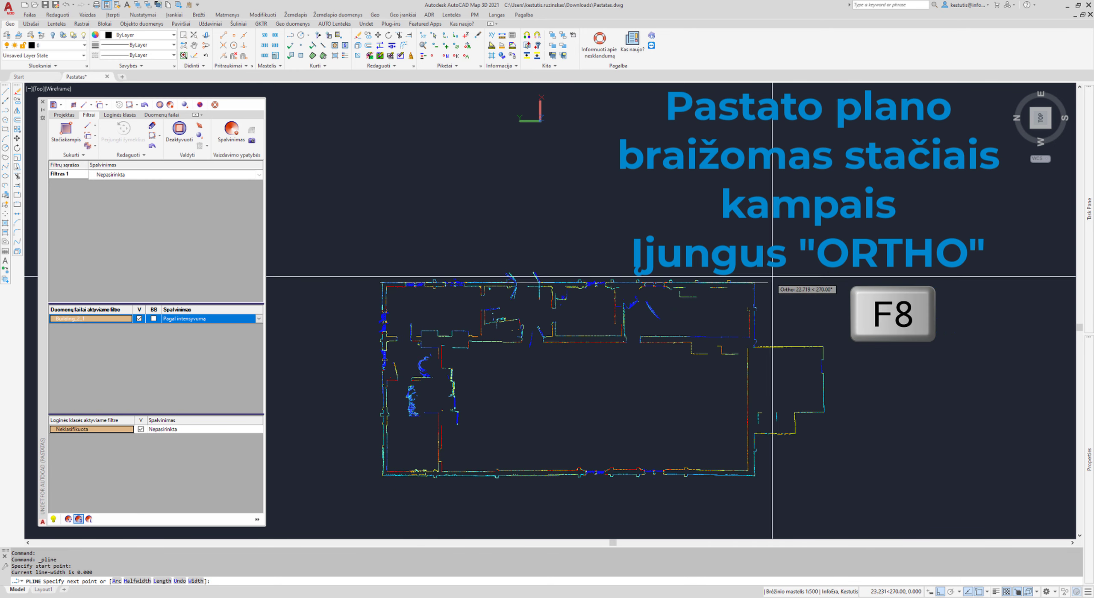
scroll(777, 299, up, 3)
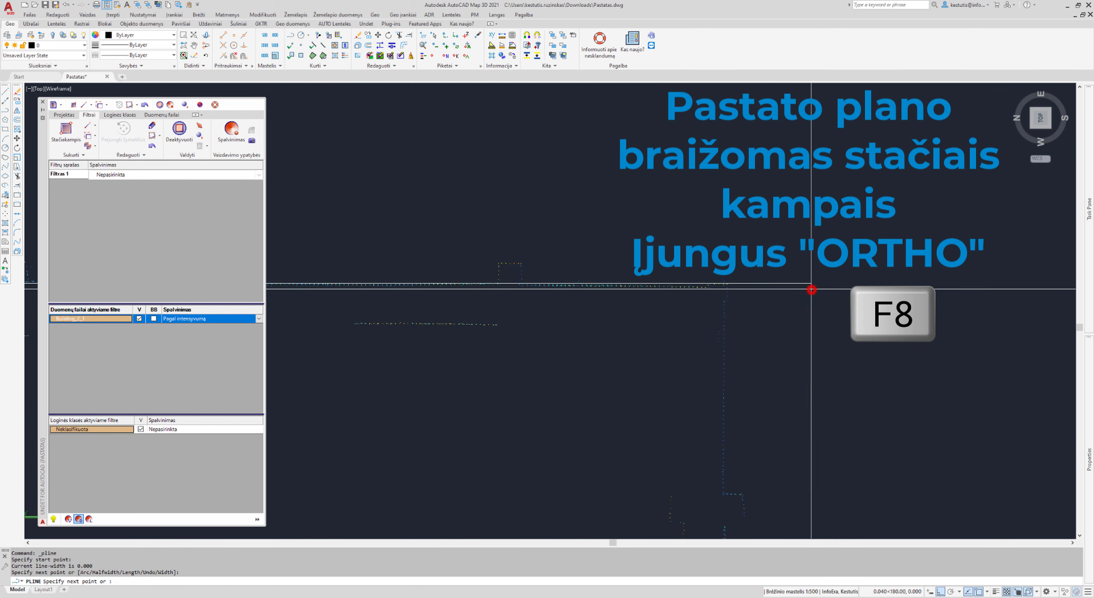
scroll(811, 289, down, 2)
key(Return)
Step: Restart PLINE with Ortho on, starting at the outer wall corner
scroll(791, 312, down, 2)
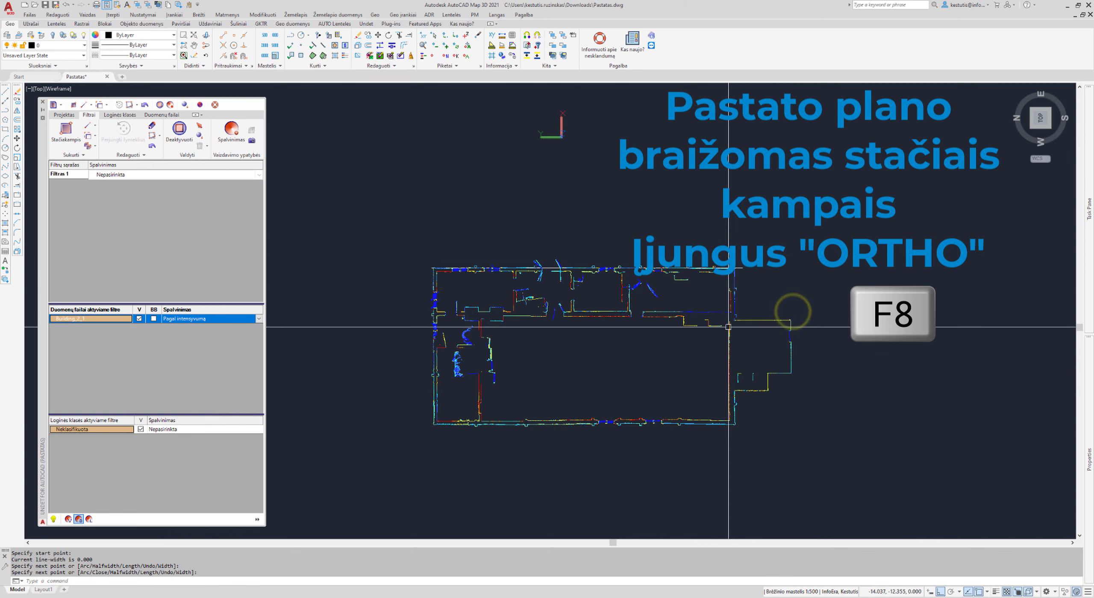
scroll(730, 465, up, 2)
key(Return)
scroll(731, 464, up, 1)
scroll(731, 453, up, 1)
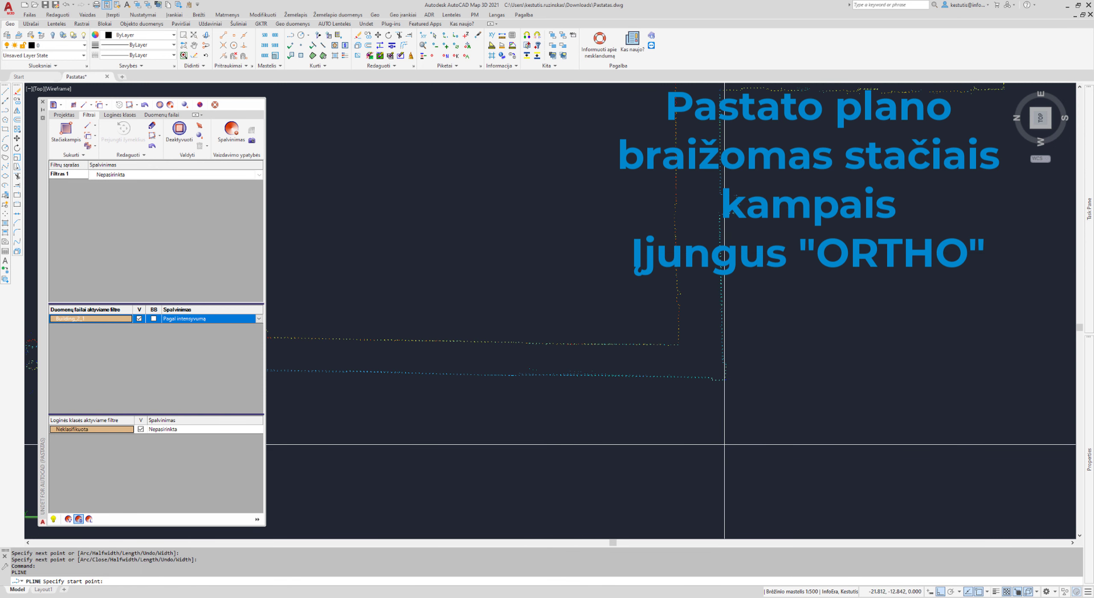
click(722, 446)
scroll(721, 447, down, 3)
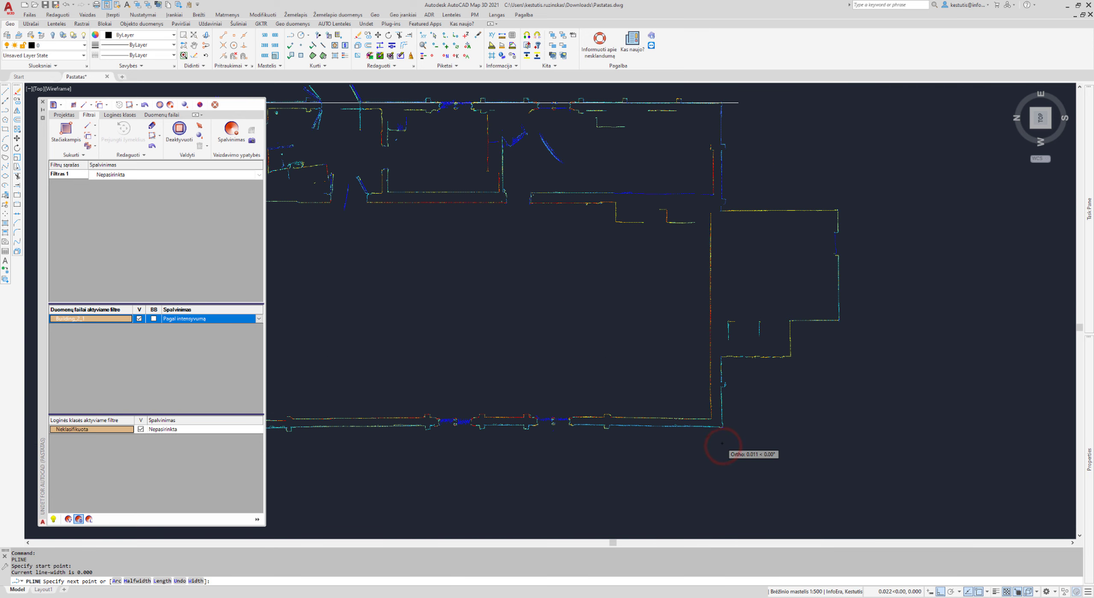
scroll(764, 363, up, 3)
scroll(764, 439, down, 3)
scroll(684, 391, up, 3)
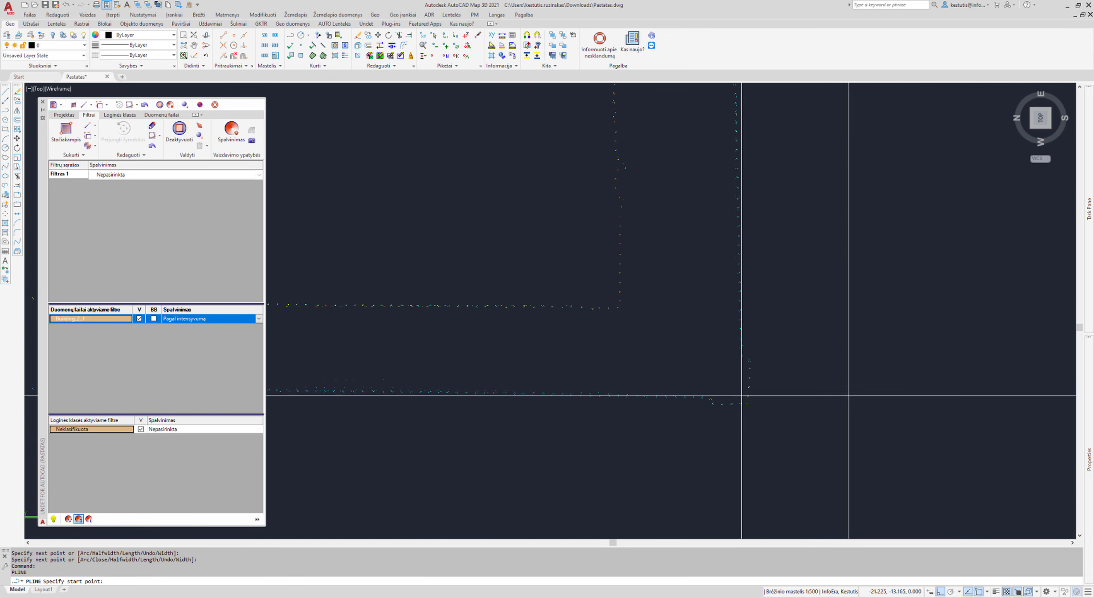
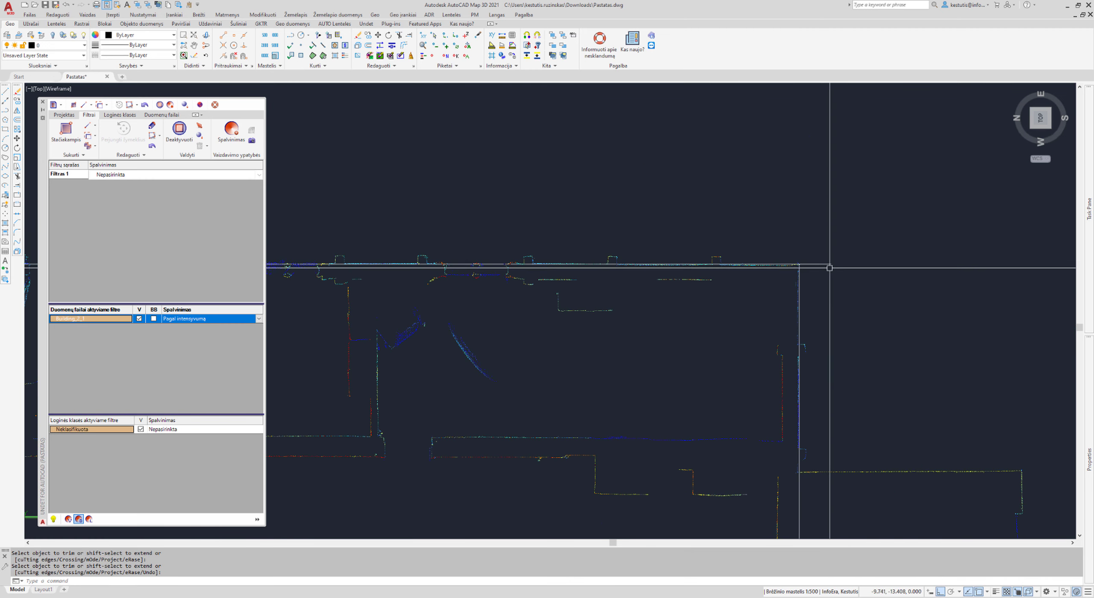
Step: Cancel the unfinished TRIM command
scroll(822, 257, down, 3)
scroll(617, 280, up, 5)
right_click(617, 280)
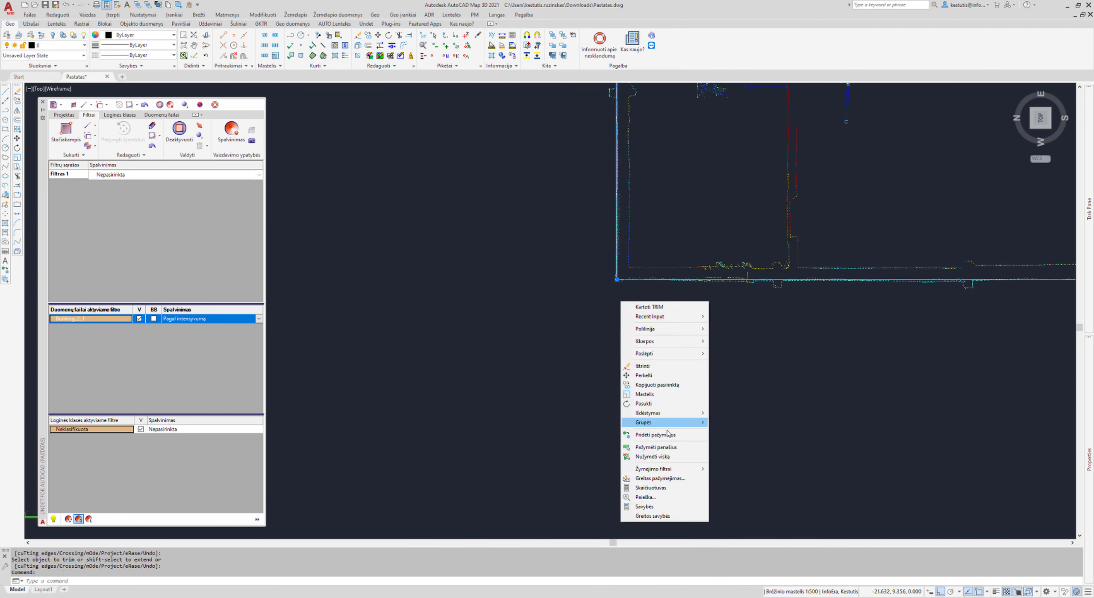
key(Escape)
key(Escape)
Step: Start a polyline (PL) with its first two vertices along the right-hand wall
scroll(740, 435, down, 5)
scroll(278, 158, up, 3)
text(pl)
key(Return)
scroll(664, 337, up, 3)
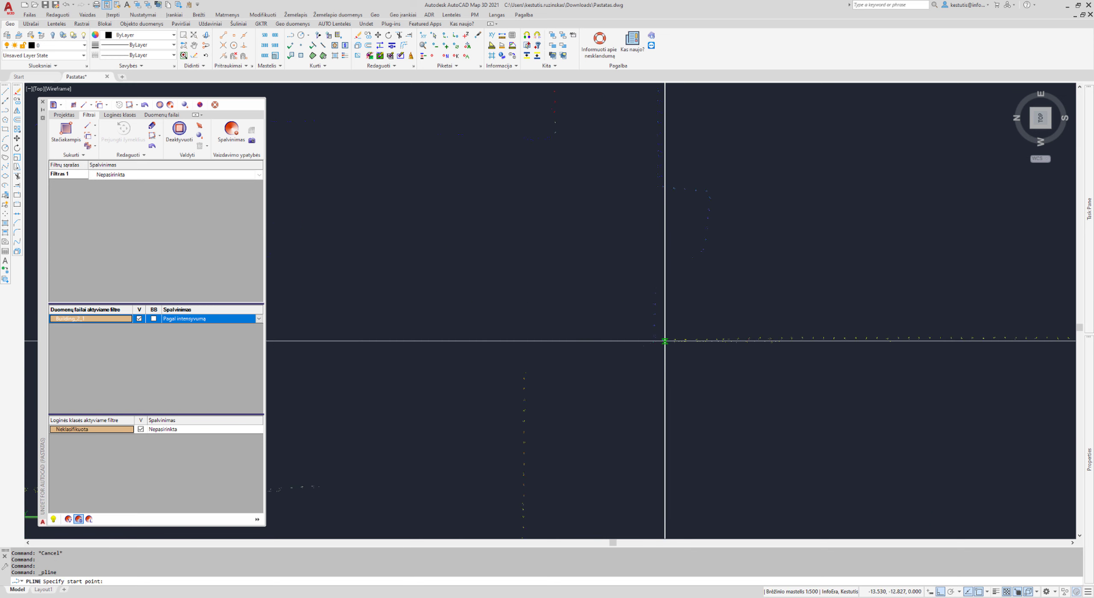
click(664, 337)
click(842, 325)
scroll(800, 330, down, 2)
scroll(693, 428, up, 5)
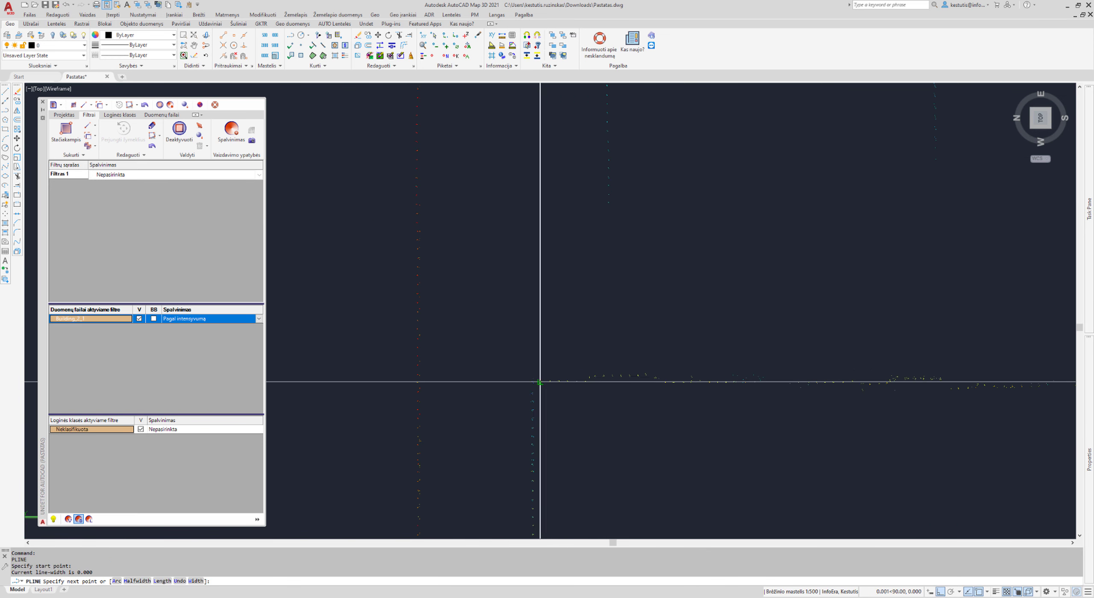
scroll(542, 379, down, 3)
scroll(708, 240, up, 3)
Step: Hide, then show, the point cloud to check the traced outline
scroll(711, 510, down, 3)
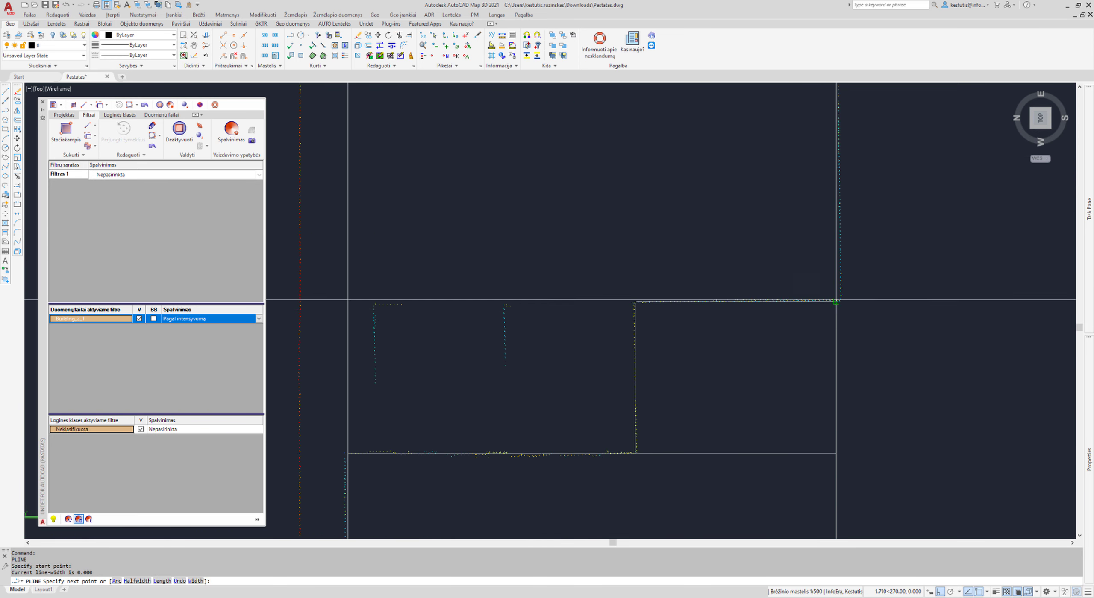
Step: Trace the stepped extension's corners and close the polyline
click(586, 398)
click(698, 398)
click(698, 338)
click(777, 337)
key(c)
key(Return)
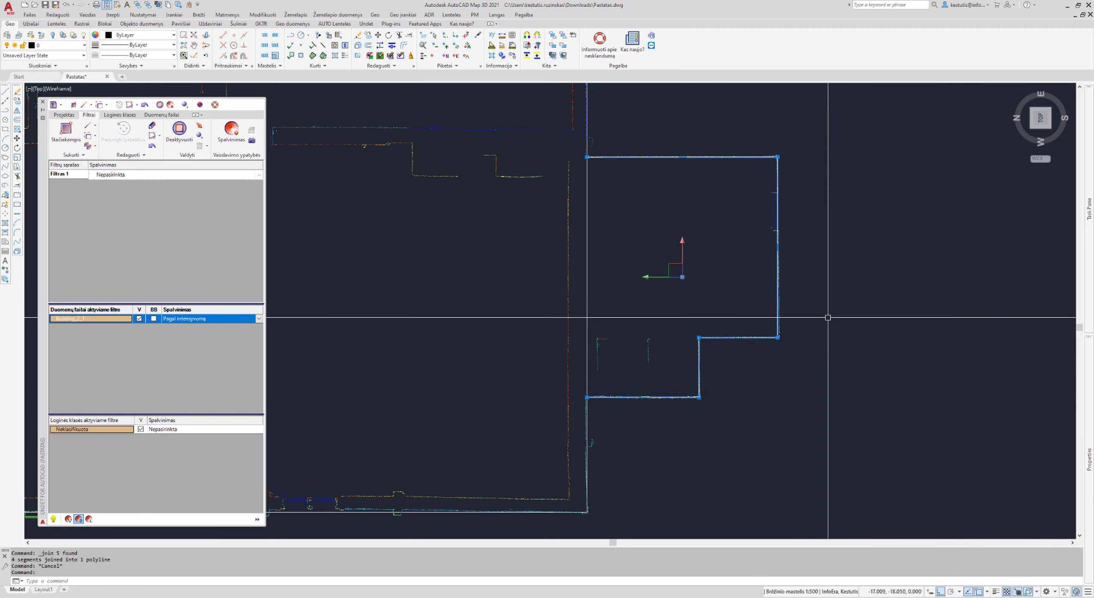
key(Escape)
scroll(750, 334, down, 3)
click(139, 319)
scroll(520, 290, up, 3)
scroll(462, 222, up, 2)
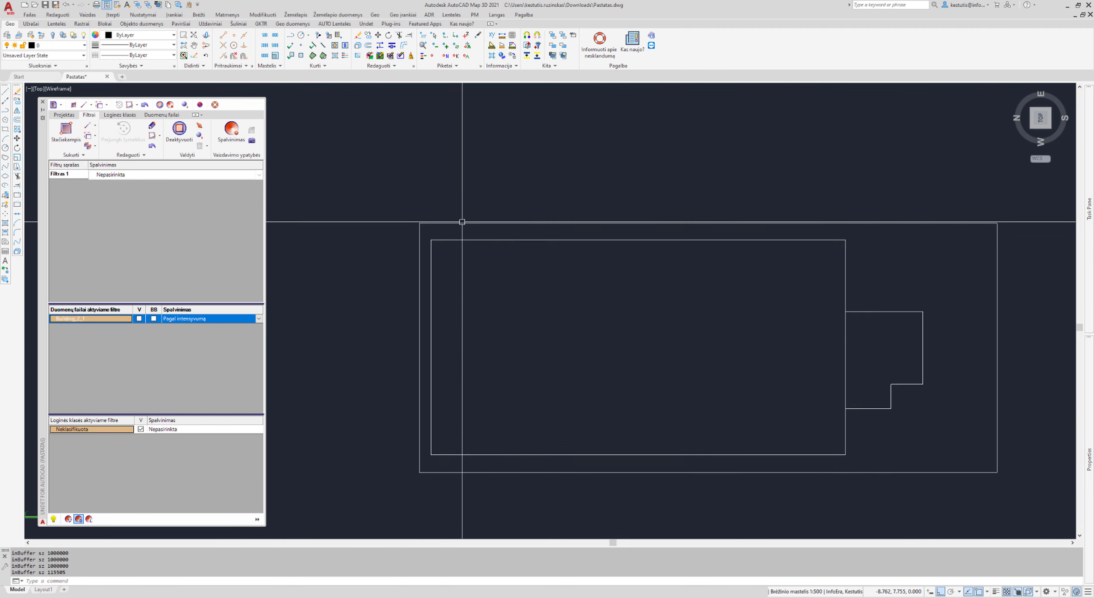
click(139, 318)
scroll(428, 445, up, 4)
click(408, 427)
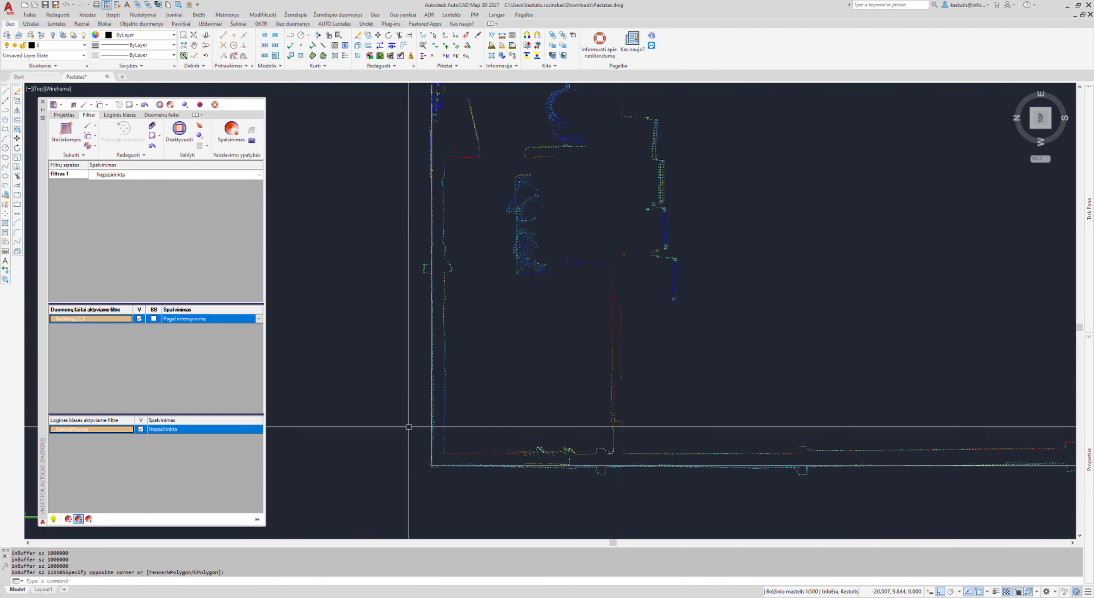
scroll(409, 427, up, 2)
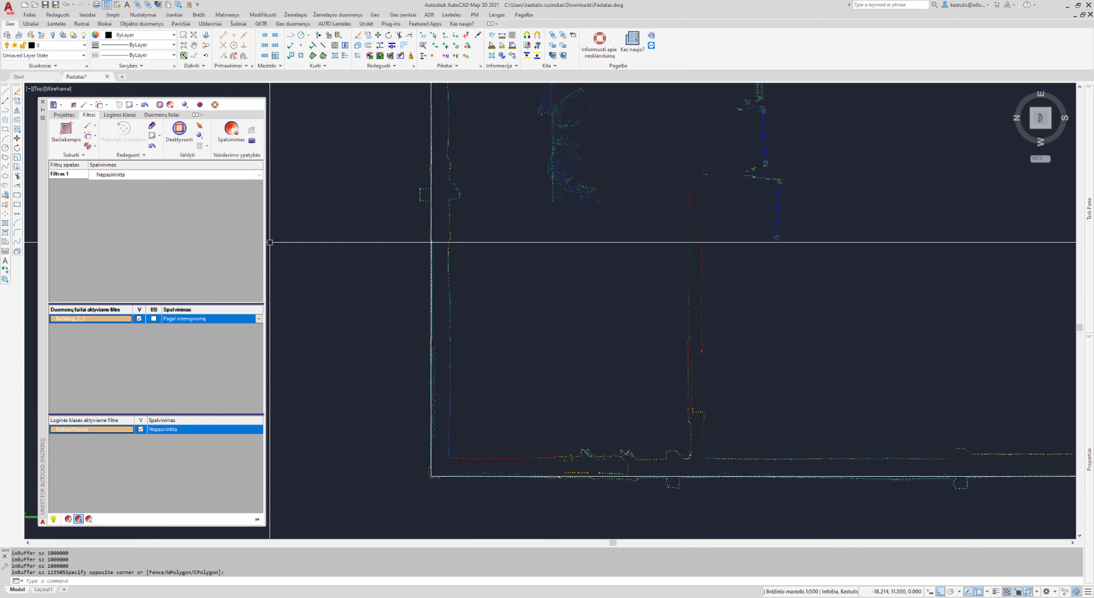
click(17, 120)
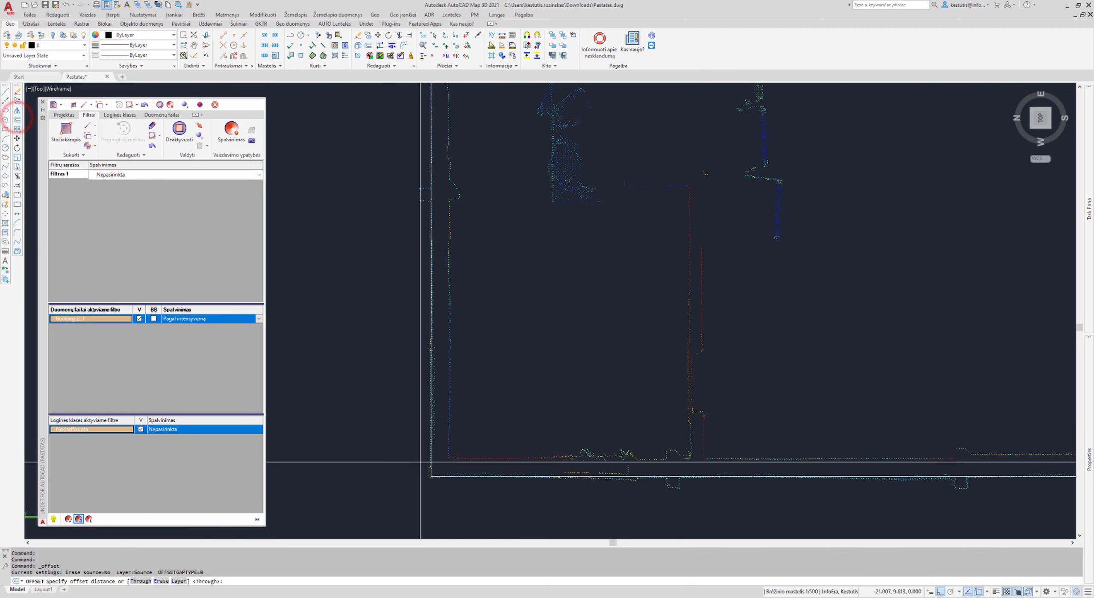
Step: Zoom to the building's left wall and set the 0.232 wall-thickness offset distance
scroll(374, 462, down, 5)
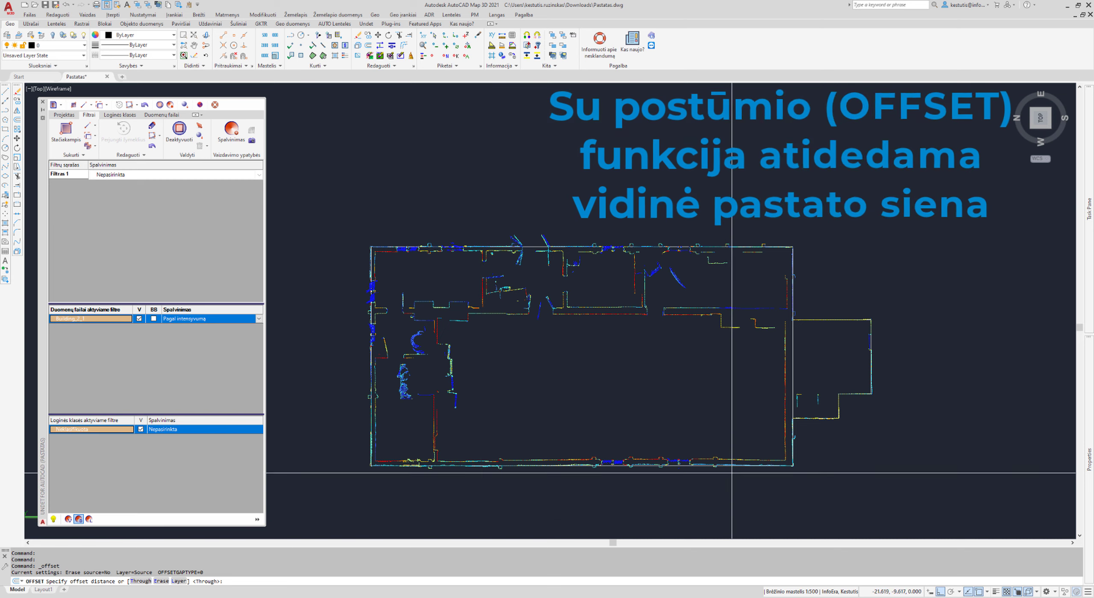
scroll(483, 229, up, 4)
scroll(482, 229, up, 3)
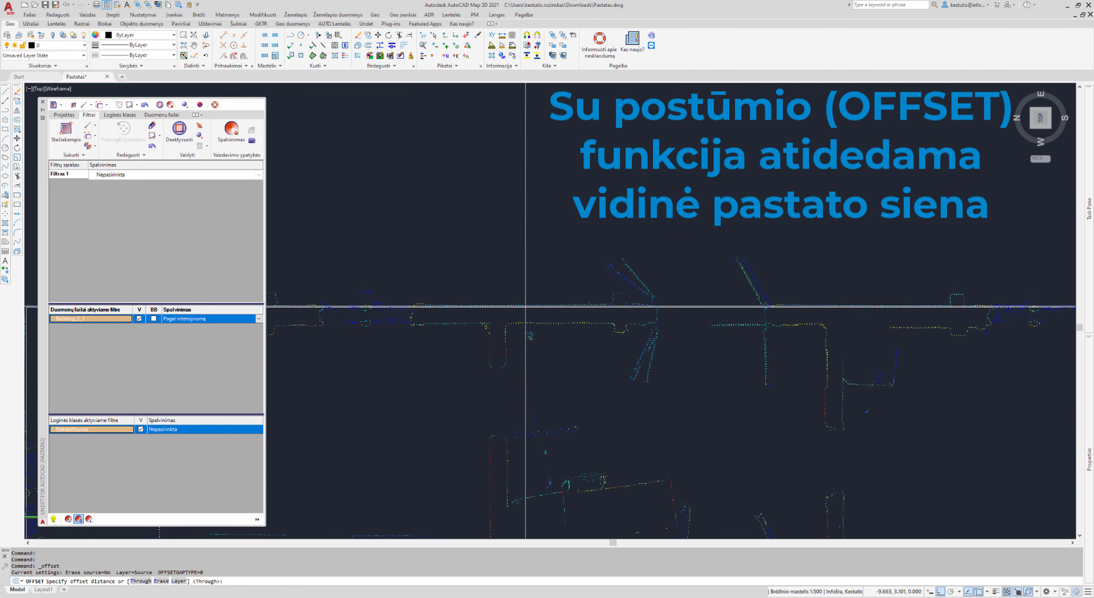
scroll(520, 322, down, 3)
scroll(470, 322, up, 2)
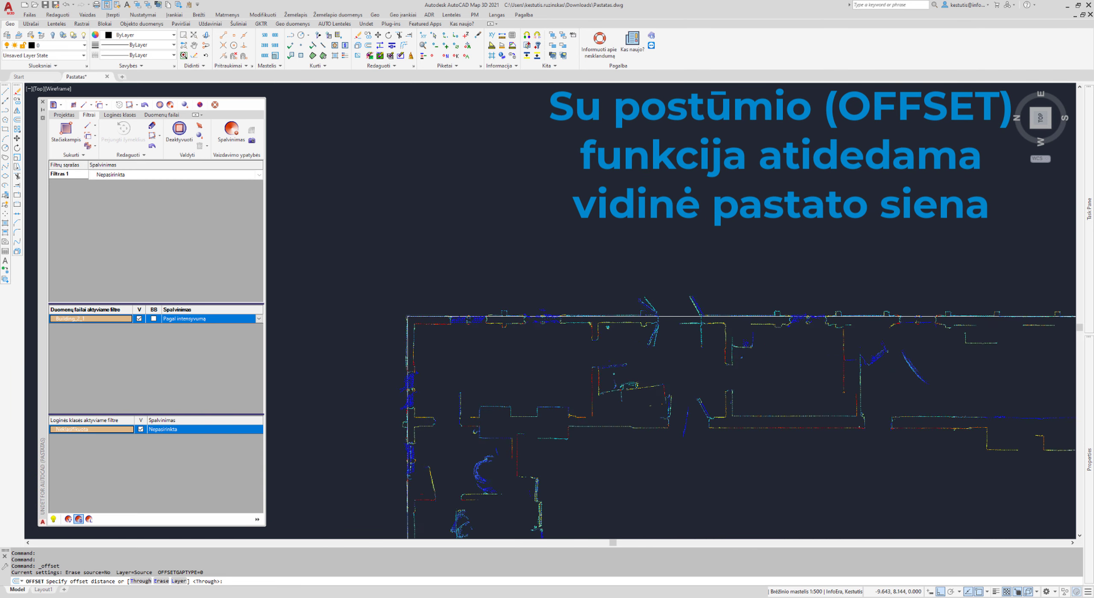
scroll(436, 322, up, 1)
middle_drag(374, 347, 462, 398)
scroll(465, 428, up, 2)
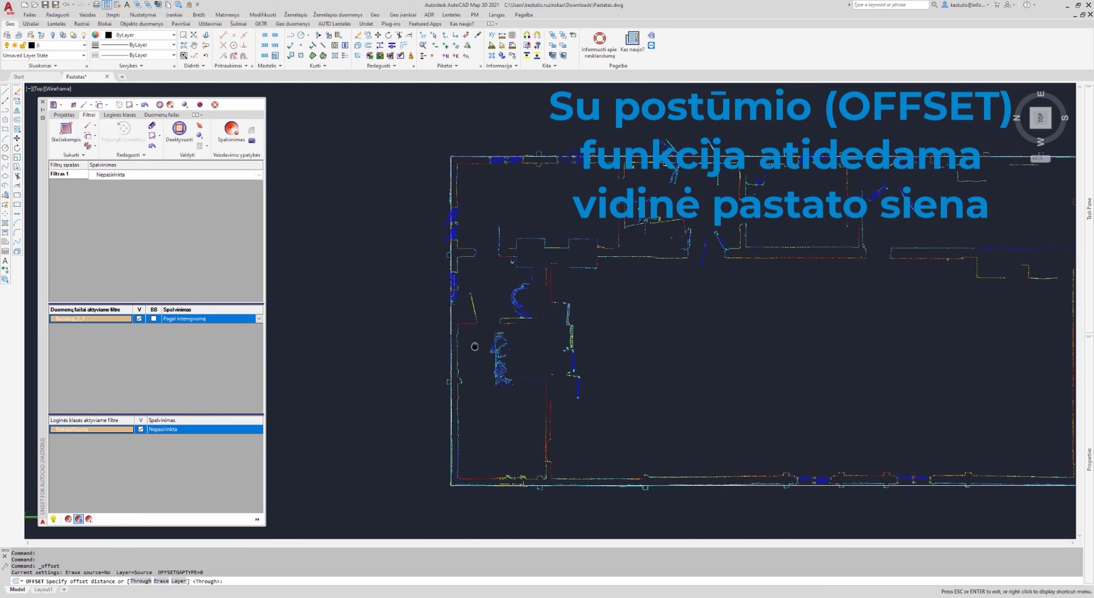
scroll(468, 474, up, 2)
scroll(466, 461, up, 2)
scroll(459, 427, up, 2)
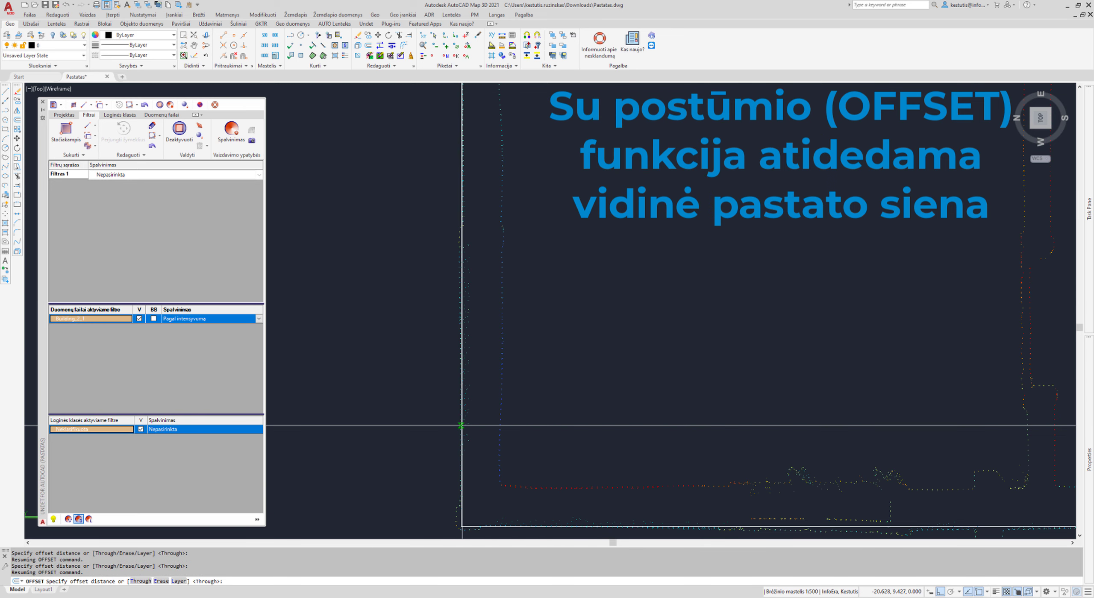
scroll(470, 410, up, 1)
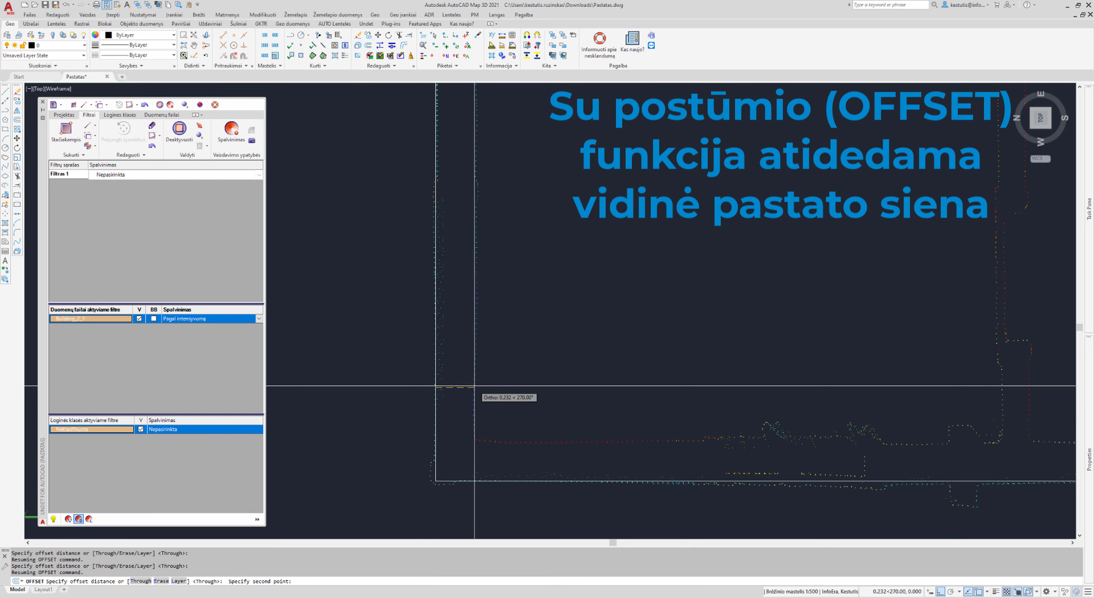
click(474, 387)
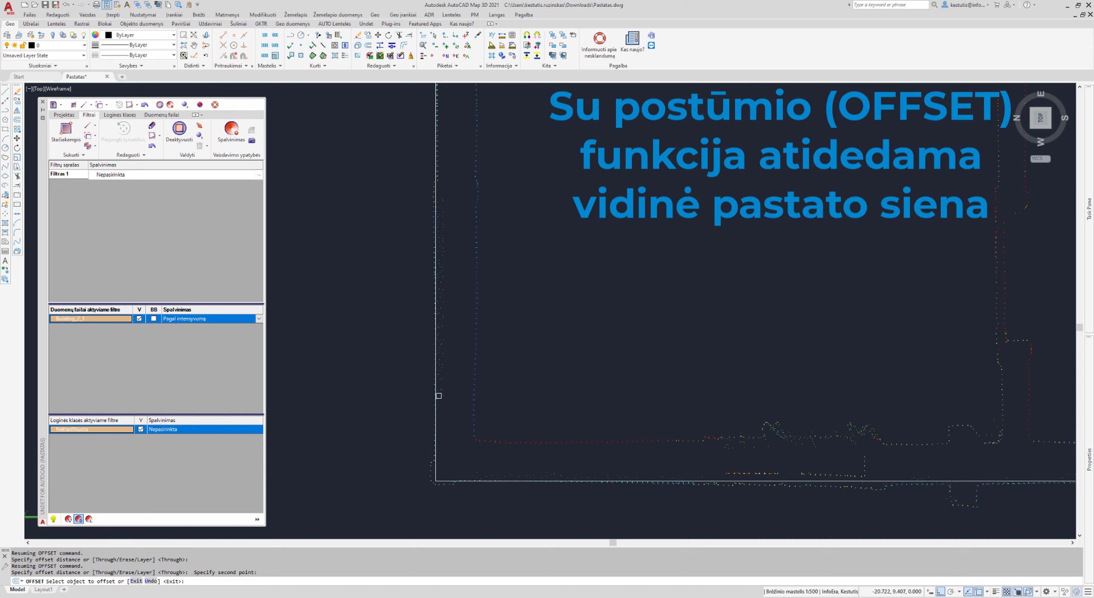
Step: Offset the outer outline 0.232 inward to form the inner wall line
click(436, 396)
click(481, 398)
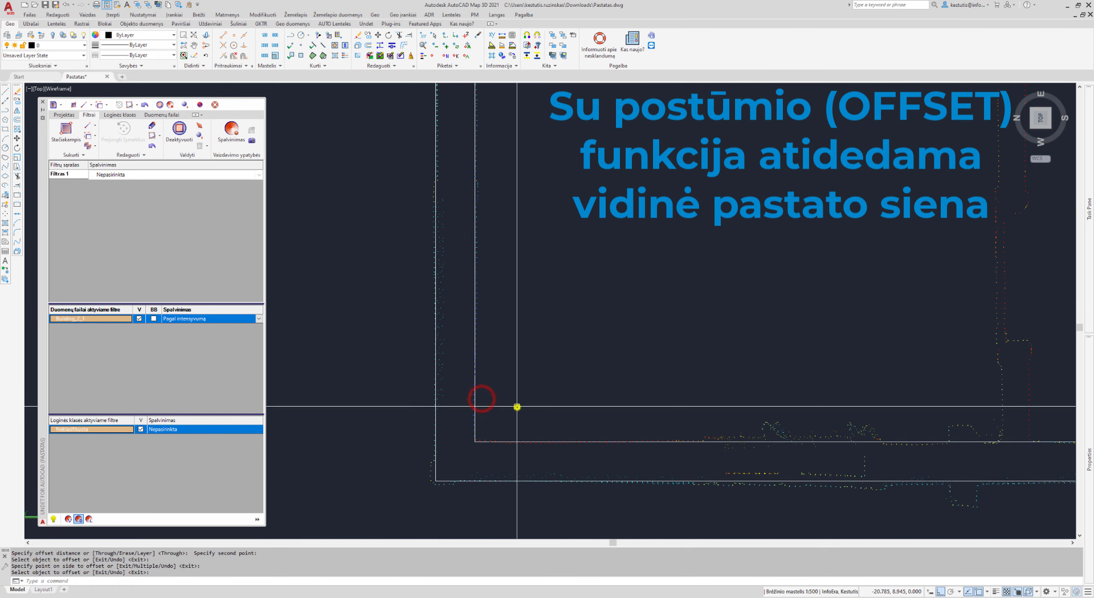
scroll(515, 403, down, 2)
scroll(512, 294, down, 3)
middle_drag(513, 293, 536, 368)
key(Return)
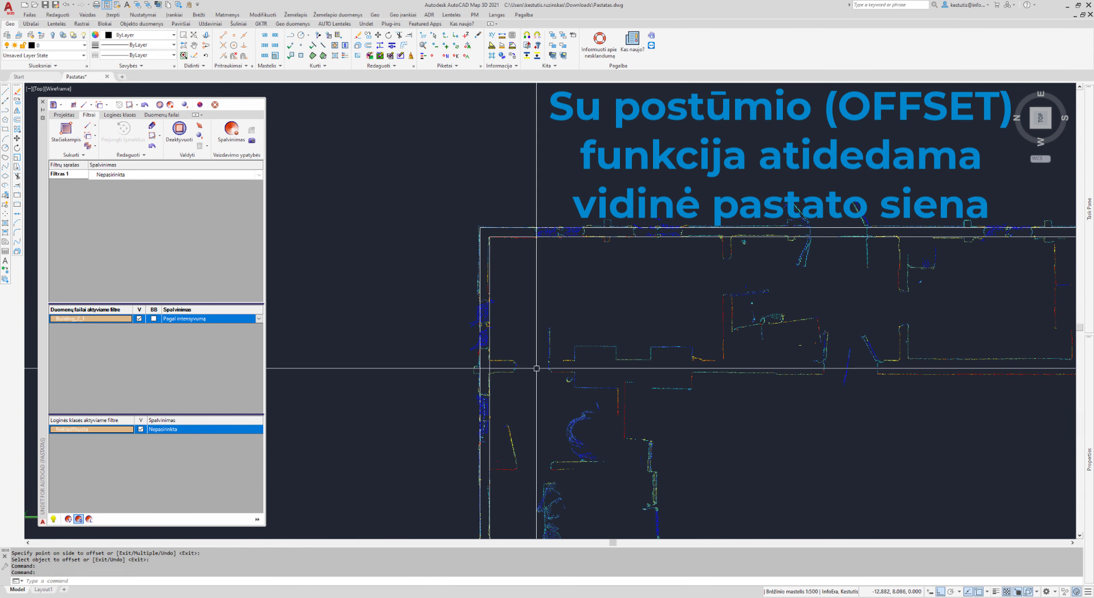
scroll(487, 234, up, 6)
scroll(520, 244, up, 3)
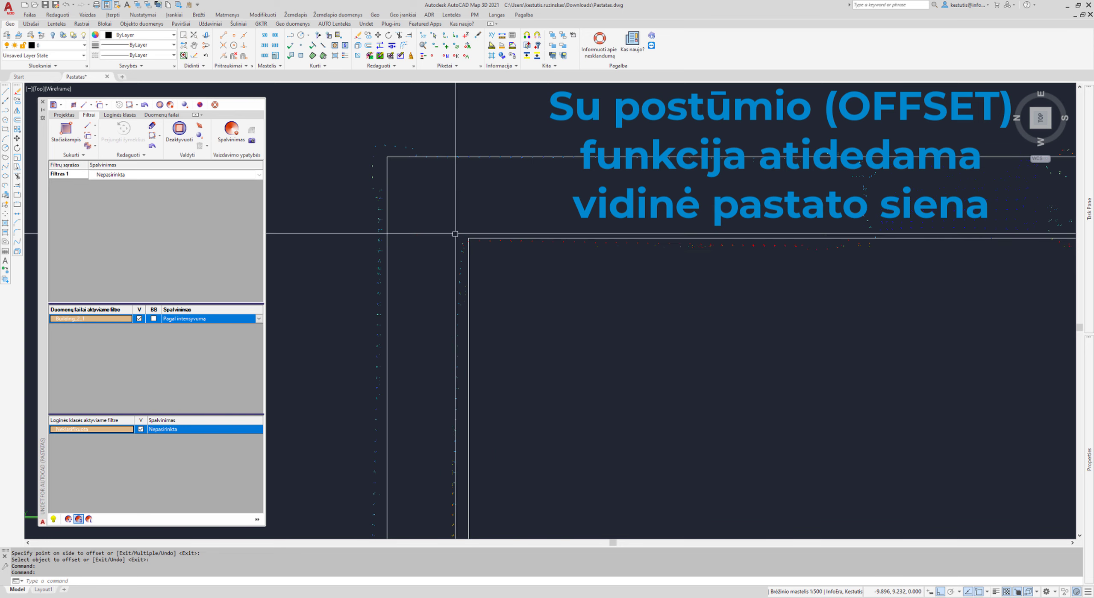
scroll(455, 234, down, 3)
scroll(471, 390, up, 2)
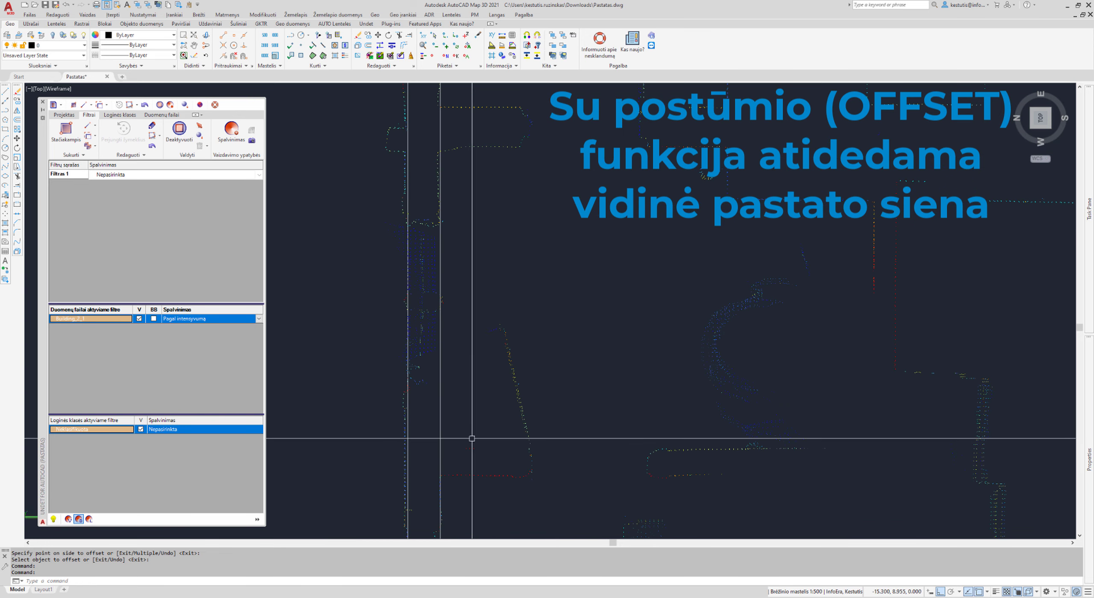
scroll(472, 439, down, 3)
scroll(500, 374, up, 3)
Step: Stretch the inner wall line's corner to meet the bottom wall in the point cloud
scroll(484, 405, up, 2)
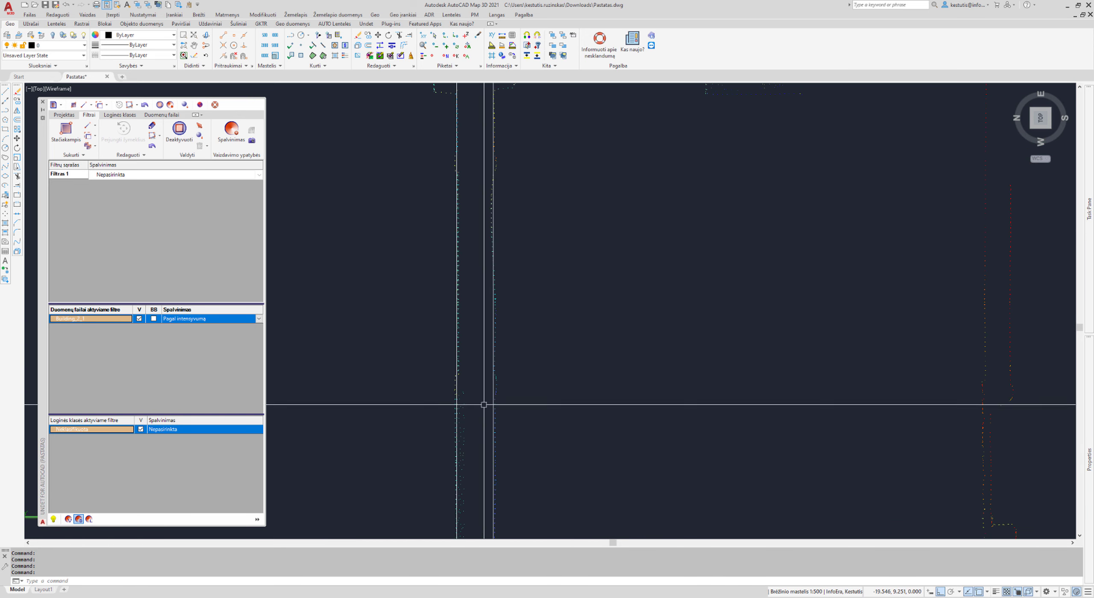
scroll(484, 404, down, 3)
scroll(650, 359, up, 2)
scroll(649, 358, up, 3)
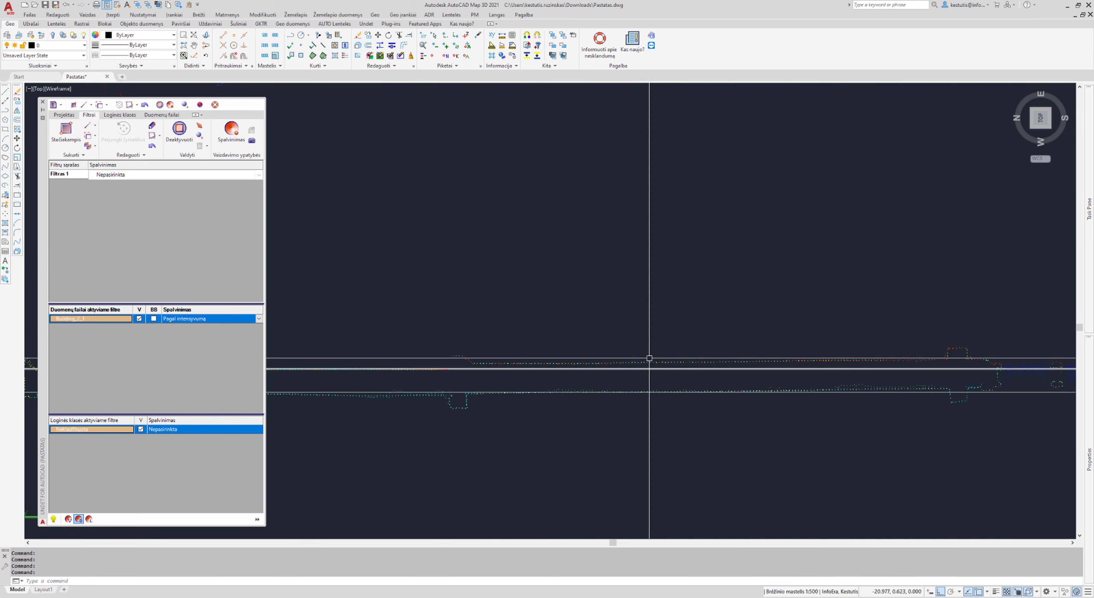
scroll(649, 359, down, 2)
scroll(728, 366, up, 2)
scroll(755, 378, up, 1)
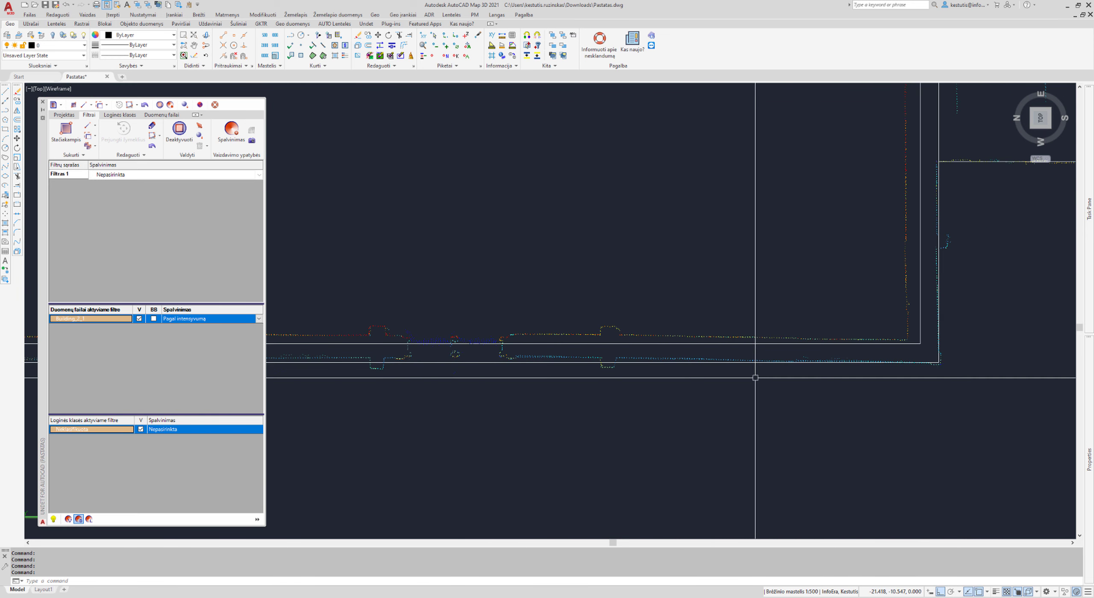
scroll(744, 379, down, 4)
scroll(630, 334, down, 1)
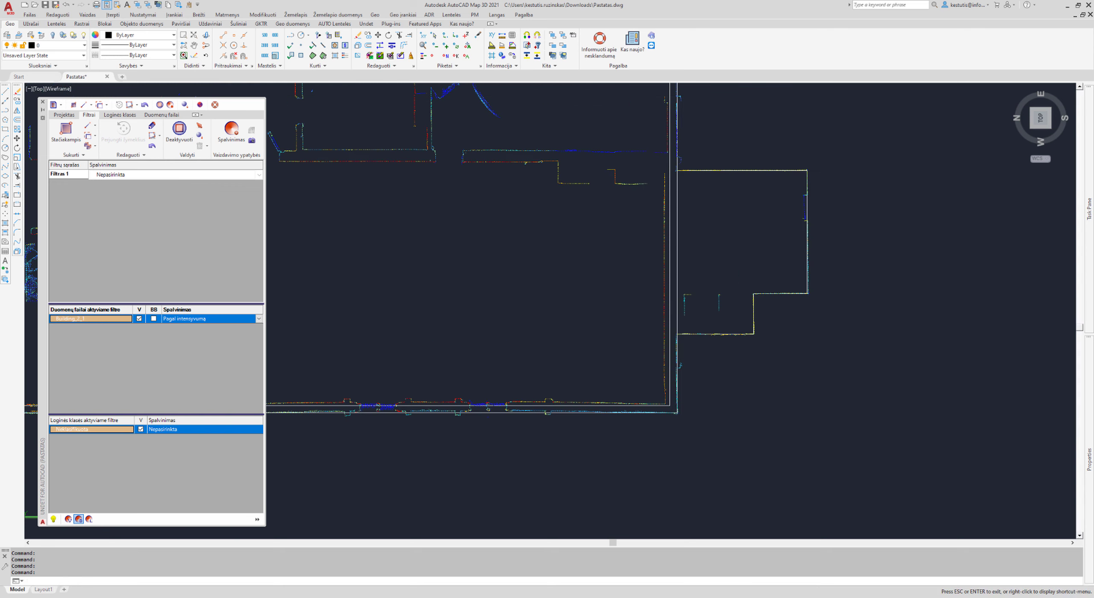
scroll(606, 310, up, 1)
scroll(643, 308, up, 2)
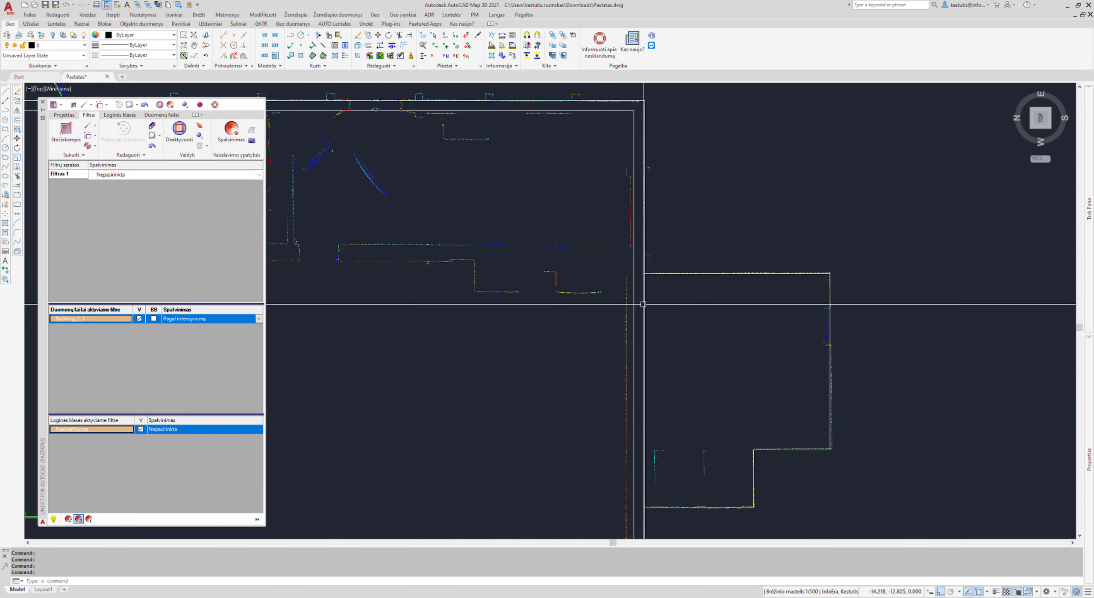
scroll(625, 364, up, 3)
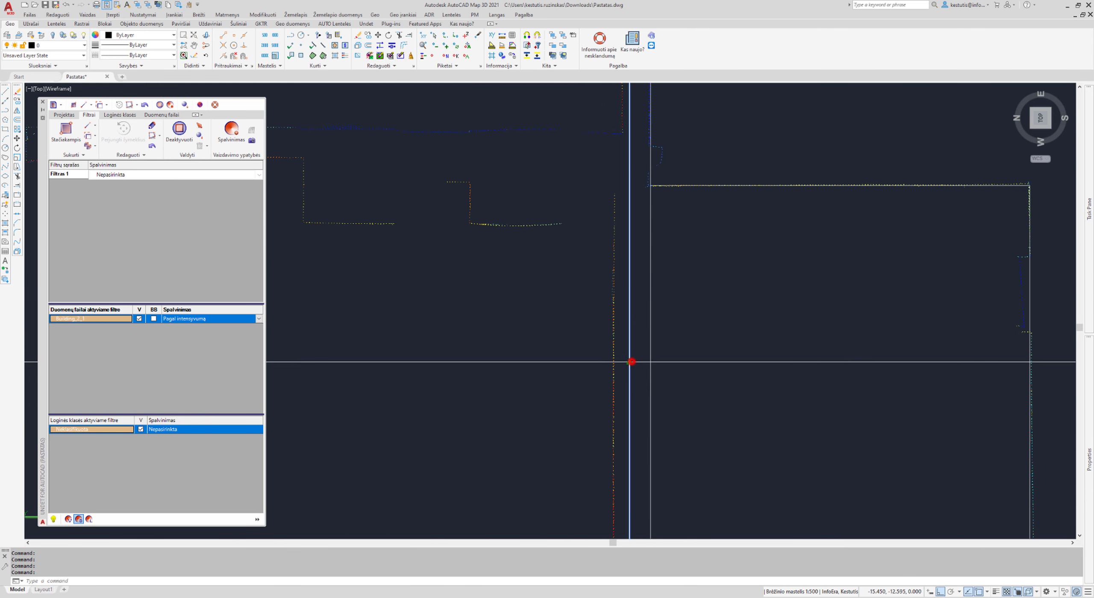
scroll(614, 363, down, 2)
scroll(638, 239, down, 2)
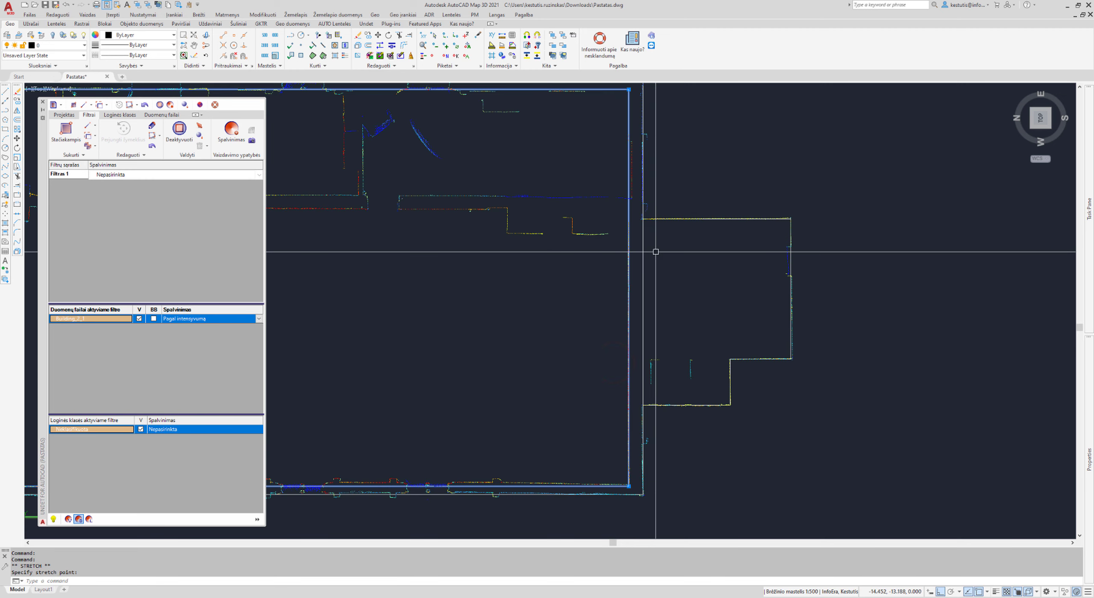
click(603, 373)
scroll(603, 374, up, 3)
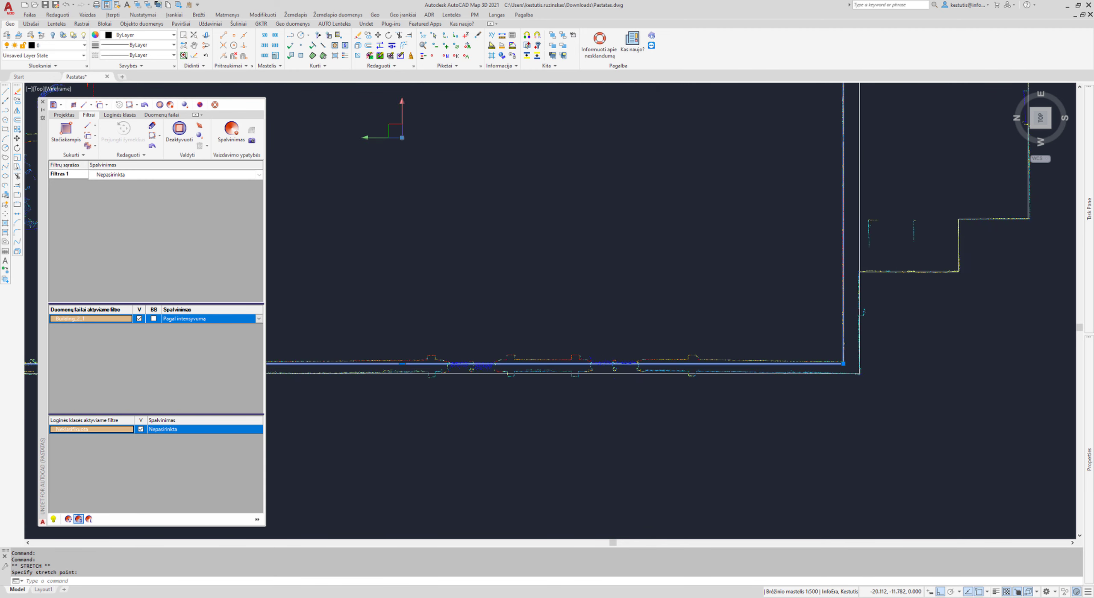
scroll(654, 379, down, 5)
scroll(654, 379, up, 3)
scroll(655, 360, up, 3)
scroll(655, 360, up, 3)
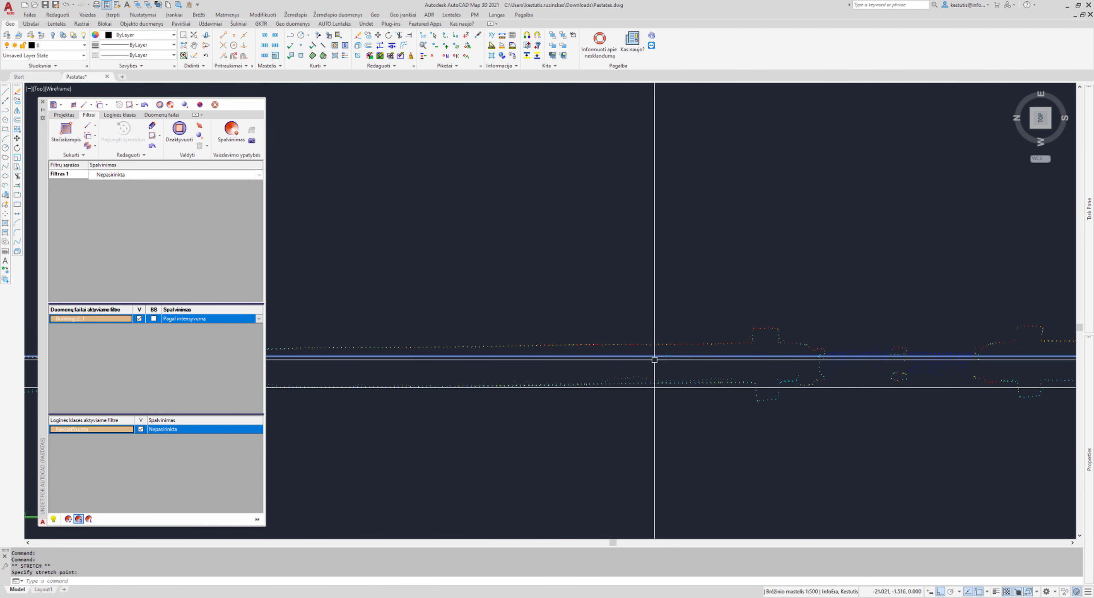
key(Escape)
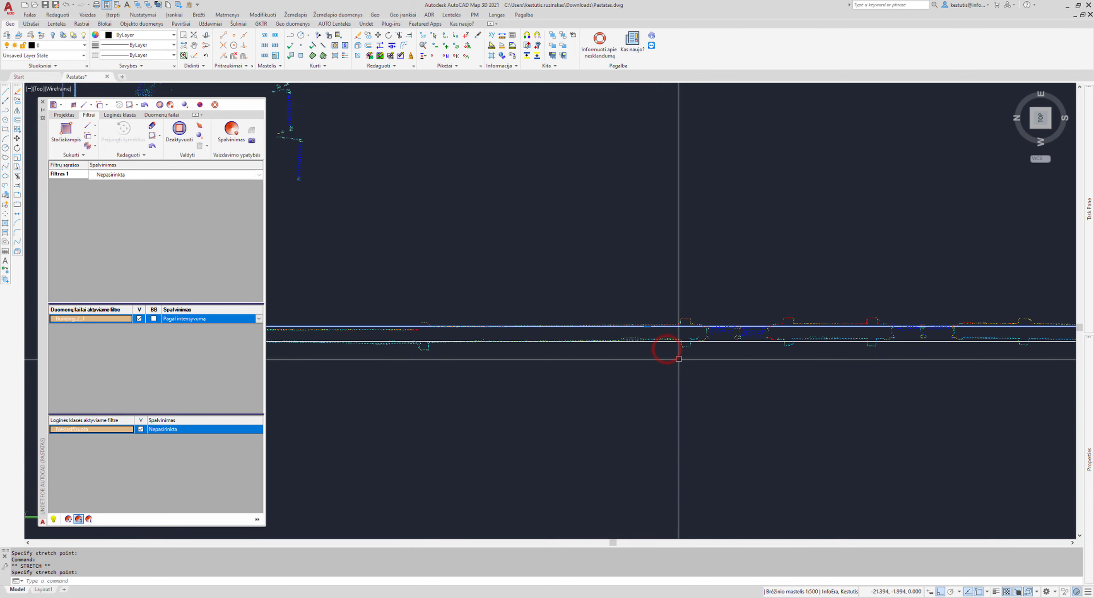
scroll(611, 363, down, 3)
scroll(599, 325, down, 3)
scroll(591, 293, down, 2)
Step: Start an OFFSET (O) on a wall line, then cancel it
scroll(591, 293, up, 1)
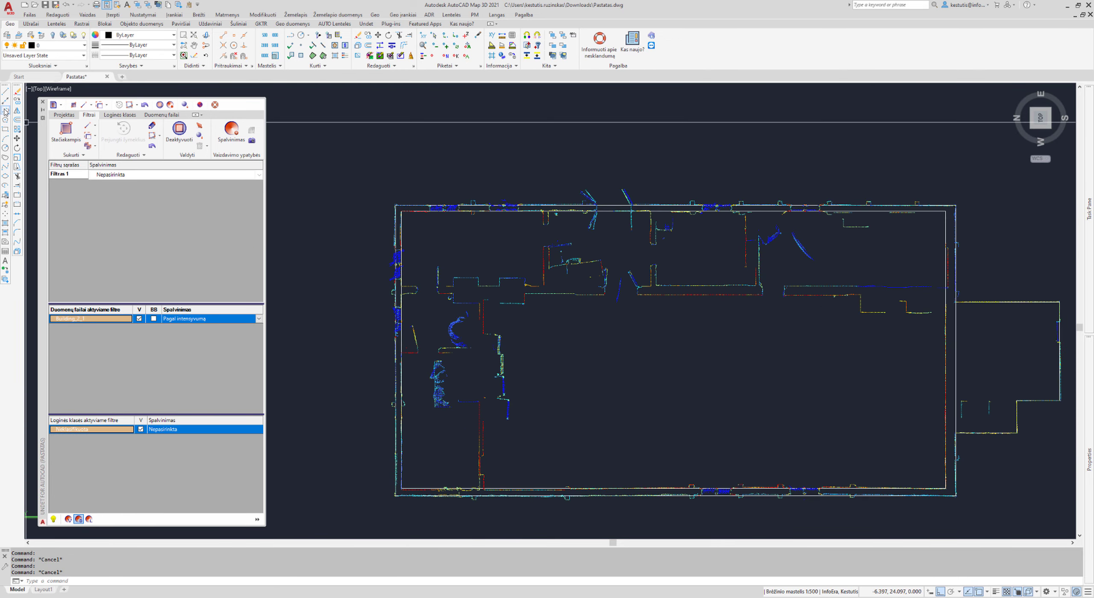
scroll(830, 280, up, 3)
text(o)
key(Return)
scroll(440, 340, up, 3)
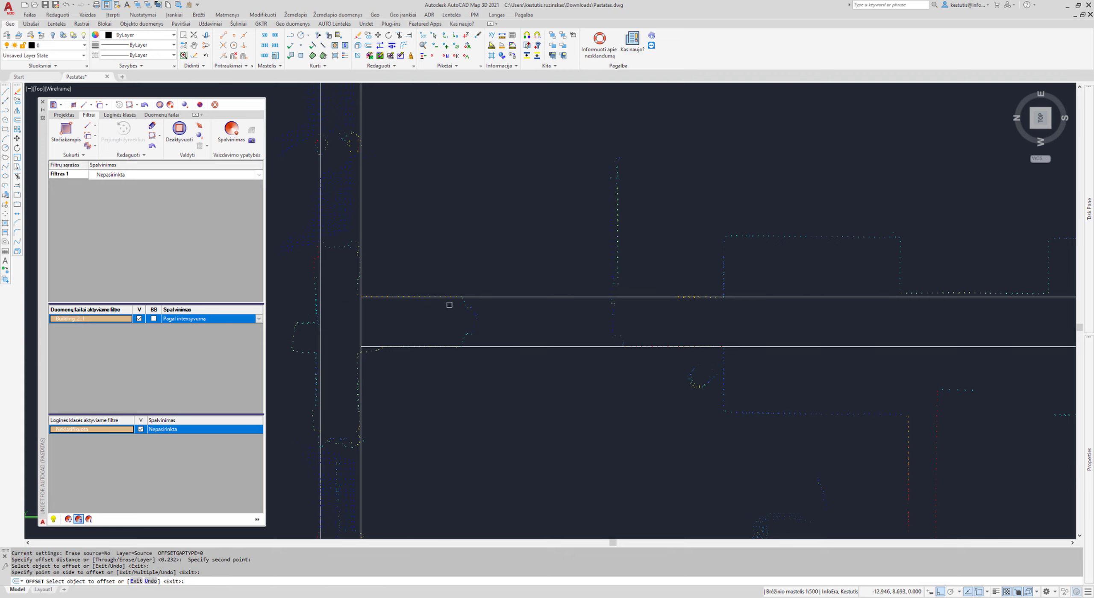
key(Escape)
scroll(449, 305, down, 6)
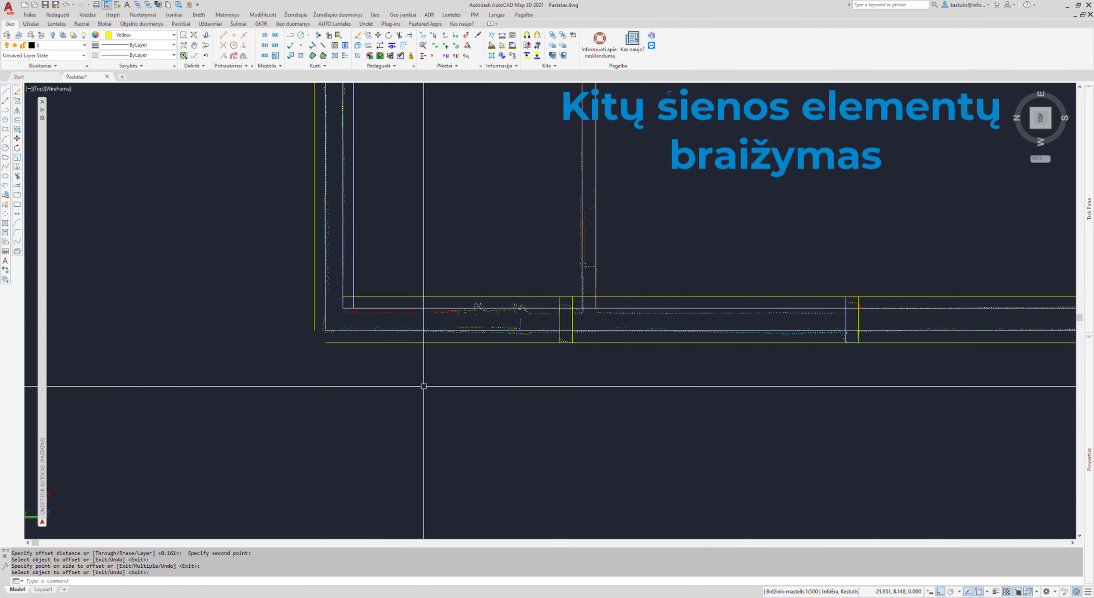
Step: Save the drawing and clear a stray line
key(Escape)
key(Escape)
key(ctrl+s)
scroll(471, 397, up, 2)
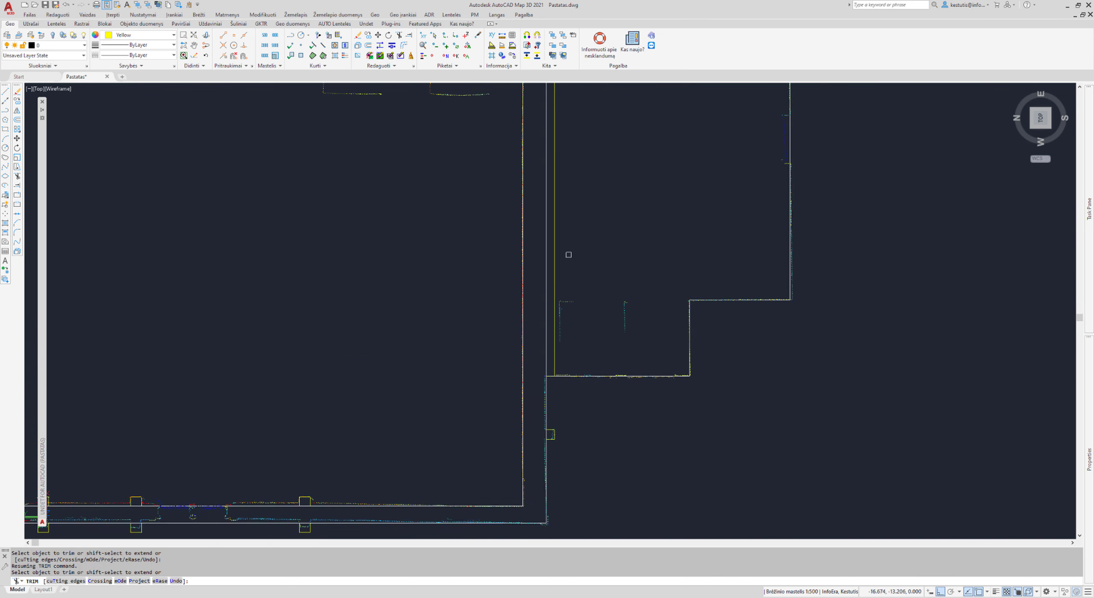
key(Escape)
key(Escape)
scroll(594, 371, down, 5)
scroll(594, 242, up, 3)
scroll(568, 274, up, 2)
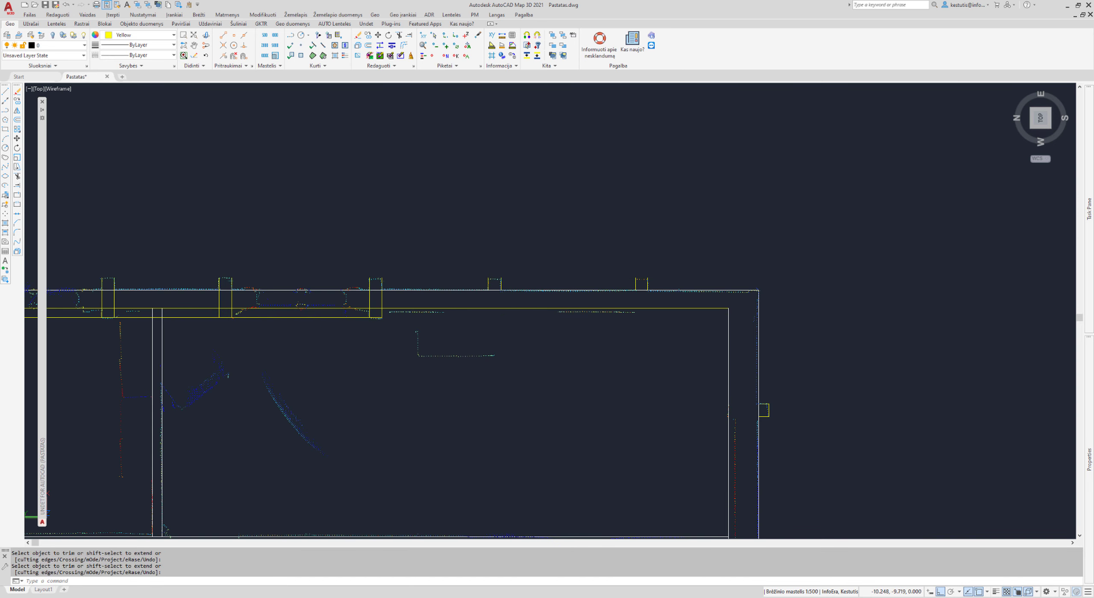
scroll(547, 296, up, 2)
scroll(501, 359, down, 2)
Step: Trim (TR) the wall lines where they cross the yellow column rectangles
text(tr)
key(Return)
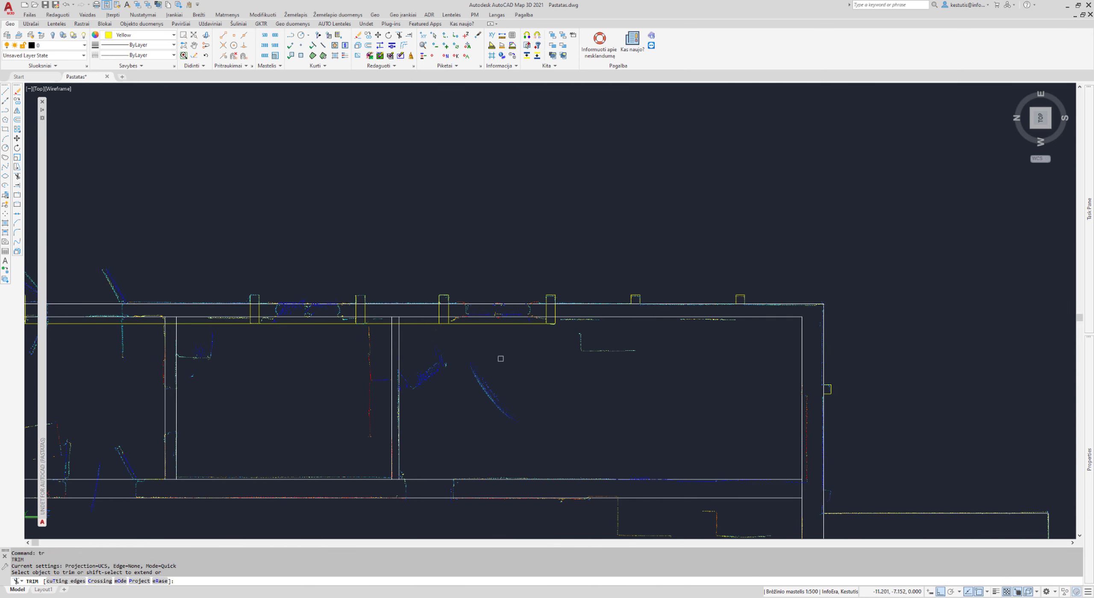
scroll(462, 303, up, 2)
scroll(530, 371, up, 2)
text(tr)
key(Return)
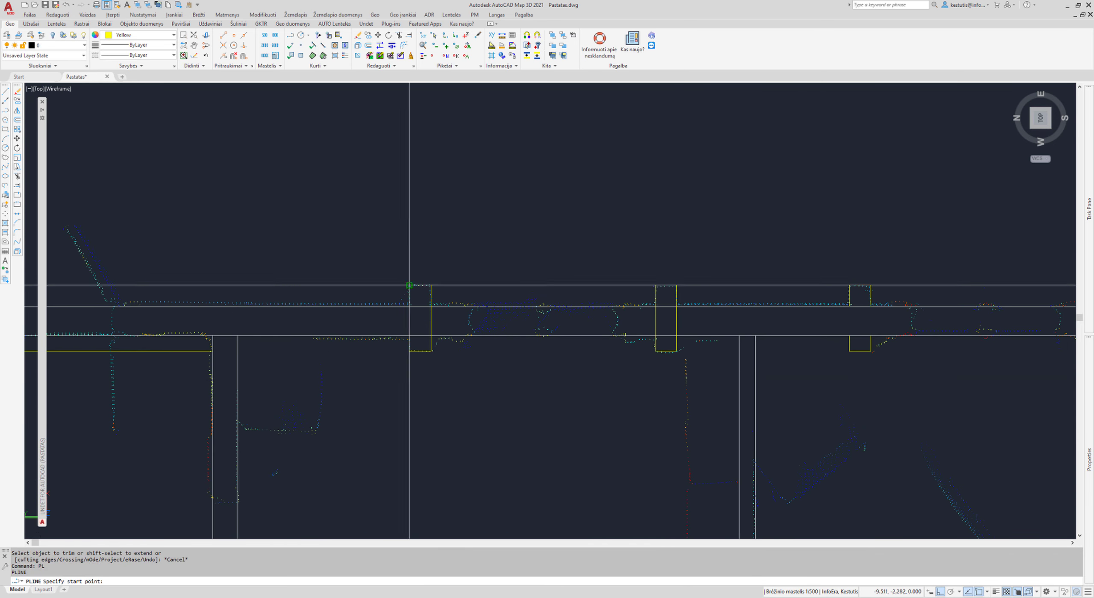
click(409, 285)
key(Escape)
click(744, 421)
key(Escape)
key(Escape)
scroll(452, 319, down, 5)
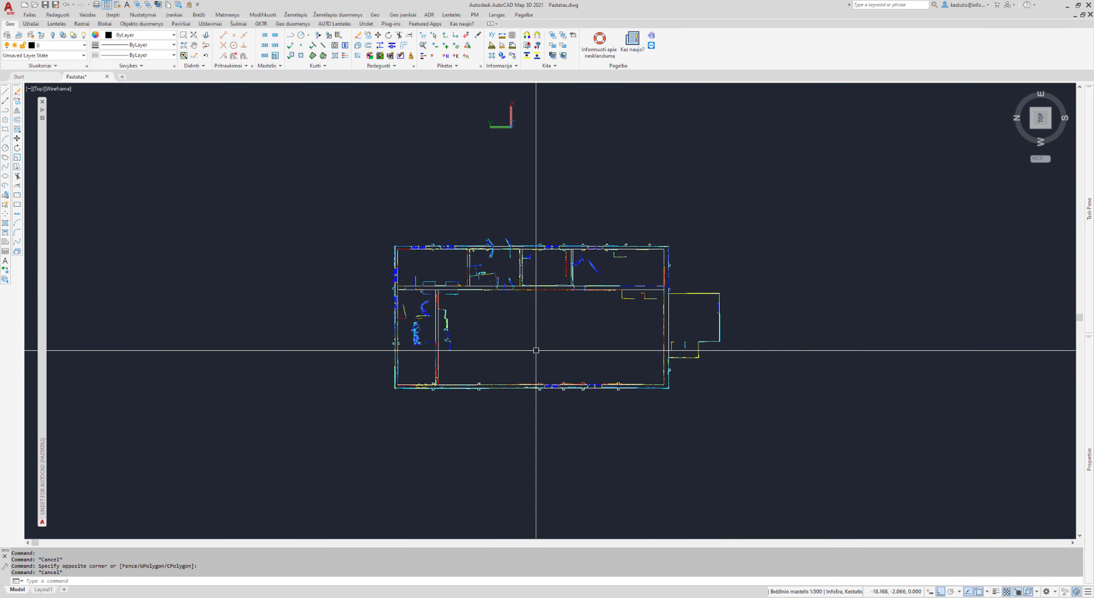
Step: Hide, then show, the point cloud to check the plan
scroll(508, 349, up, 2)
key(Escape)
key(Escape)
scroll(527, 368, up, 1)
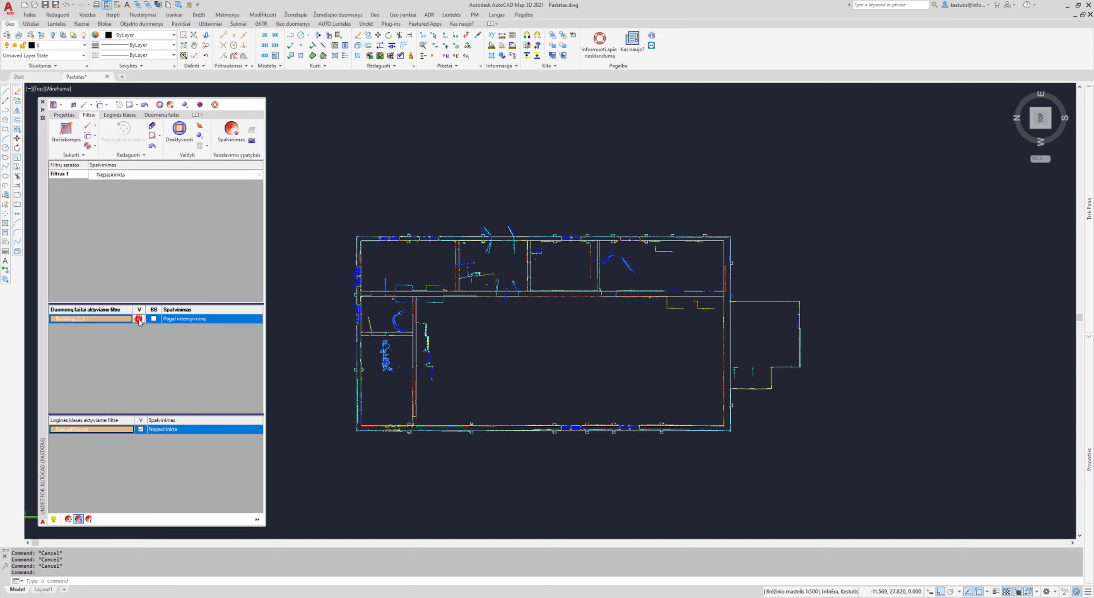
click(139, 319)
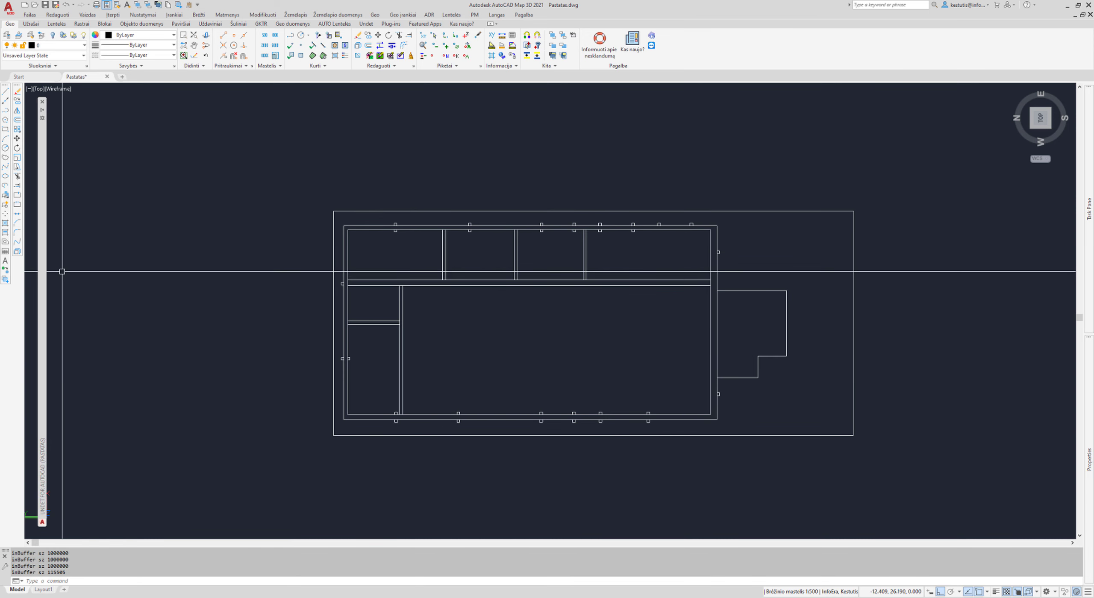
click(513, 335)
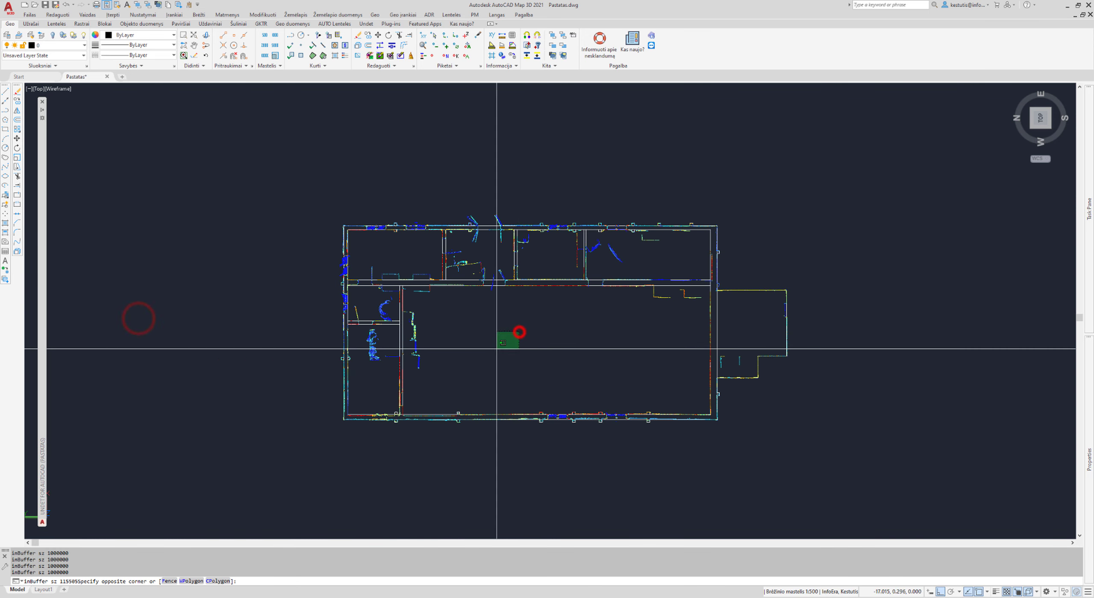
Step: Pull the point cloud's right crop edge left to the building's left rooms
scroll(488, 358, up, 2)
scroll(398, 274, down, 2)
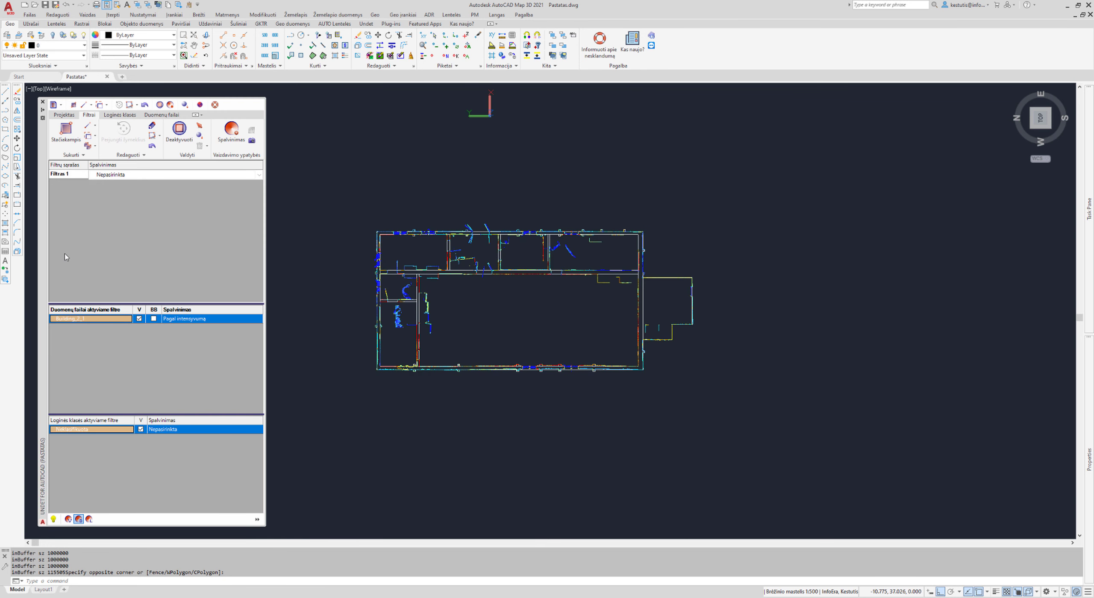
click(315, 256)
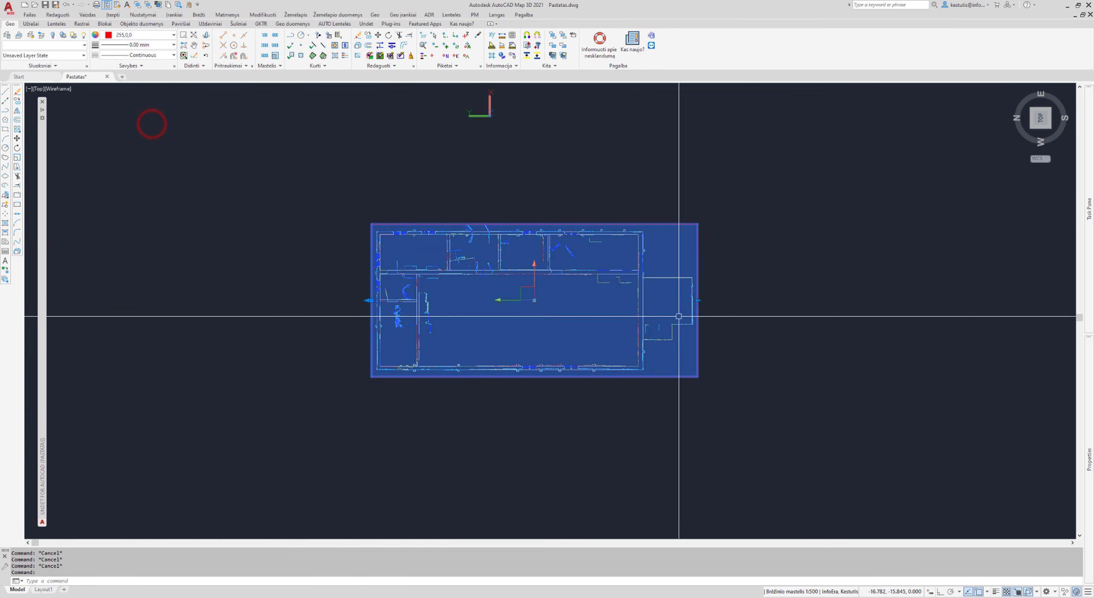
click(445, 293)
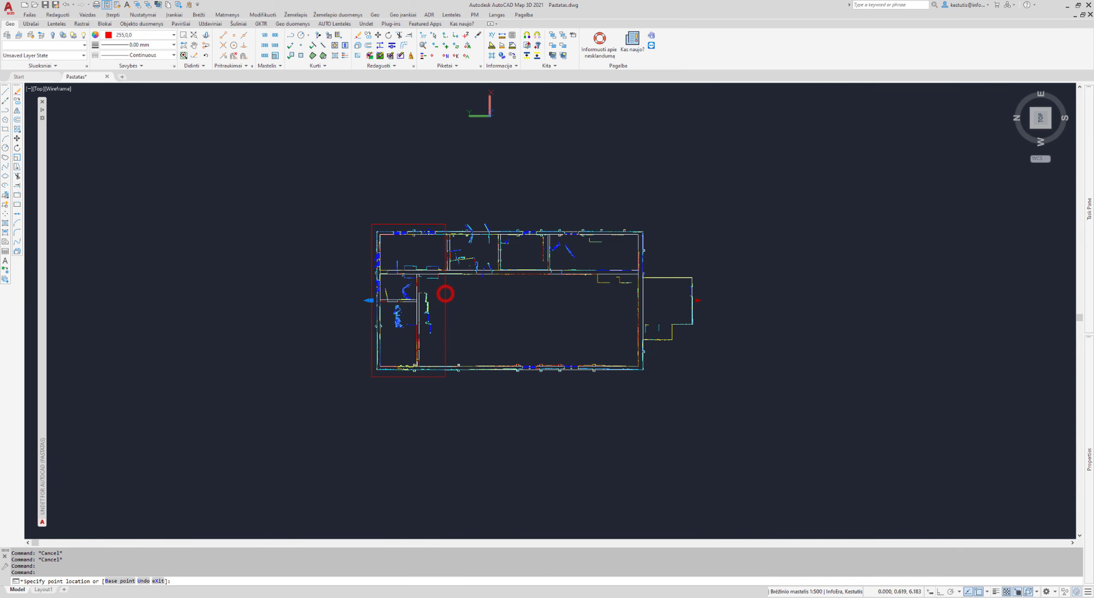
scroll(406, 339, up, 3)
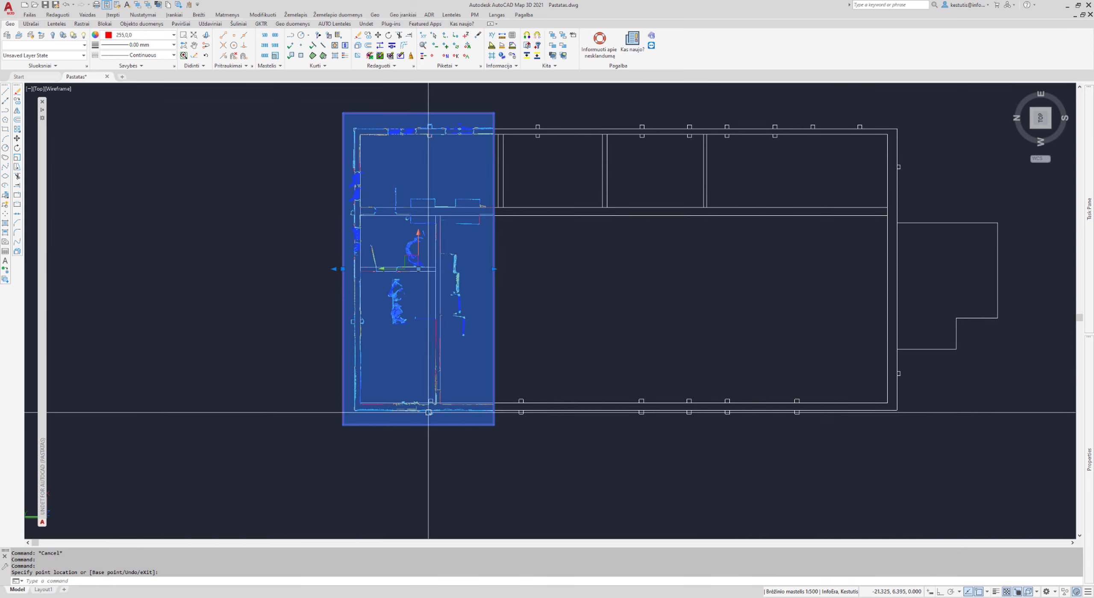
Step: Pull the crop box's left, top and bottom edges inward around the upper-left wall
click(333, 269)
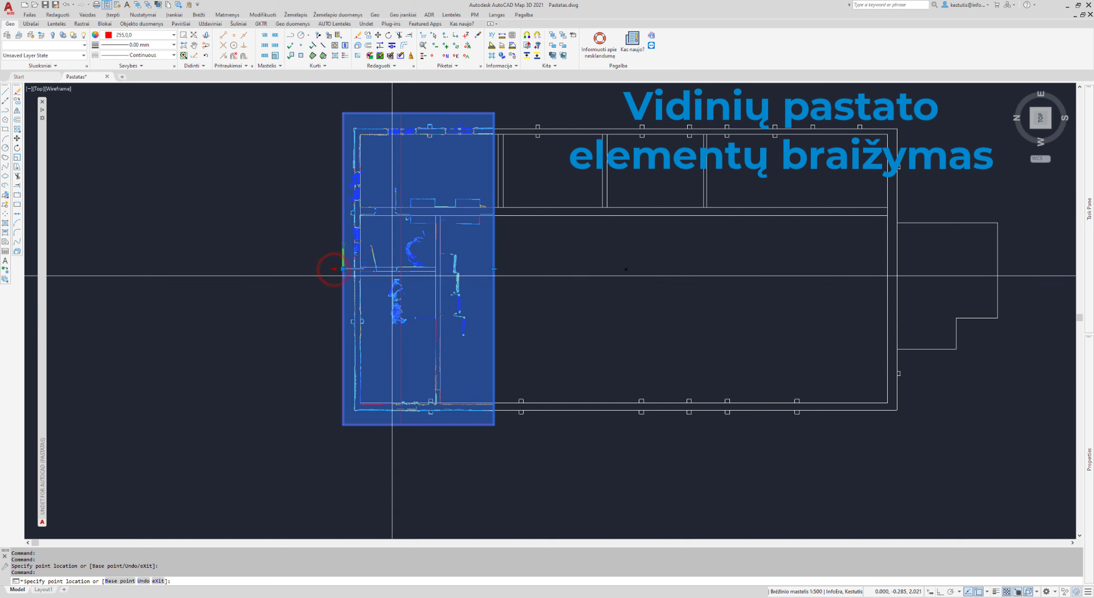
click(400, 276)
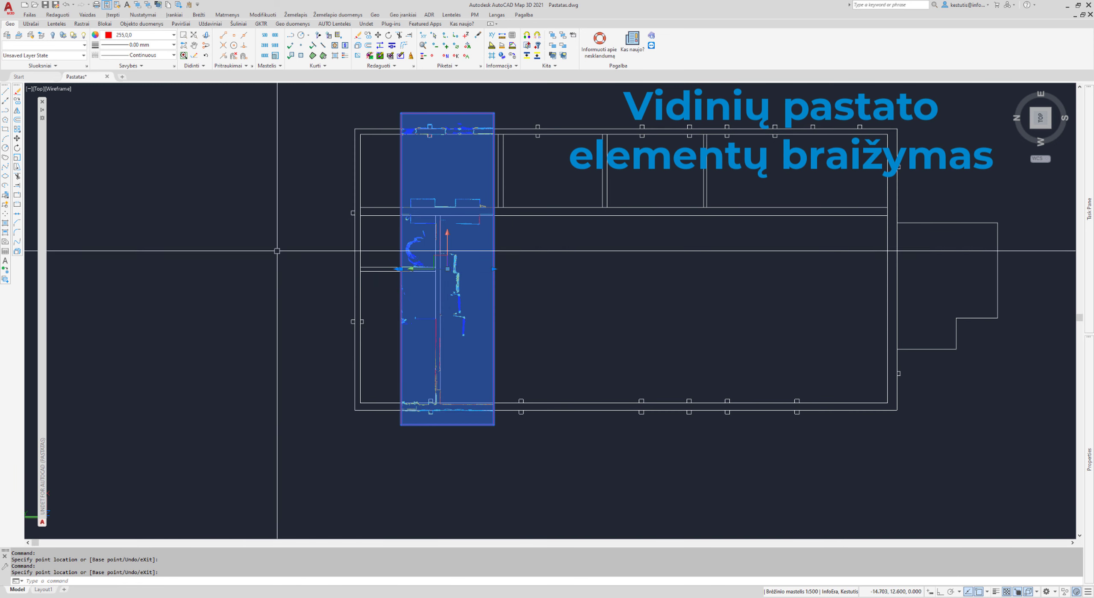
click(43, 109)
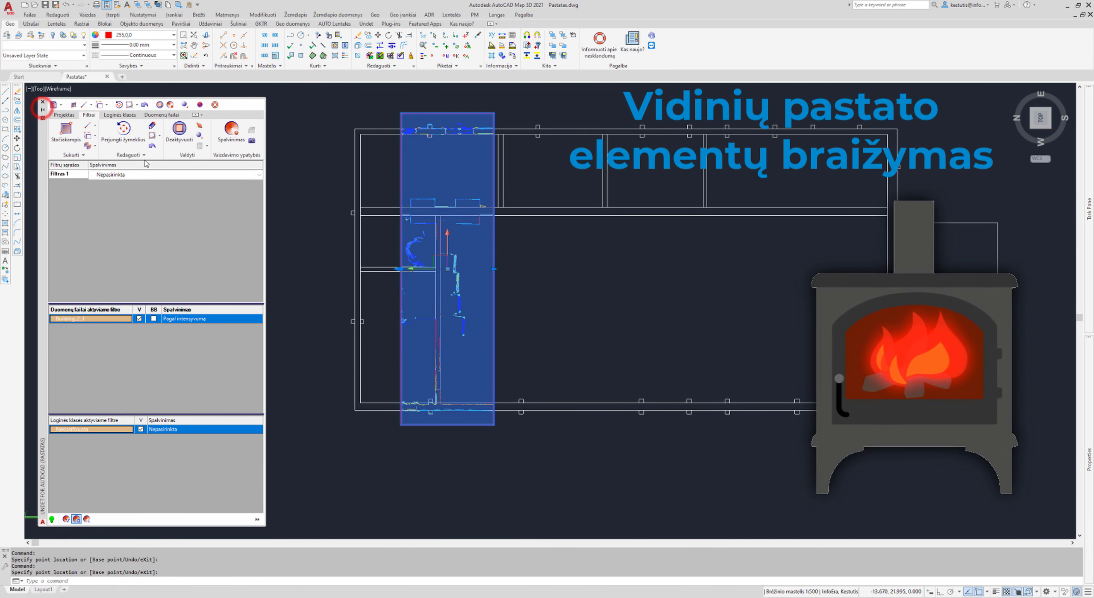
click(447, 113)
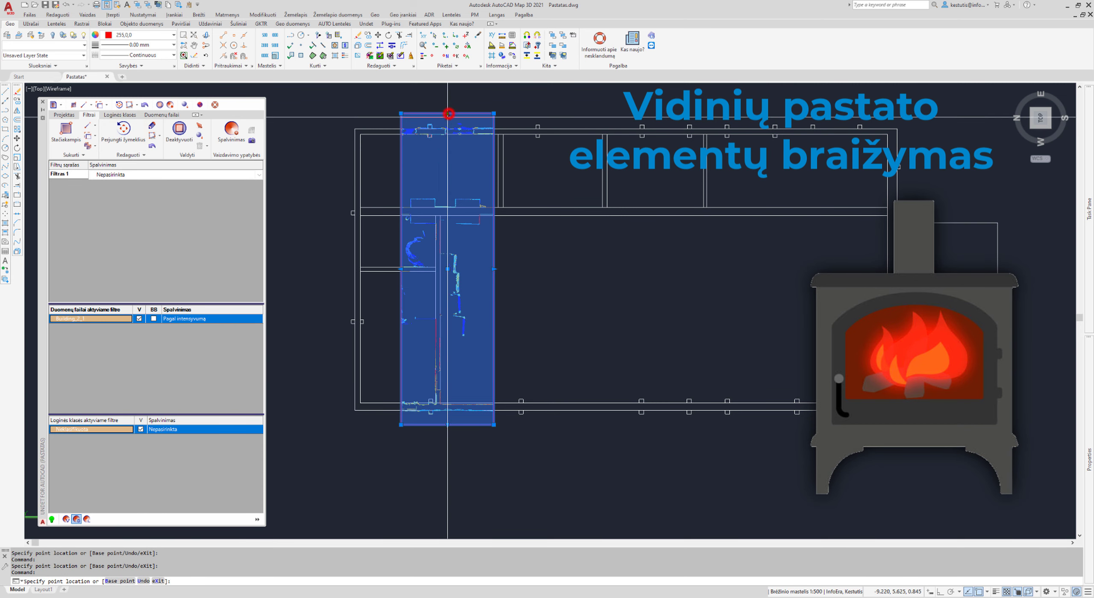
click(447, 188)
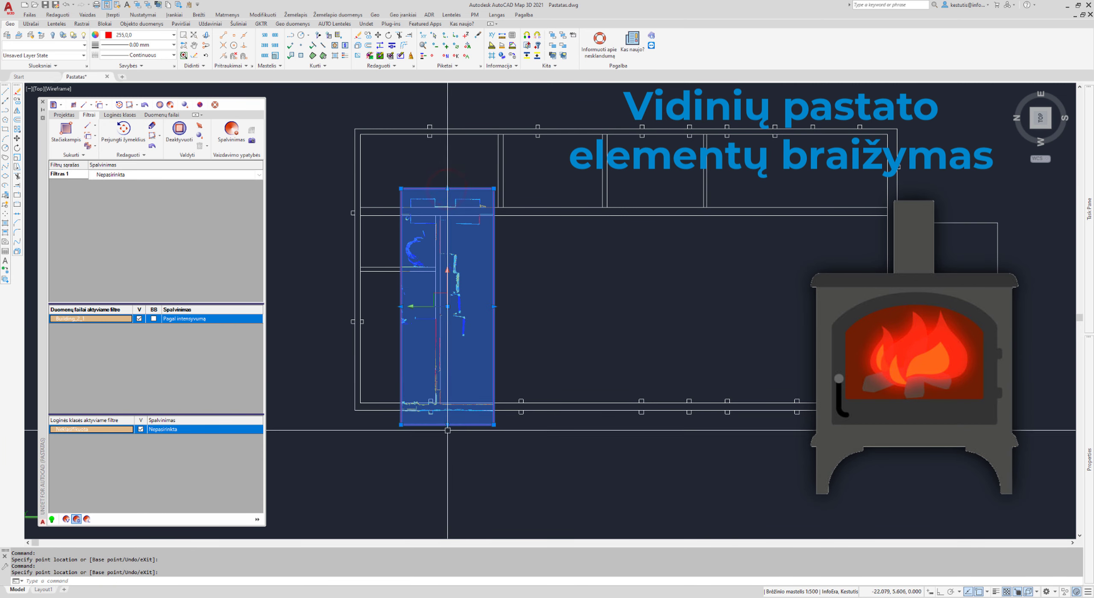
click(447, 229)
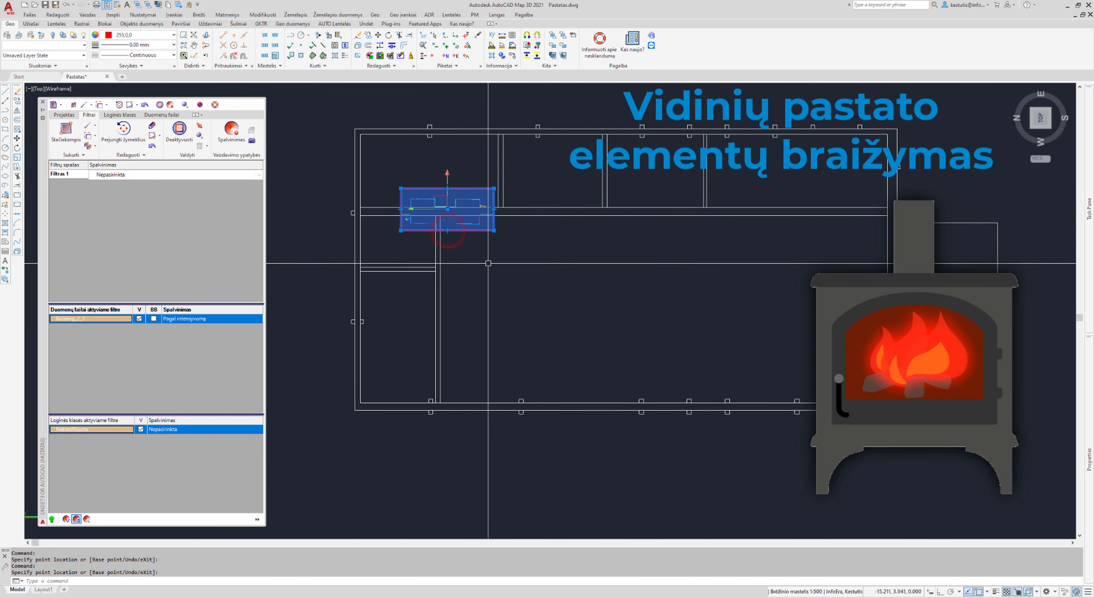
Step: Orbit the cropped cloud, cancel the crop edit, and return to a flat top-down view
shift+middle_drag(555, 299, 598, 282)
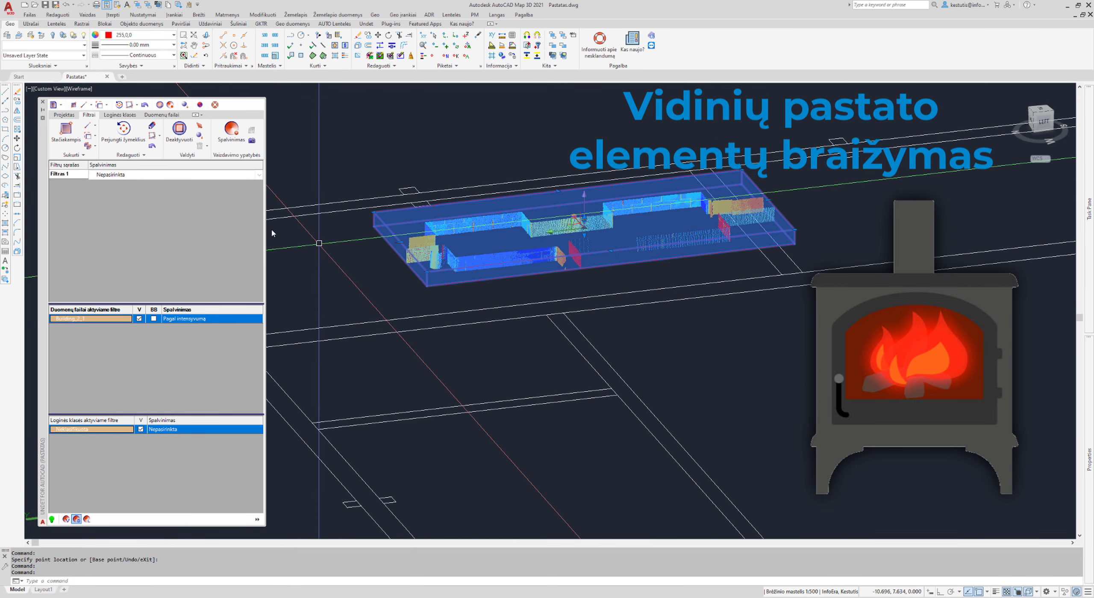
click(585, 233)
key(Escape)
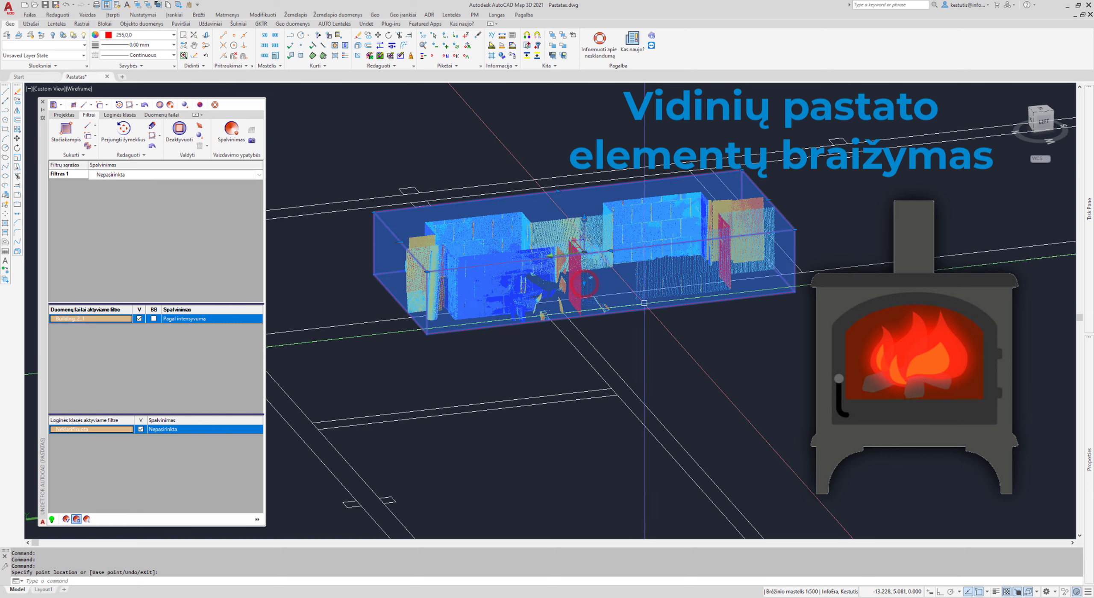
shift+middle_drag(572, 251, 563, 309)
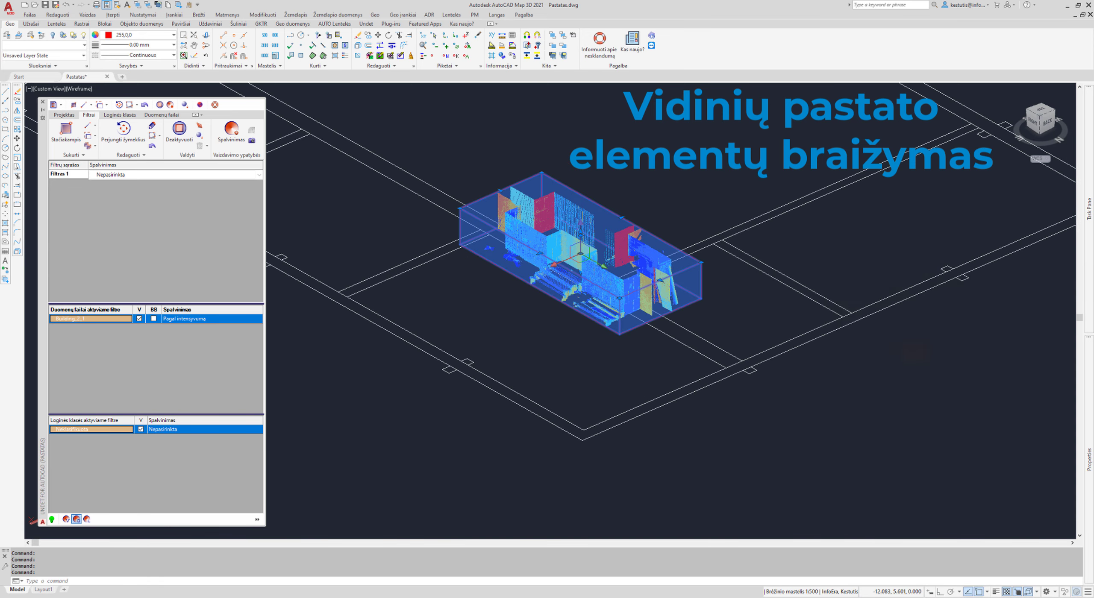
scroll(562, 309, up, 2)
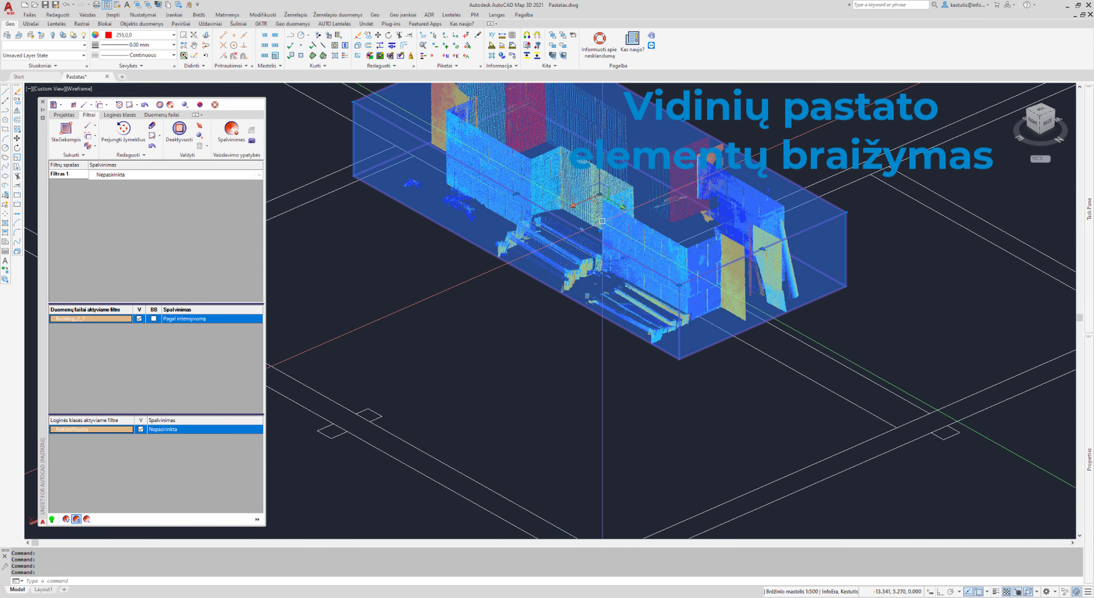
key(Return)
key(Escape)
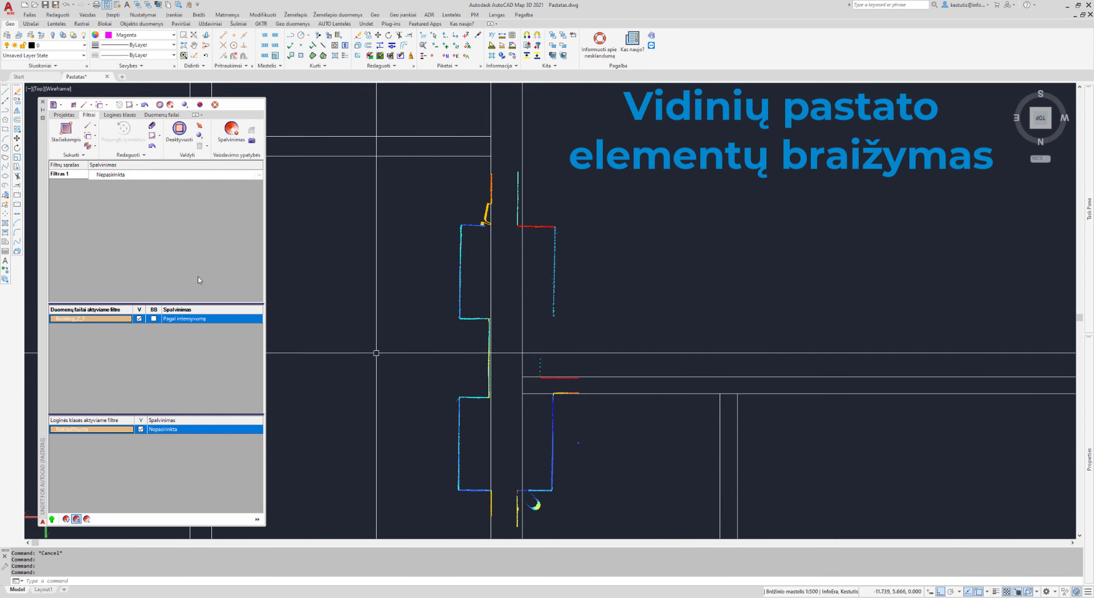
Step: Draw a magenta polyline outline along the wall's scan points
click(491, 220)
scroll(525, 305, down, 3)
scroll(550, 359, up, 3)
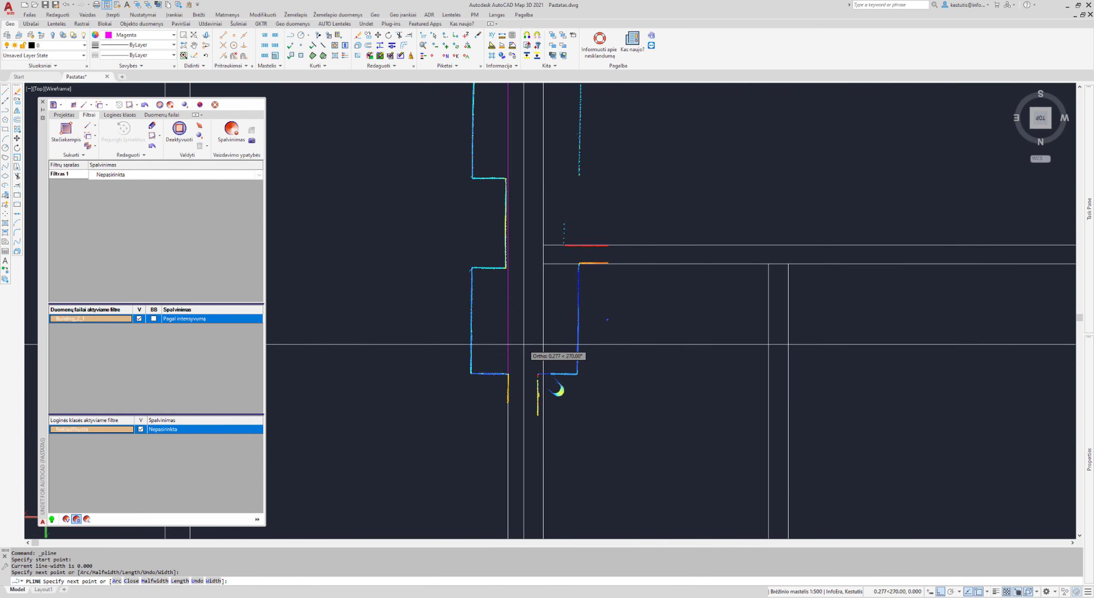
click(550, 359)
key(Escape)
Step: Offset the magenta outline by the measured wall thickness to the wall's other side
text(o)
key(Return)
click(506, 311)
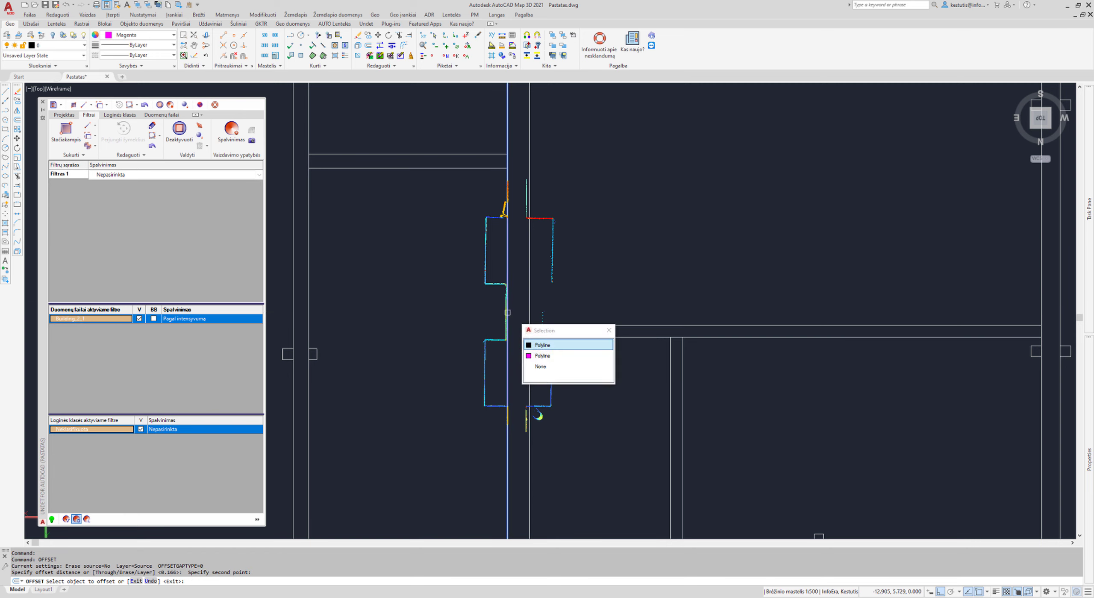
key(Return)
key(Return)
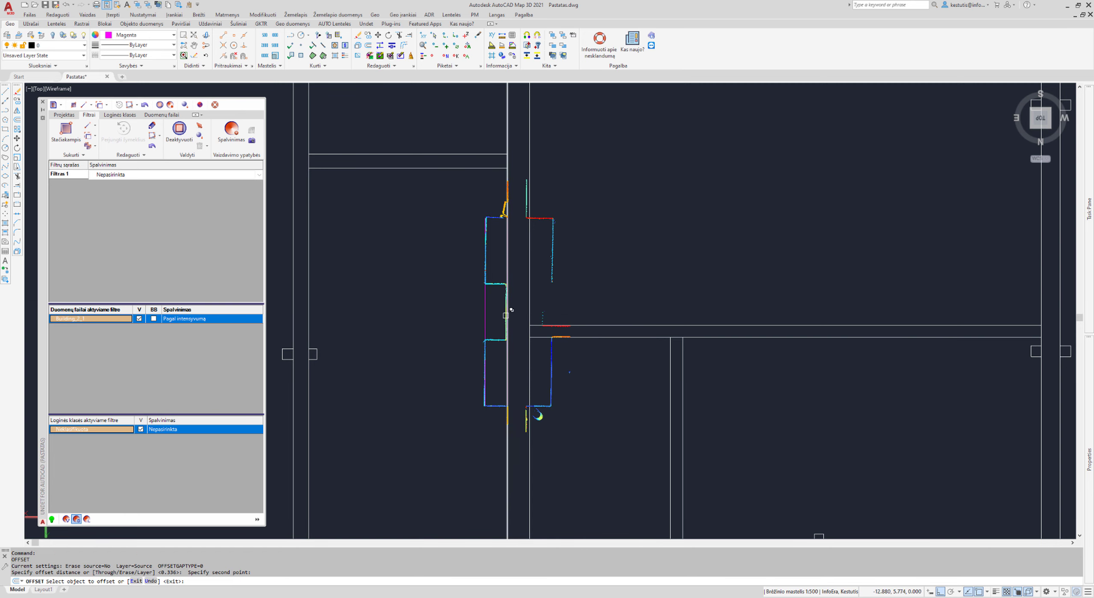
click(505, 316)
click(561, 295)
Step: Trace the column outline's corners from the scan and close it off
click(553, 284)
click(553, 218)
click(486, 218)
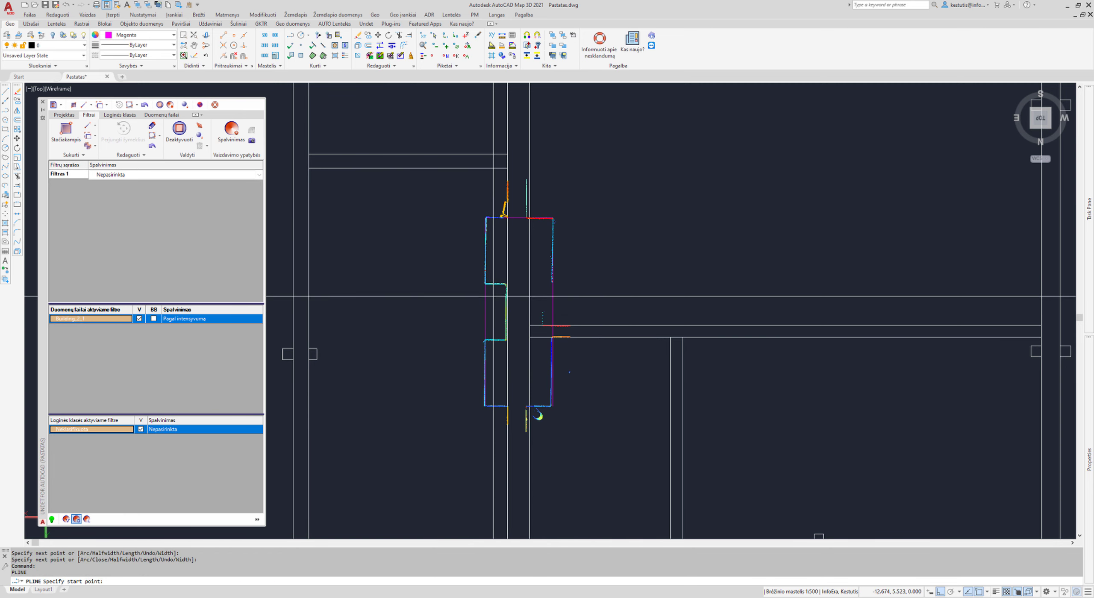
key(Return)
key(Return)
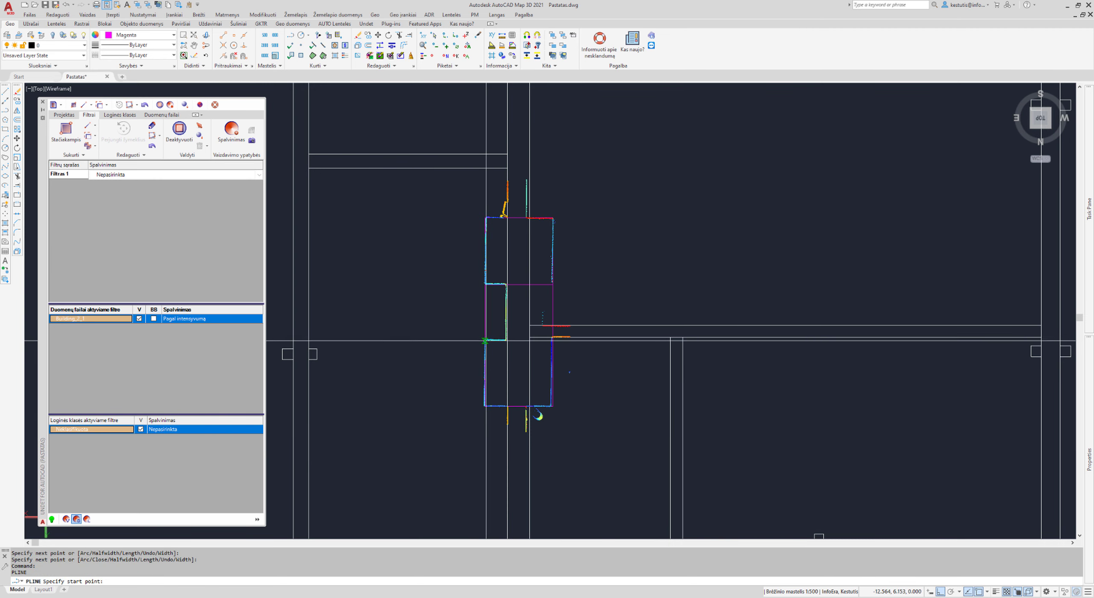
click(552, 341)
key(Escape)
key(Escape)
Step: Clear stray selections and show the Building_2_1 point cloud again
scroll(525, 378, up, 1)
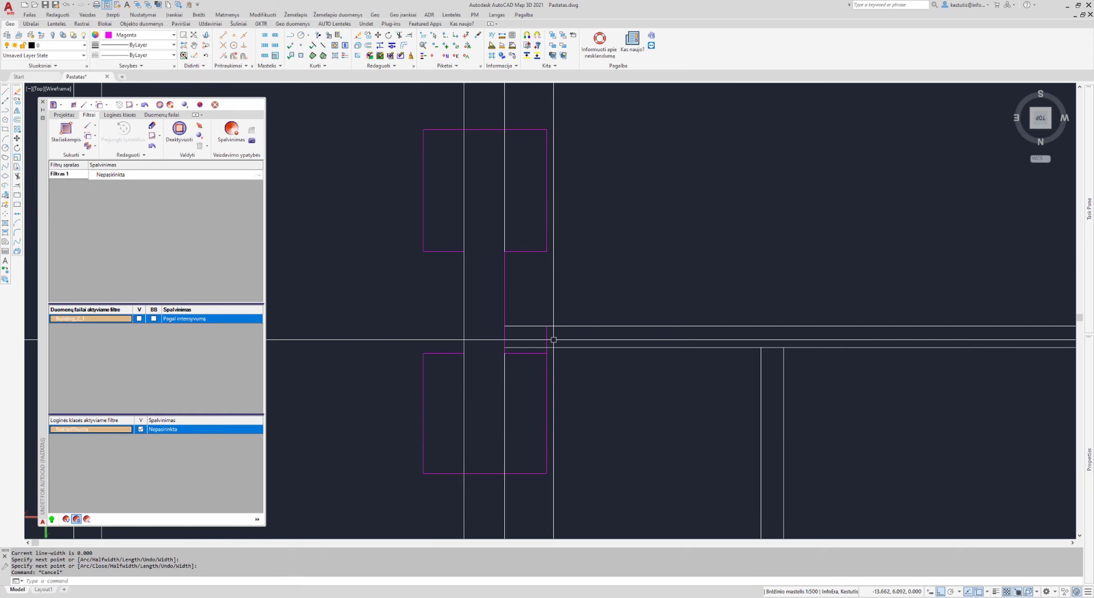
key(Escape)
scroll(485, 383, down, 4)
click(538, 428)
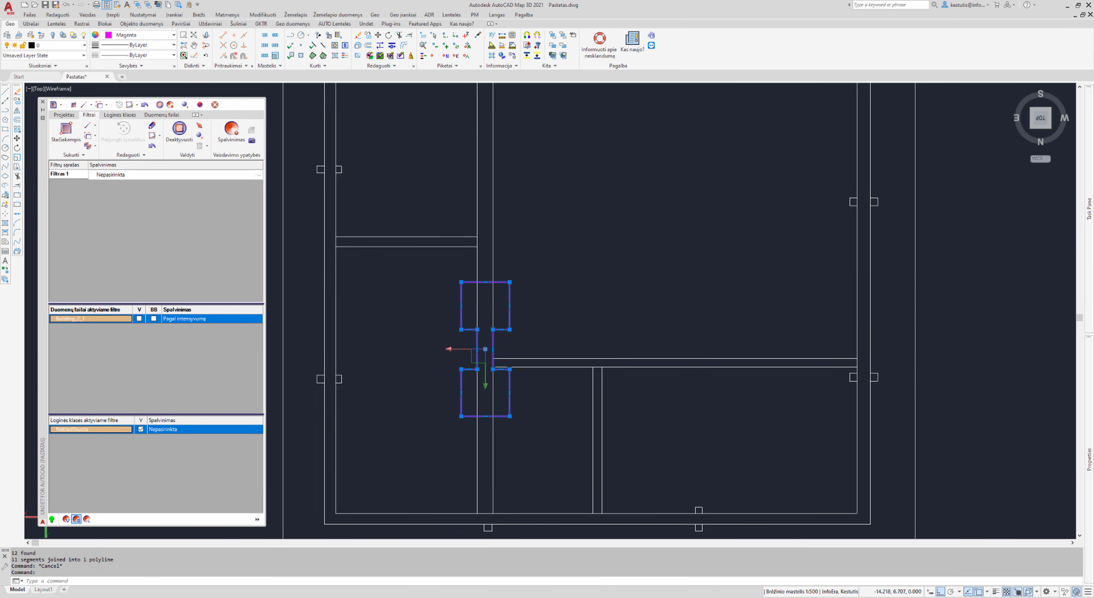
key(Escape)
scroll(420, 303, down, 5)
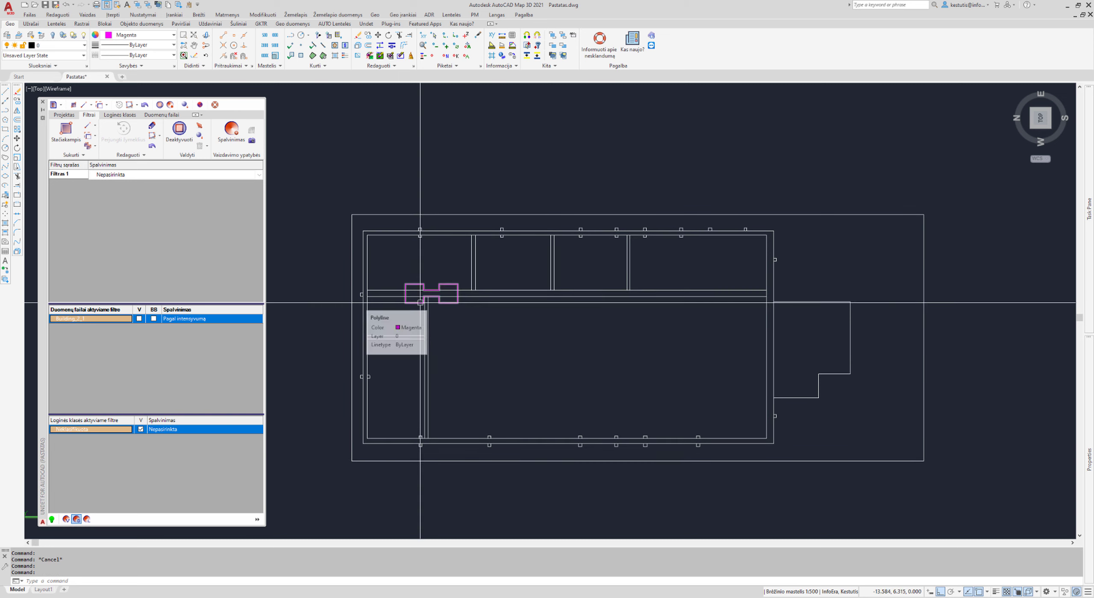
click(139, 318)
Step: Orbit to inspect the facade's windows in the point cloud, then return to top view
scroll(435, 283, up, 2)
scroll(693, 391, down, 4)
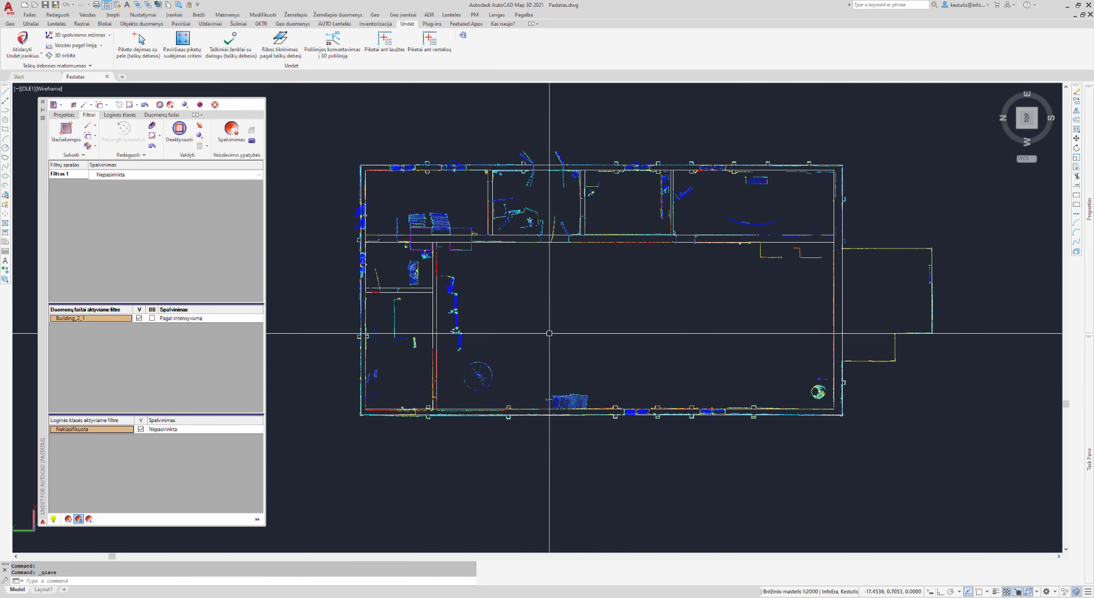
scroll(516, 171, up, 5)
scroll(516, 192, up, 3)
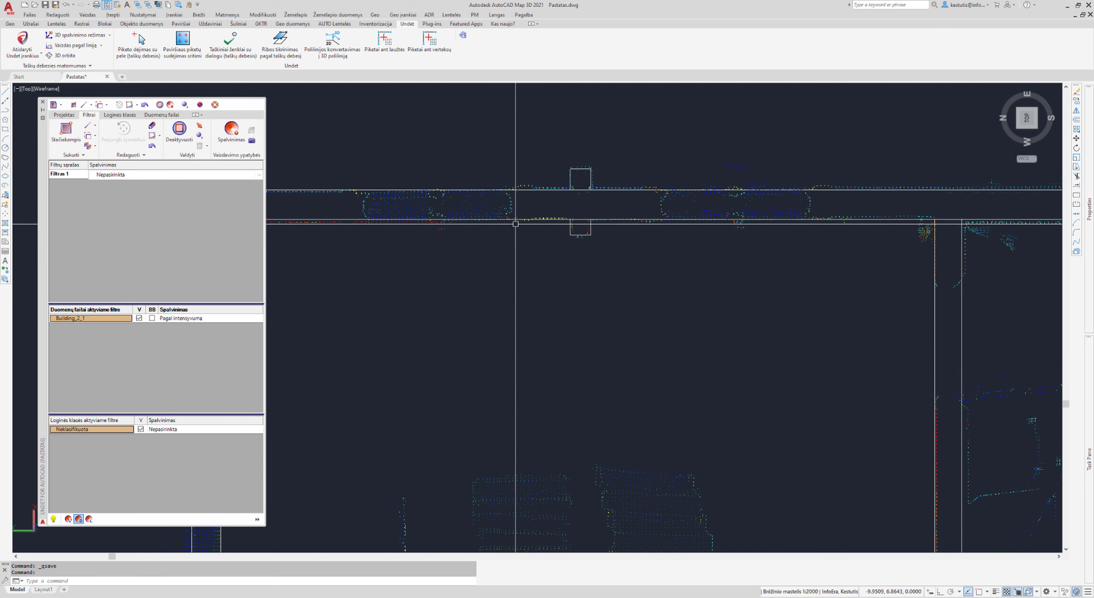
scroll(516, 223, down, 7)
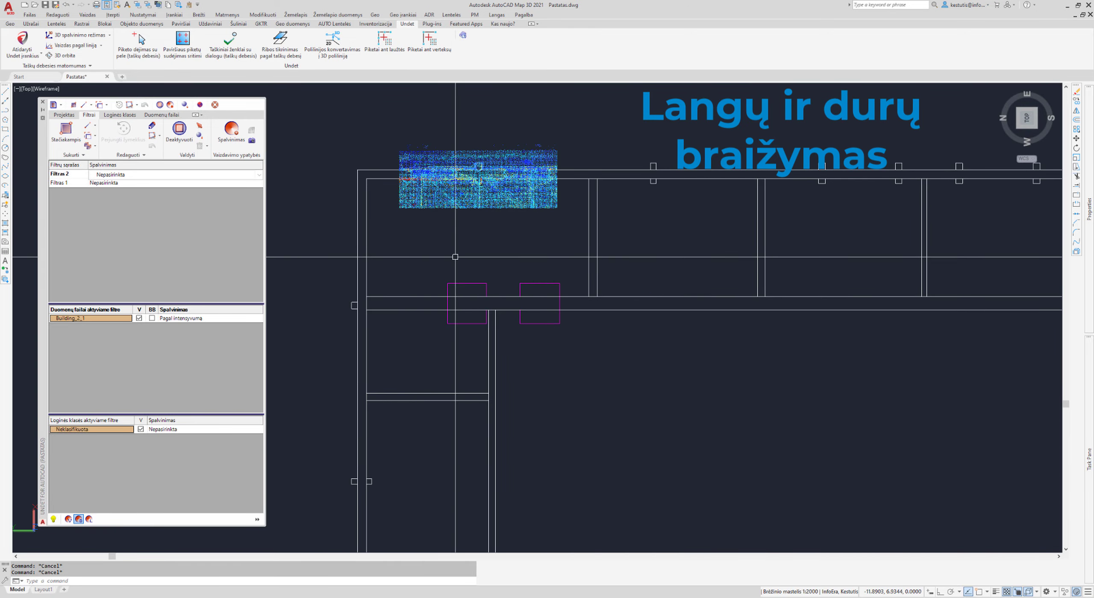
mouse_move(454, 225)
shift+middle_down()
mouse_move(647, 191)
mouse_move(877, 252)
shift+middle_up()
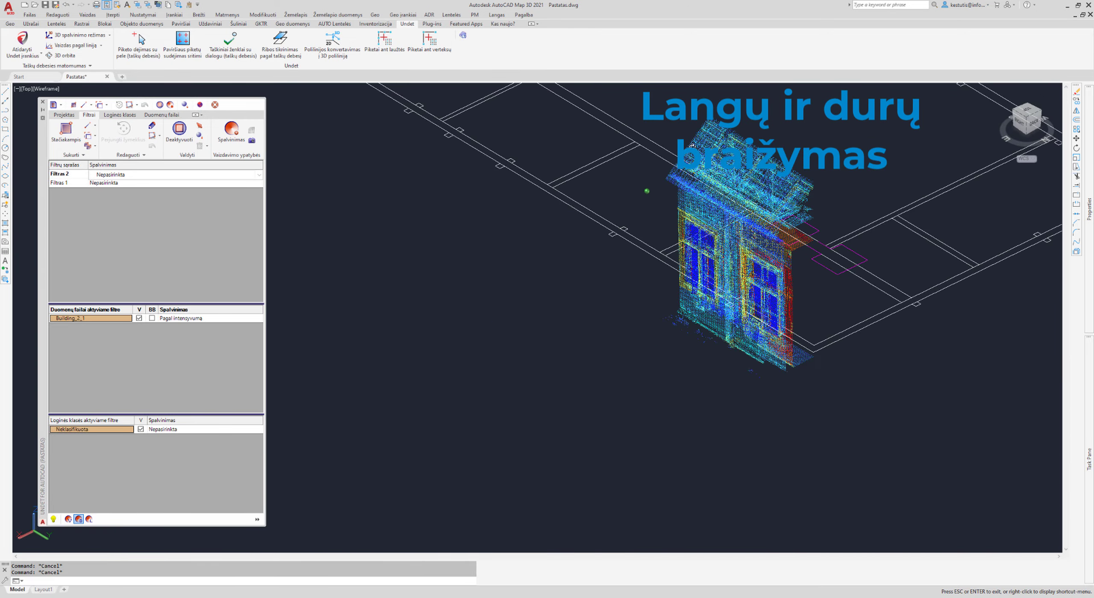
key(ctrl+z)
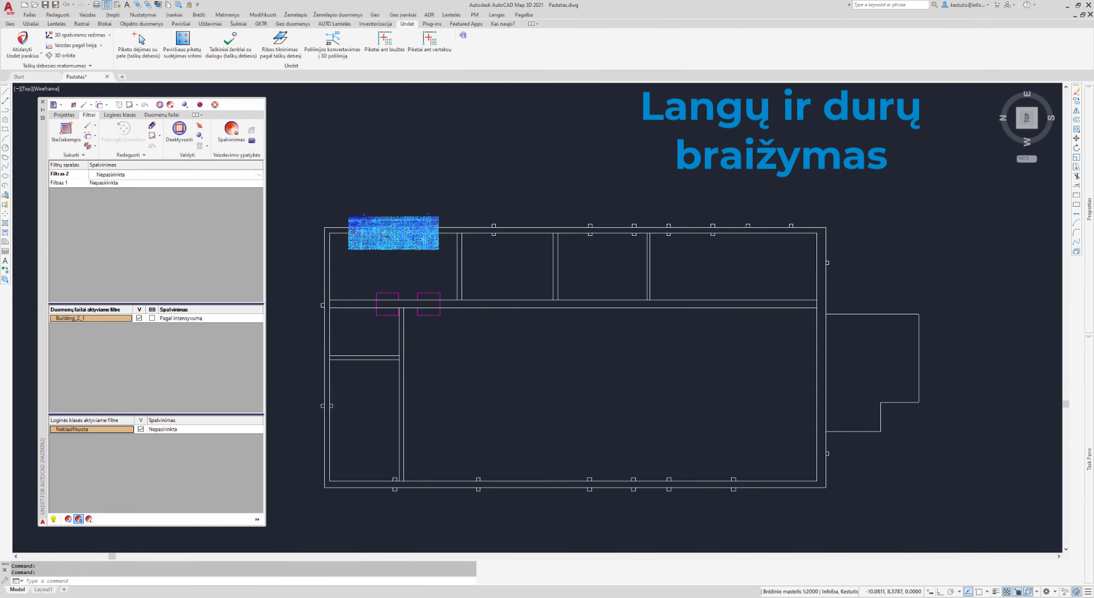
scroll(329, 234, up, 5)
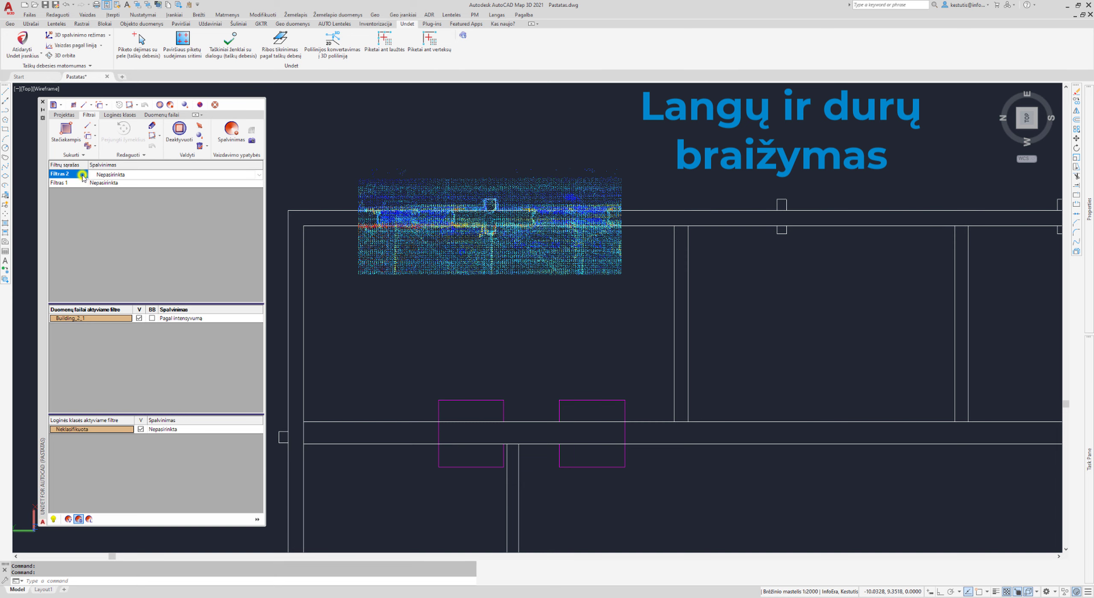
Step: Deactivate Filtras 2, activate Filtras 1, and zoom onto the top wall
right_click(82, 175)
click(118, 192)
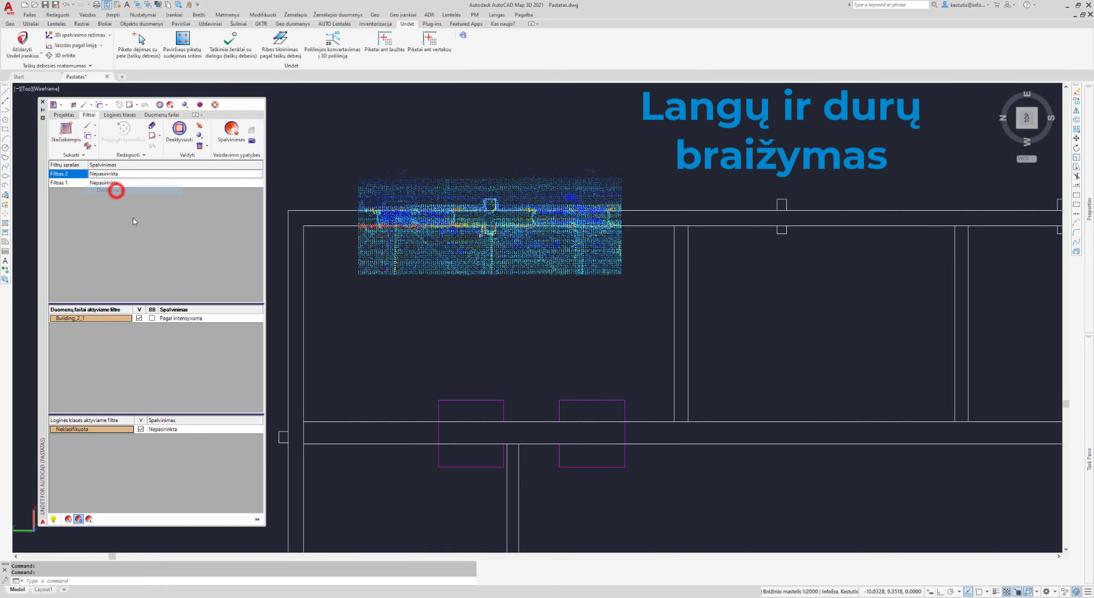
right_click(79, 184)
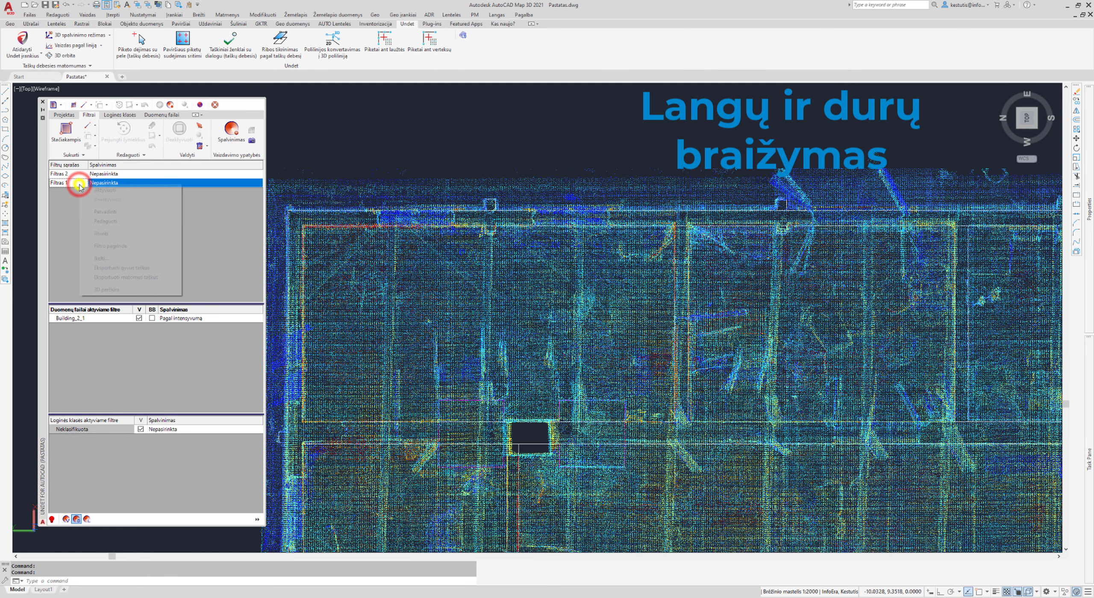
click(108, 188)
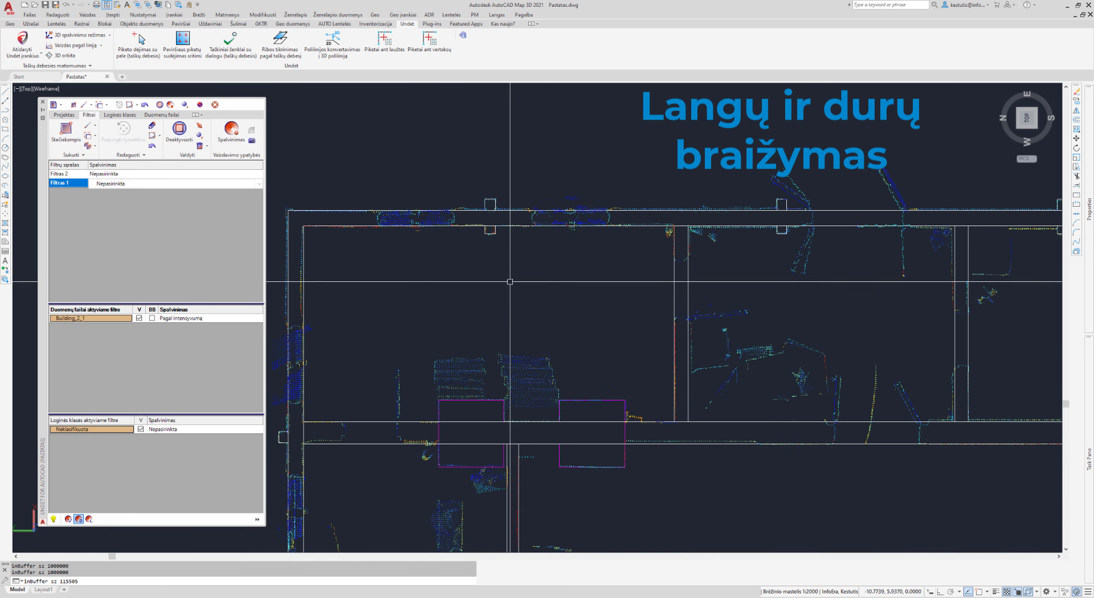
scroll(435, 219, up, 3)
scroll(385, 231, up, 4)
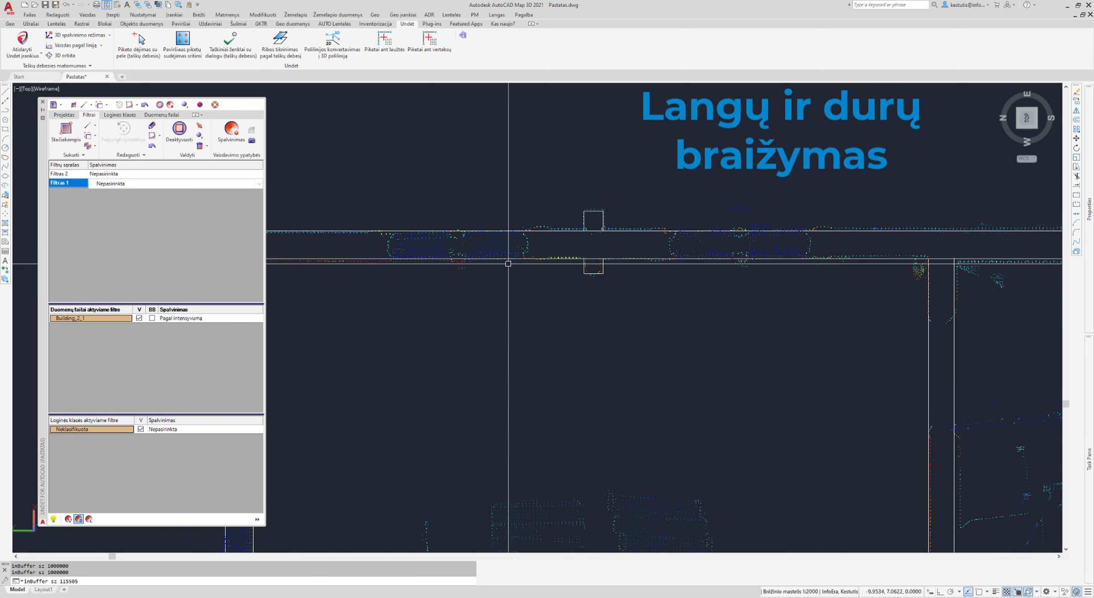
scroll(377, 233, up, 1)
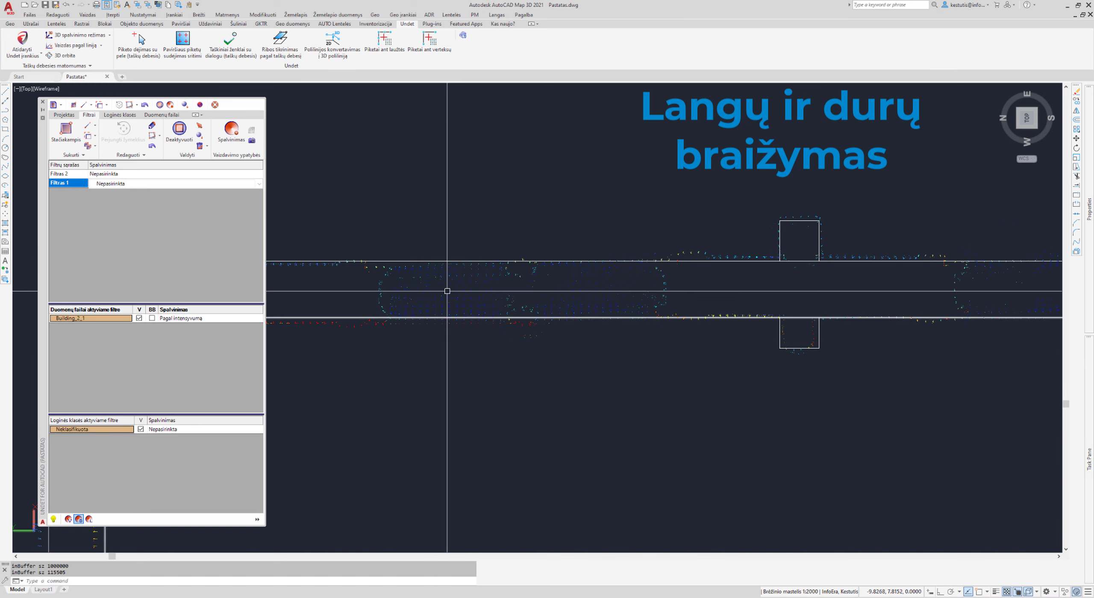
scroll(446, 291, down, 2)
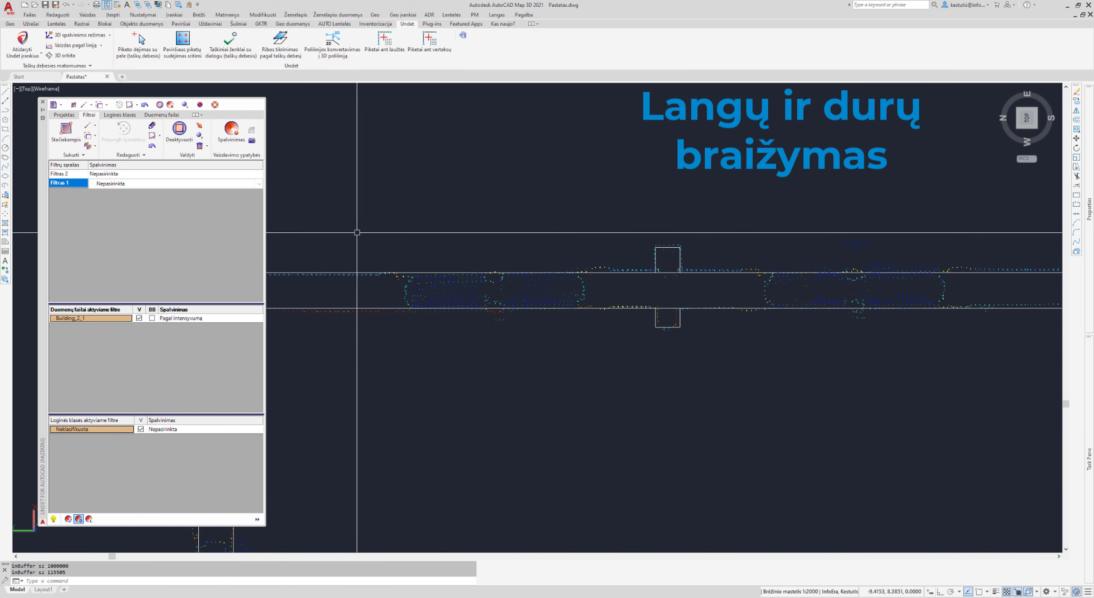
Step: Place a window opening on LANGAI-DURYS with its insertion point, direction and size
click(373, 24)
click(349, 37)
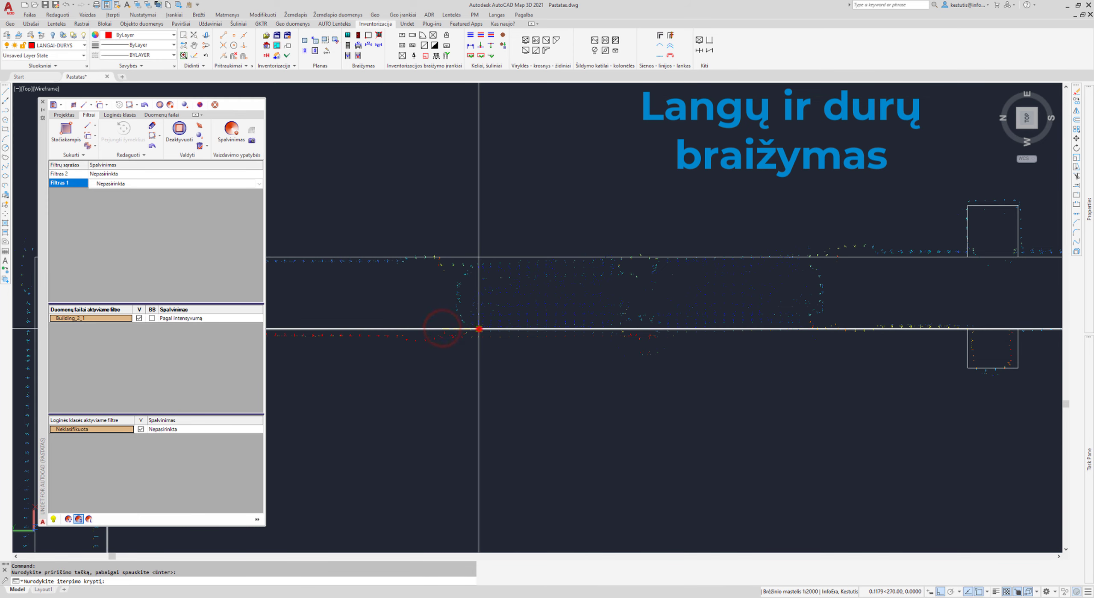
click(480, 328)
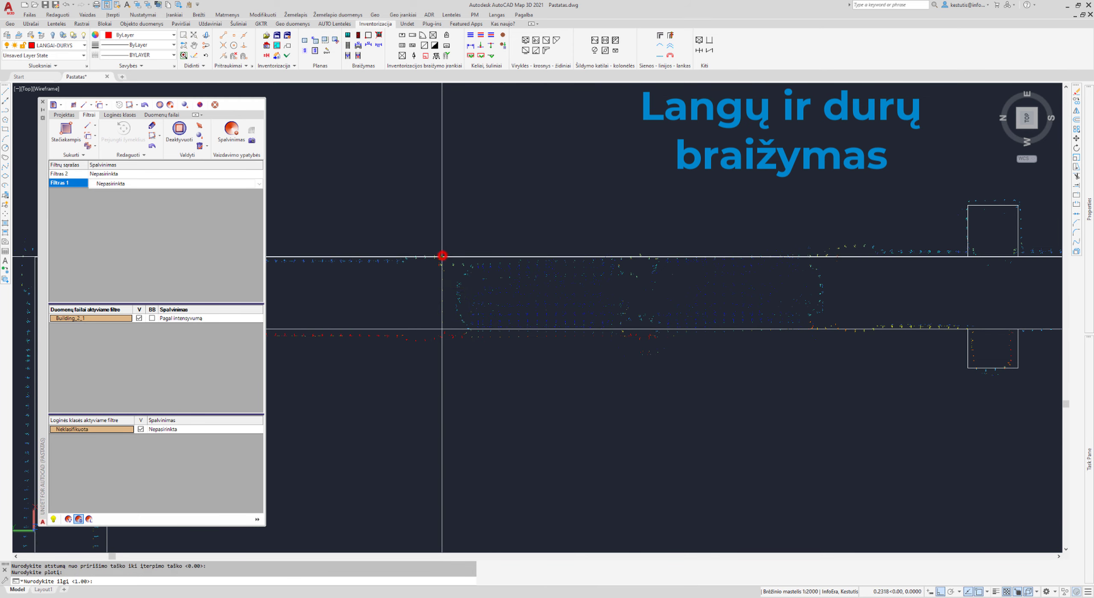
scroll(840, 323, down, 2)
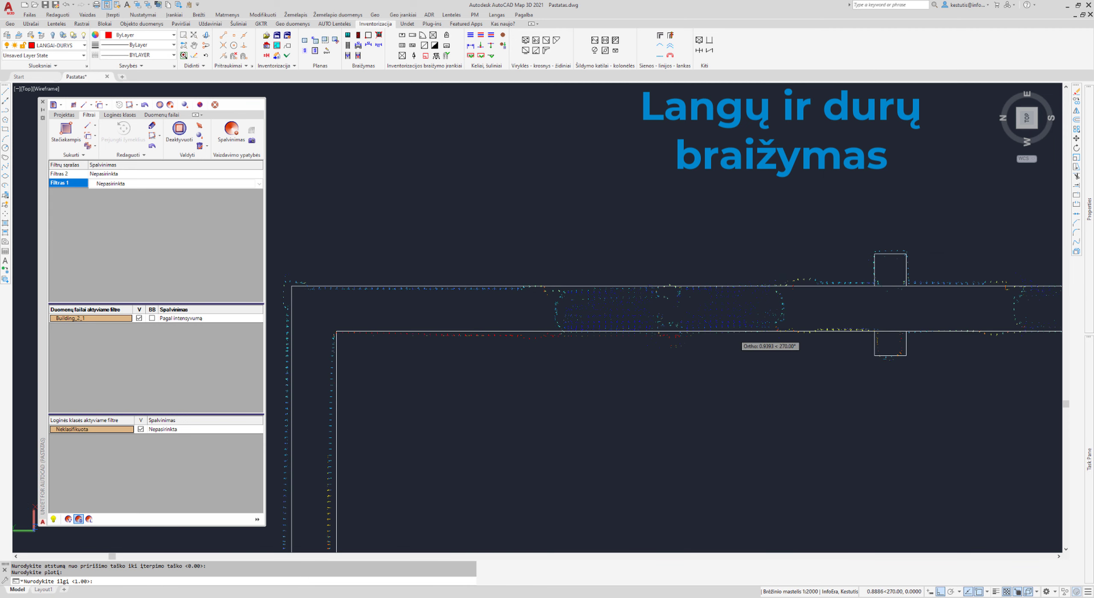
scroll(792, 319, up, 2)
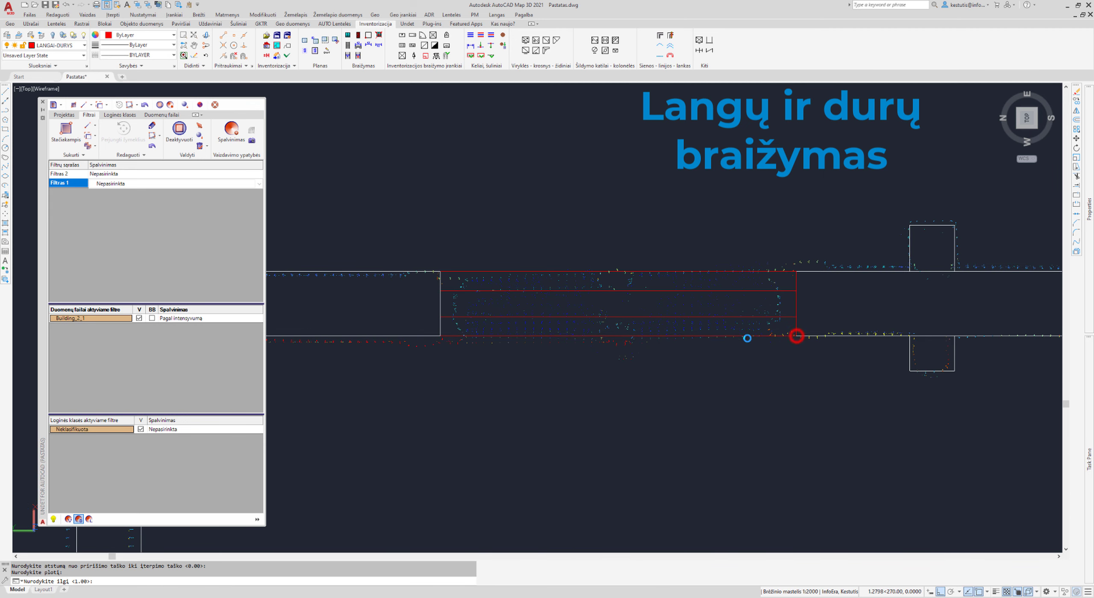
scroll(665, 370, up, 2)
scroll(581, 307, down, 2)
click(560, 309)
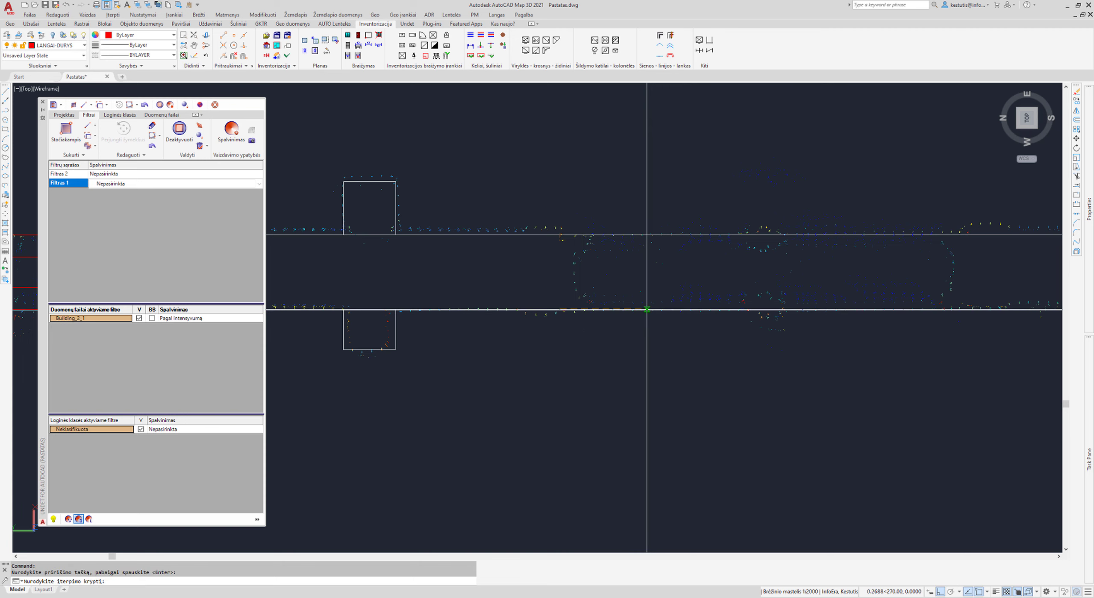
click(966, 314)
click(542, 298)
Step: Adjust the new opening's selection and grips, then clear them
click(705, 353)
scroll(598, 299, down, 1)
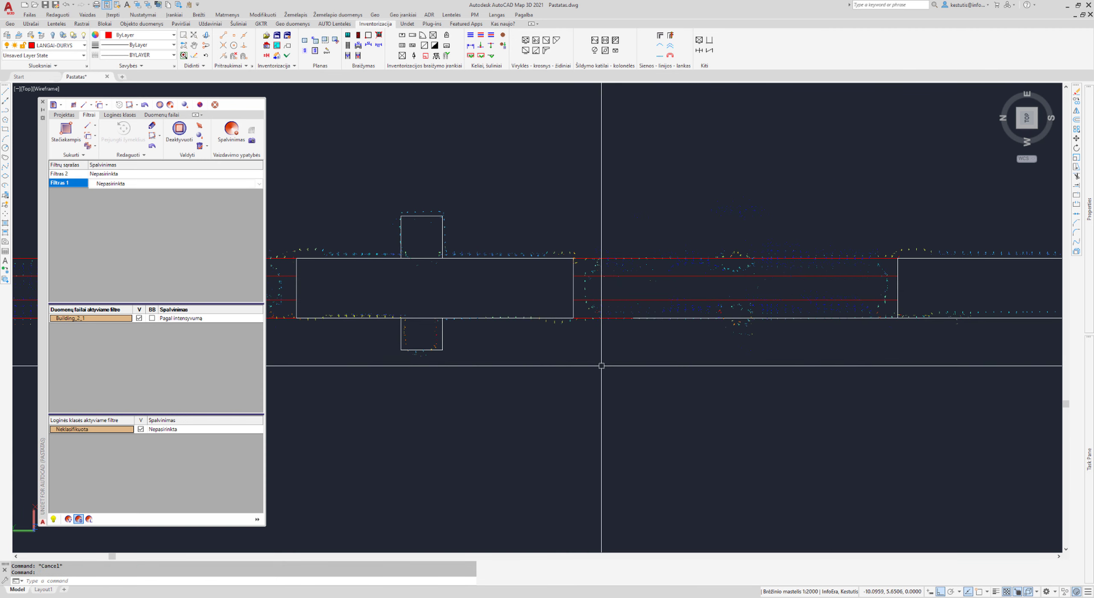
scroll(559, 318, down, 1)
click(826, 318)
key(Escape)
key(Escape)
scroll(773, 325, up, 2)
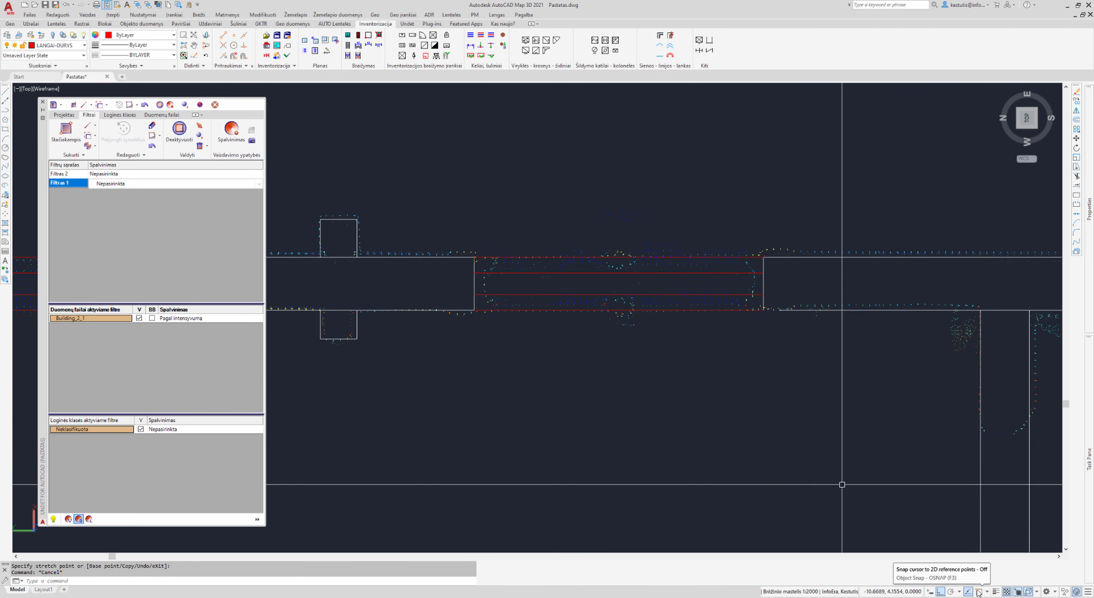
click(767, 306)
scroll(727, 282, down, 2)
scroll(693, 262, up, 2)
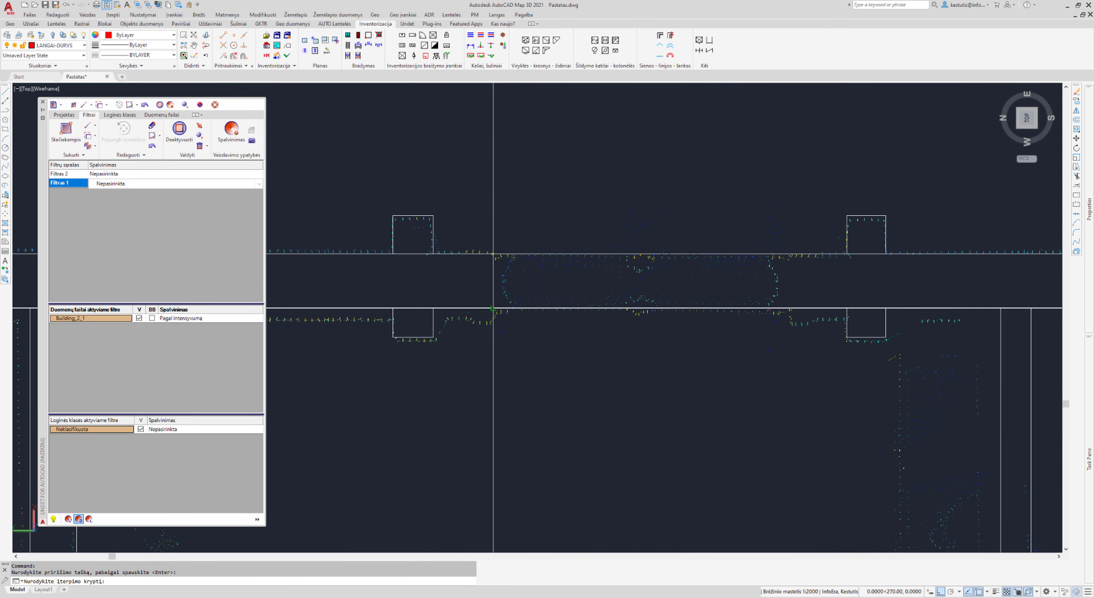
Step: Insert the next opening on the adjacent wall, setting its direction and length
click(789, 305)
middle_drag(499, 309, 575, 275)
click(573, 221)
scroll(574, 221, down, 2)
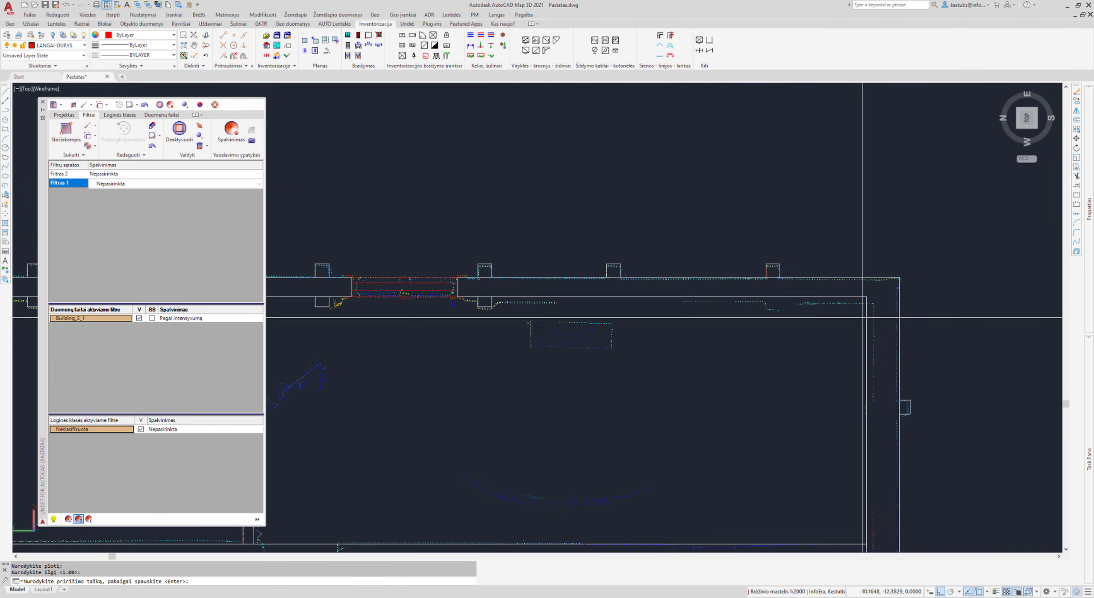
scroll(555, 361, up, 2)
scroll(757, 400, down, 1)
scroll(573, 312, up, 2)
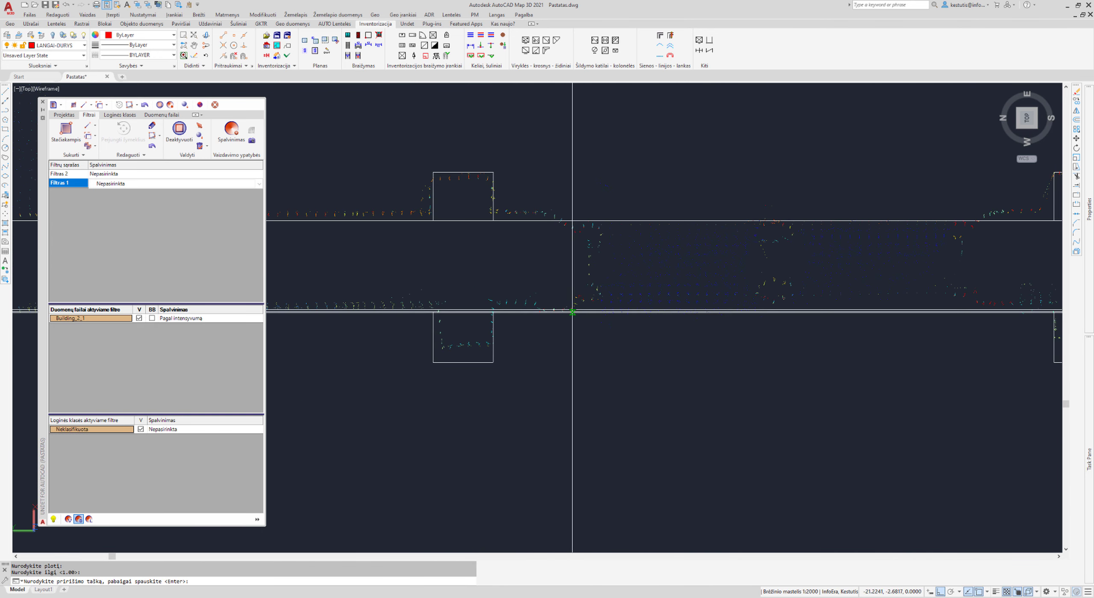
click(583, 248)
scroll(582, 247, down, 2)
scroll(464, 342, up, 2)
scroll(449, 382, up, 1)
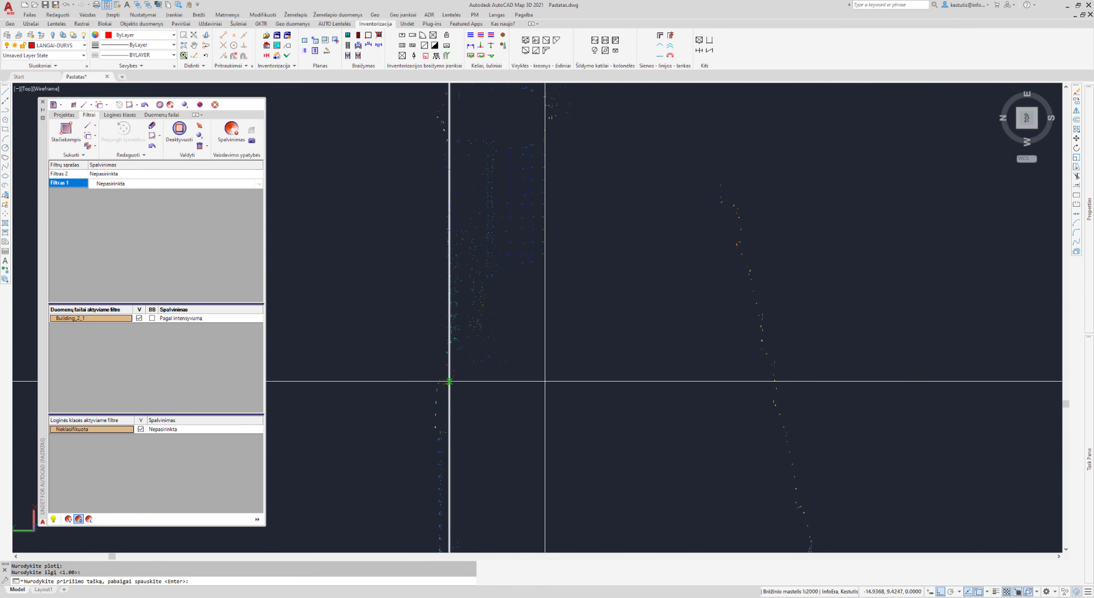
Step: Set the last opening's width, finish inserting openings and save the drawing
click(449, 379)
scroll(449, 378, down, 2)
scroll(459, 442, up, 2)
scroll(445, 470, up, 1)
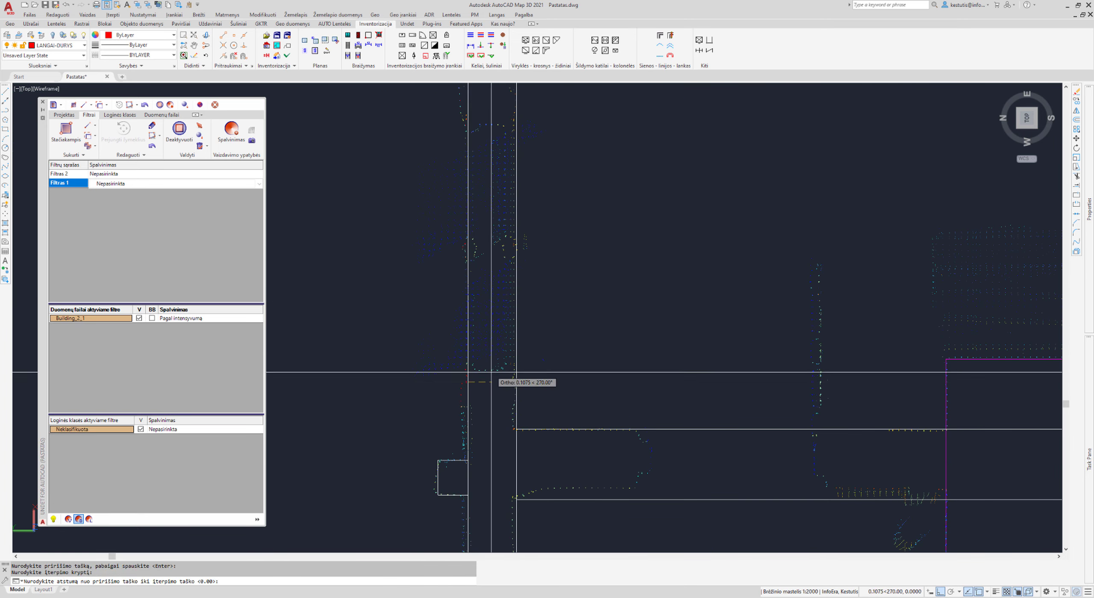
scroll(440, 277, up, 1)
key(Return)
scroll(461, 285, down, 3)
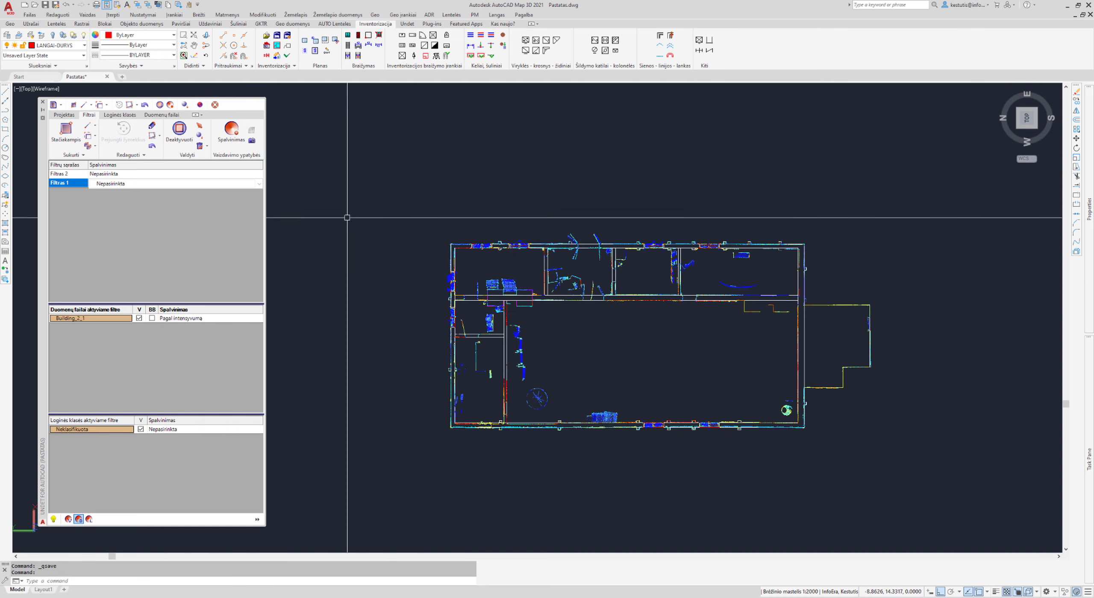
click(82, 177)
Step: Activate Filtras 2 and zoom in on its cropped point-cloud block by the upper wall
click(99, 174)
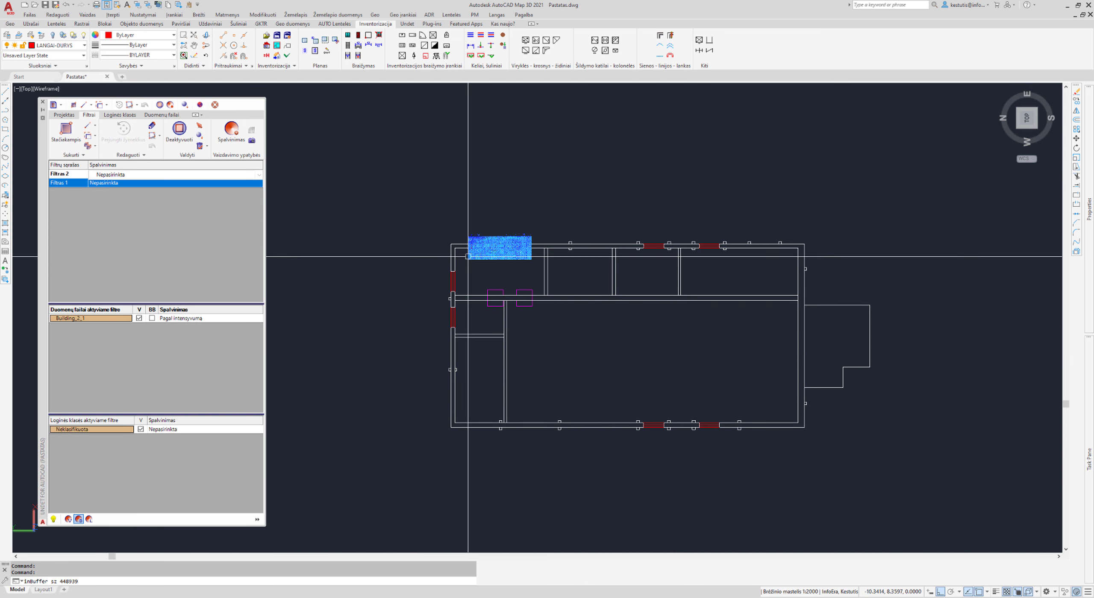
scroll(468, 257, up, 2)
scroll(465, 256, up, 3)
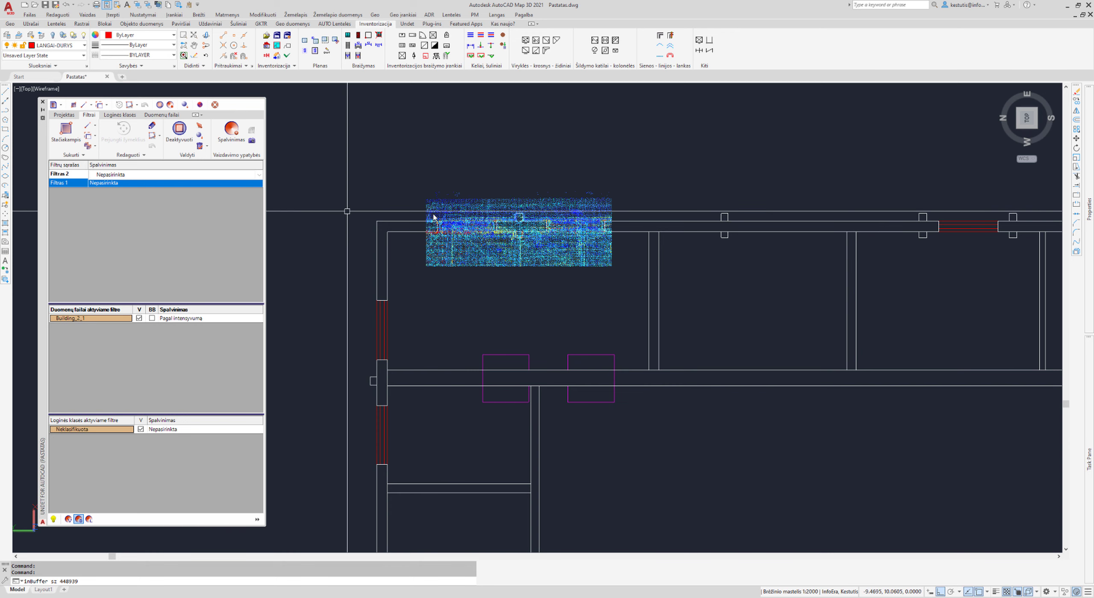
scroll(540, 292, down, 2)
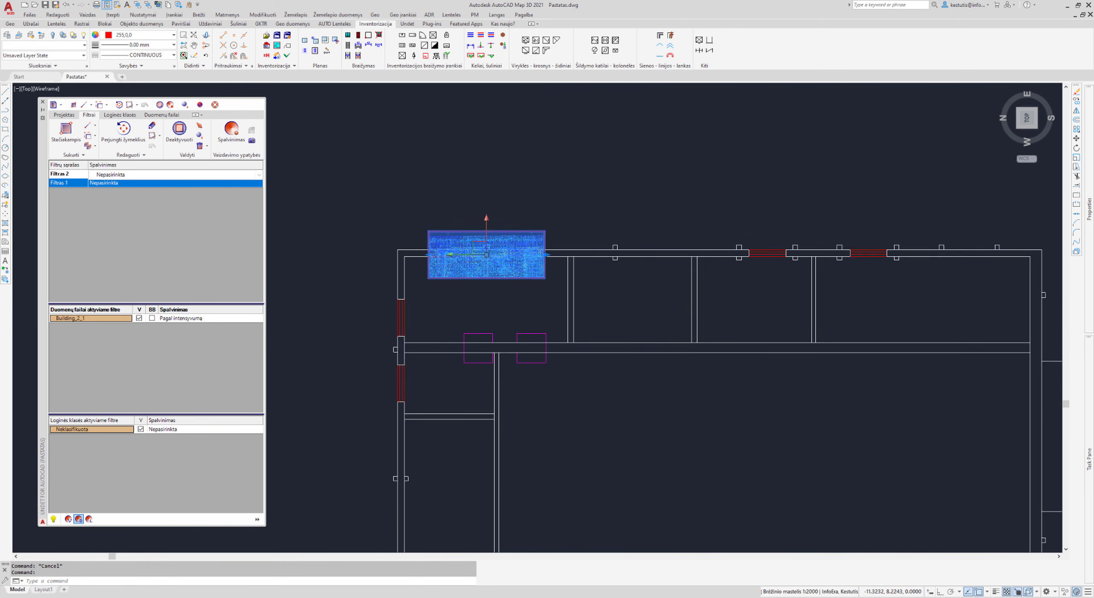
scroll(584, 298, down, 2)
scroll(416, 270, up, 1)
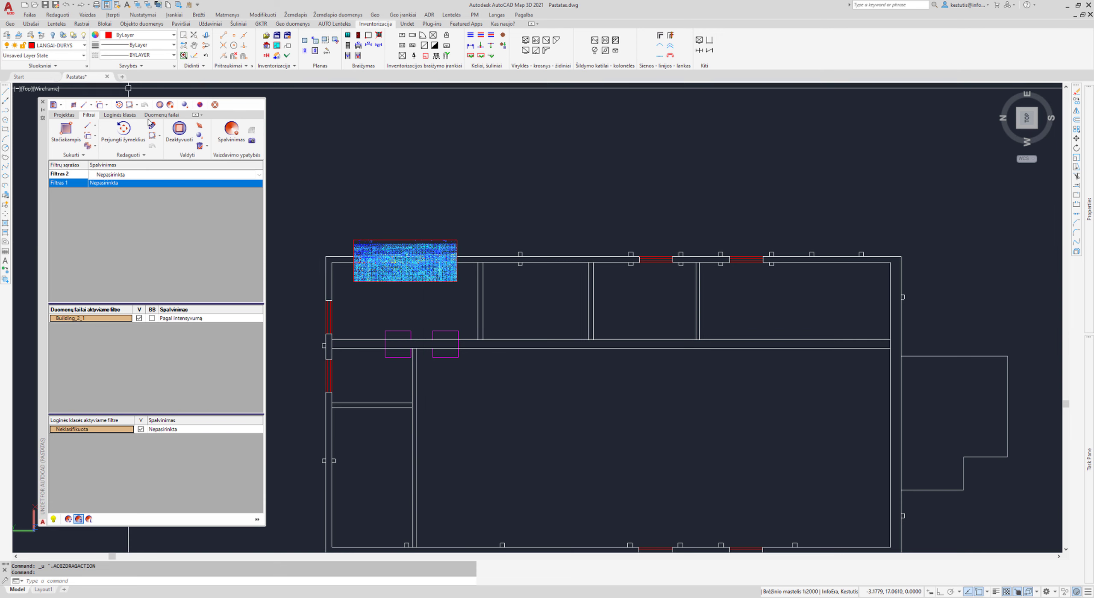
scroll(445, 272, up, 2)
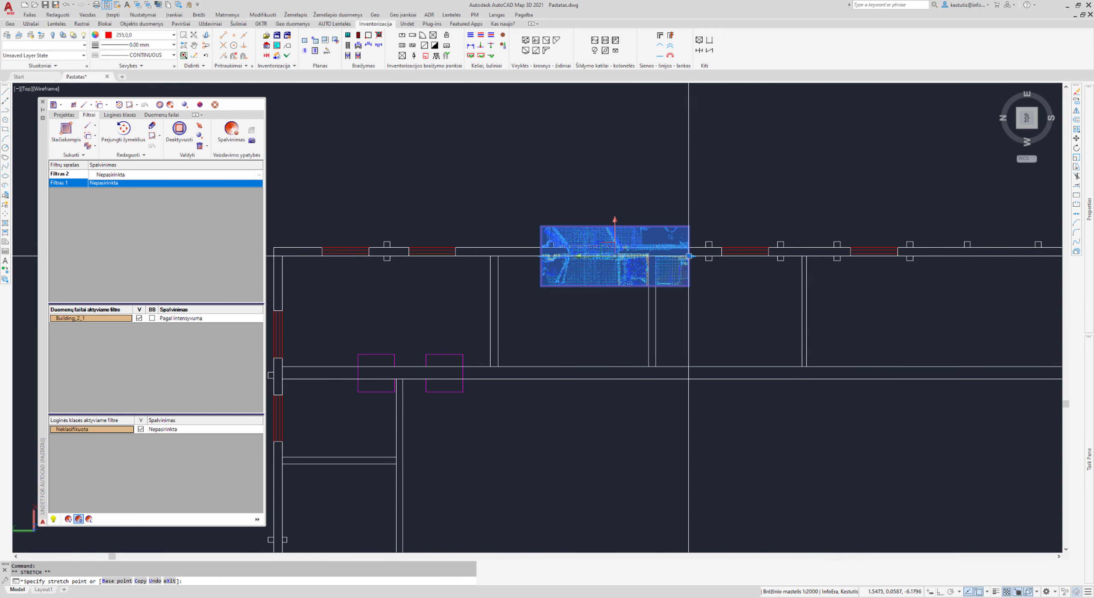
Step: Orbit around the cropped cloud and reload its display to see the doorway and window frame
scroll(579, 287, down, 3)
shift+middle_drag(579, 287, 717, 347)
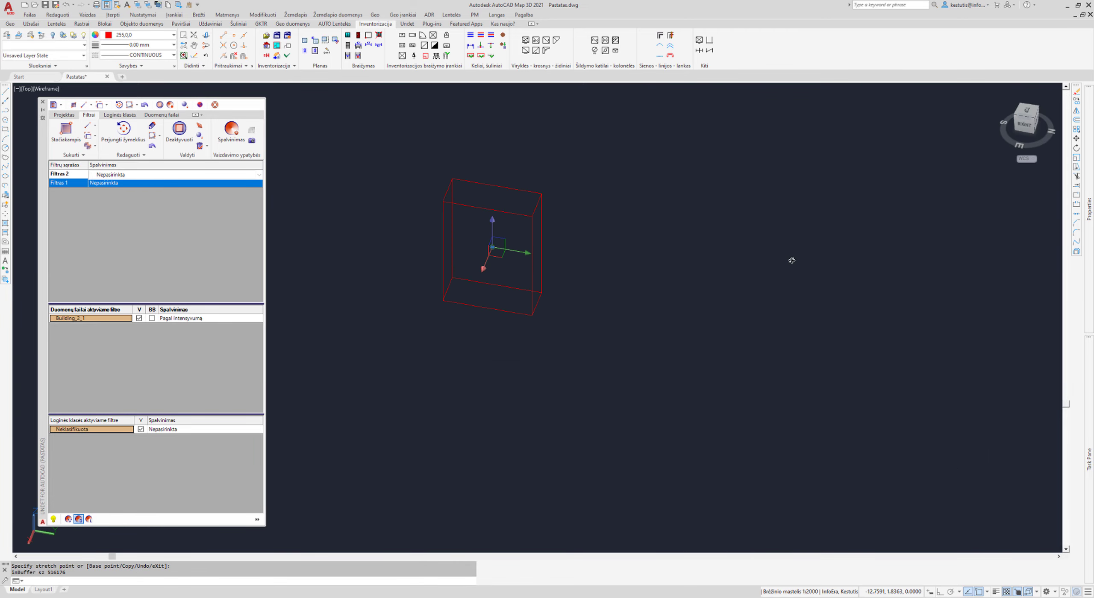
mouse_move(792, 260)
shift+middle_down()
mouse_move(526, 265)
mouse_move(616, 238)
mouse_move(681, 244)
mouse_move(681, 276)
mouse_move(470, 272)
mouse_move(585, 293)
mouse_move(556, 273)
shift+middle_up()
key(Escape)
scroll(491, 278, up, 2)
scroll(491, 278, up, 2)
scroll(556, 274, down, 2)
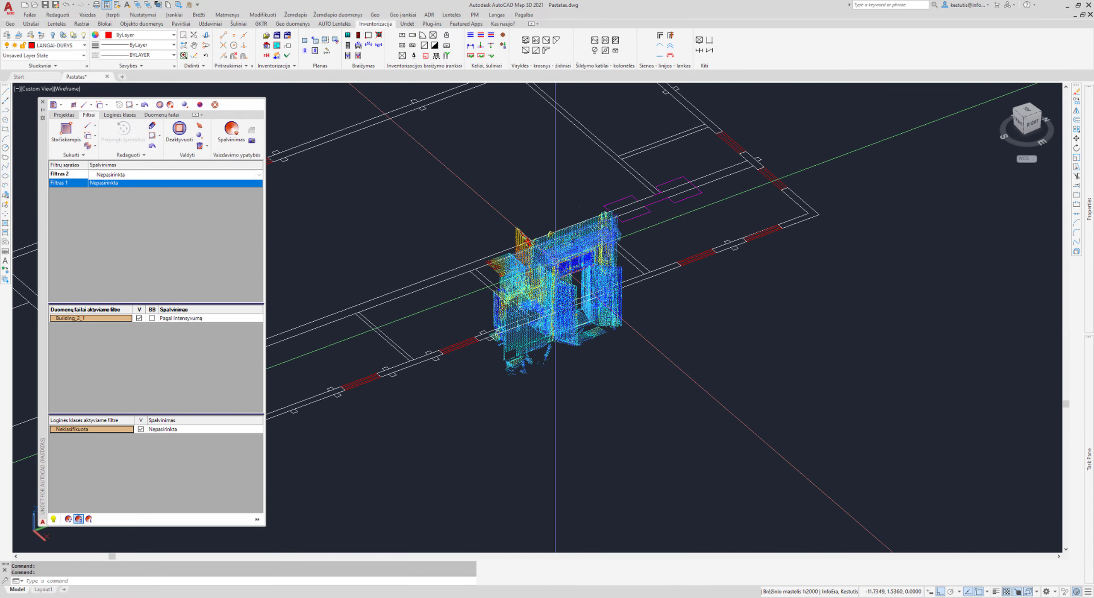
click(53, 519)
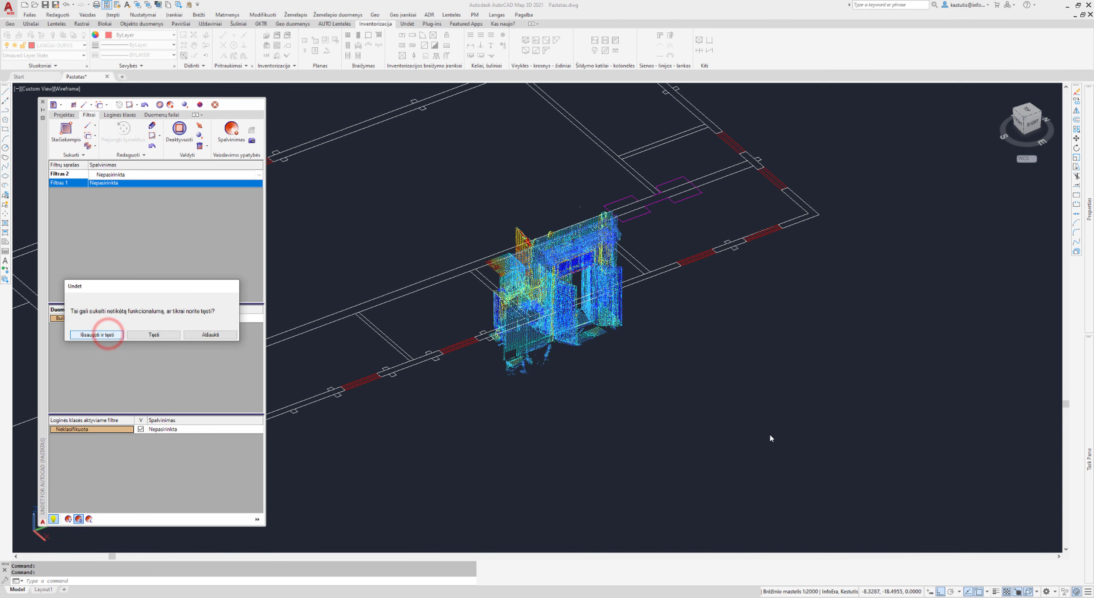
mouse_move(769, 434)
shift+middle_down()
mouse_move(483, 293)
mouse_move(601, 313)
mouse_move(606, 341)
shift+middle_up()
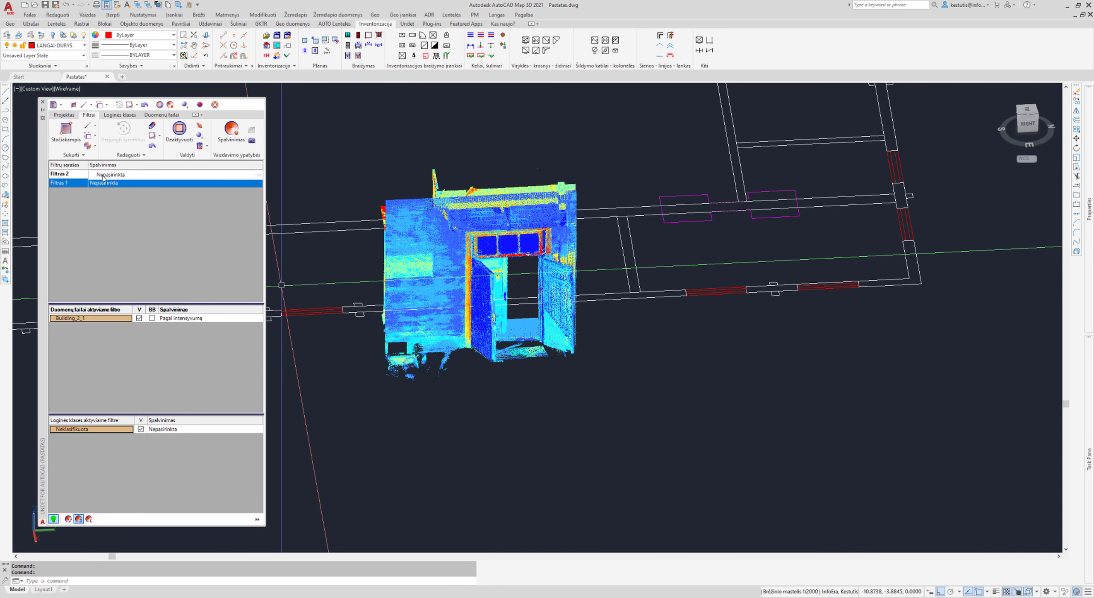
Step: Deactivate the current filter and reactivate Filtras 1 to show the horizontal slice
right_click(74, 176)
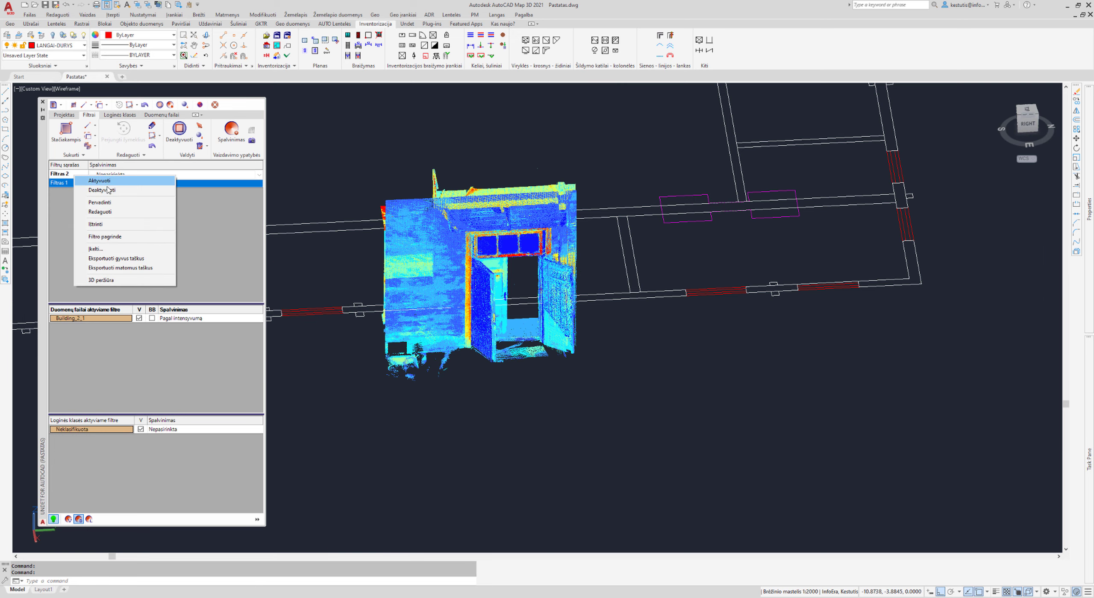
click(102, 190)
right_click(54, 180)
click(68, 181)
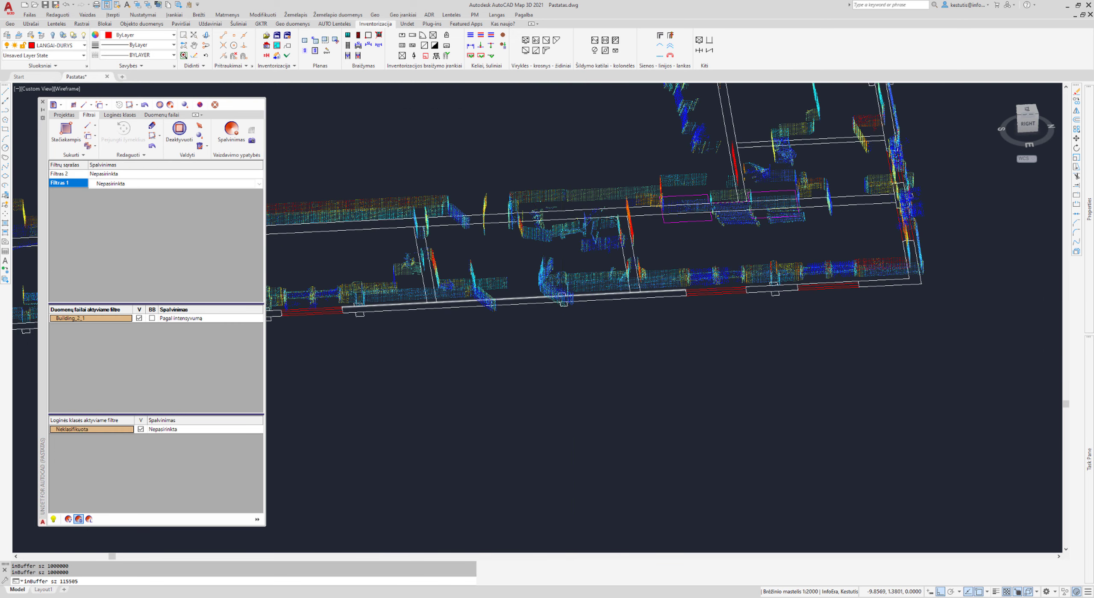
Step: Snap to the ViewCube's Top view and zoom to the wall section with the doorway
shift+middle_drag(470, 299, 493, 251)
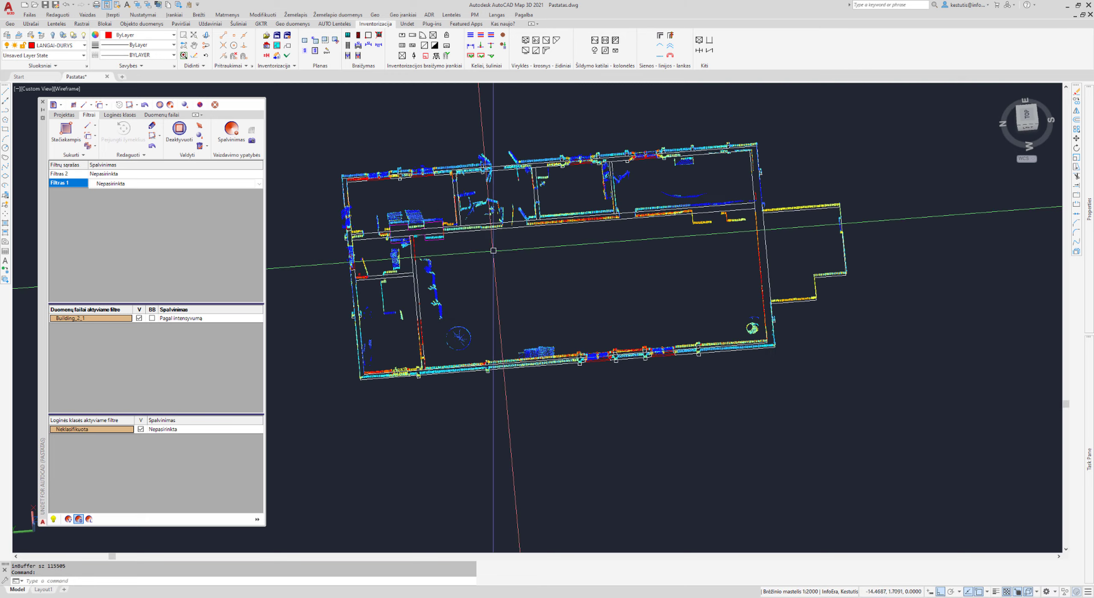
click(1027, 116)
scroll(1027, 117, up, 5)
click(1003, 121)
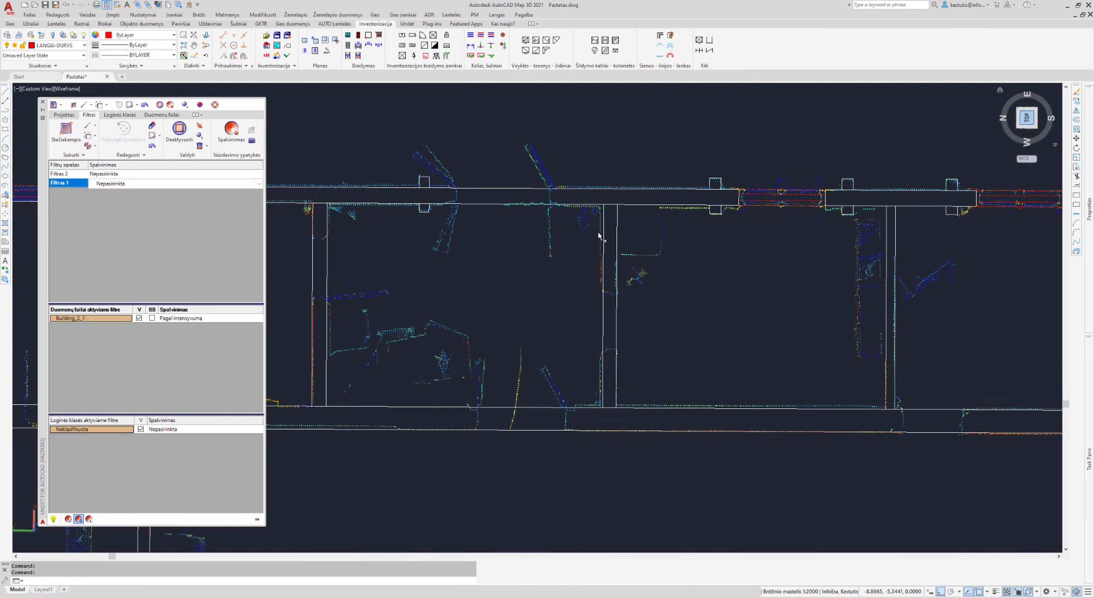
scroll(459, 237, up, 5)
scroll(403, 246, up, 3)
scroll(488, 240, up, 2)
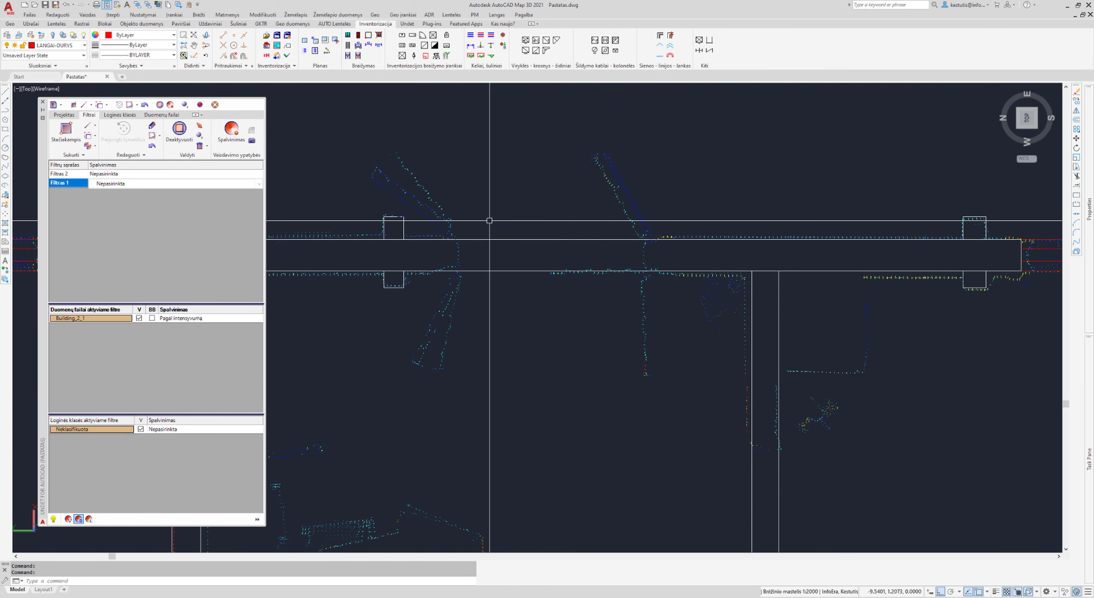
scroll(488, 239, up, 2)
middle_drag(504, 190, 460, 220)
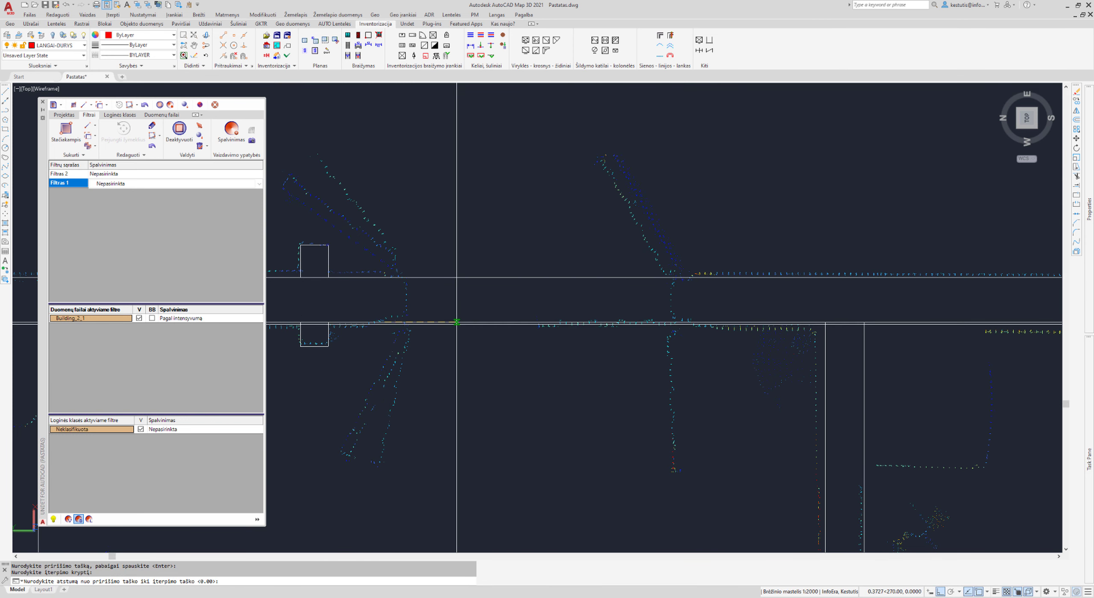
Step: Confirm the opening's length and end the opening insertion
click(694, 278)
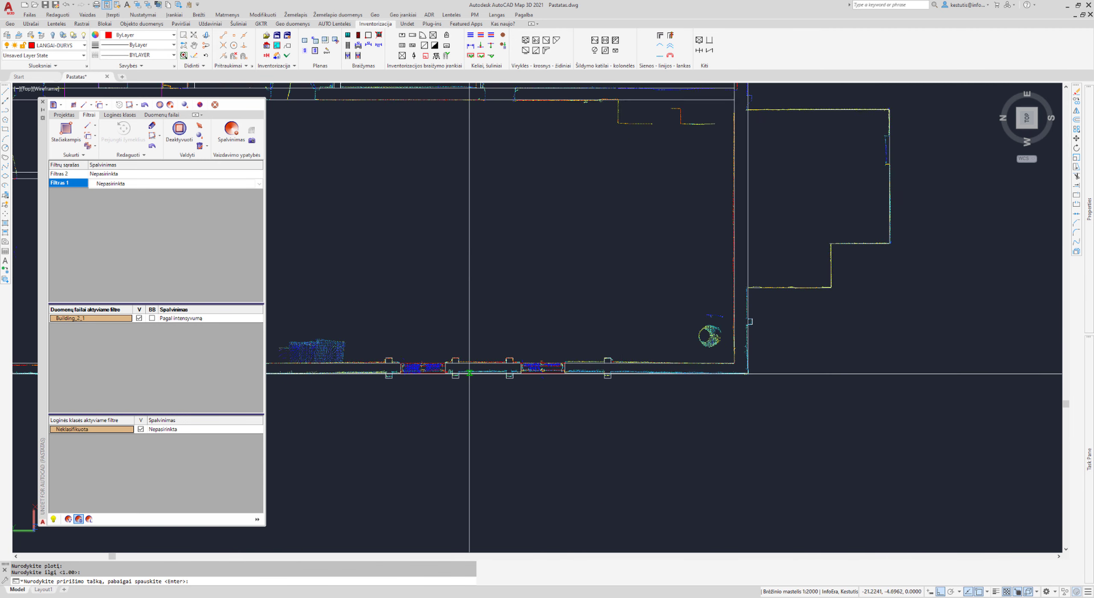
key(Return)
scroll(582, 363, down, 3)
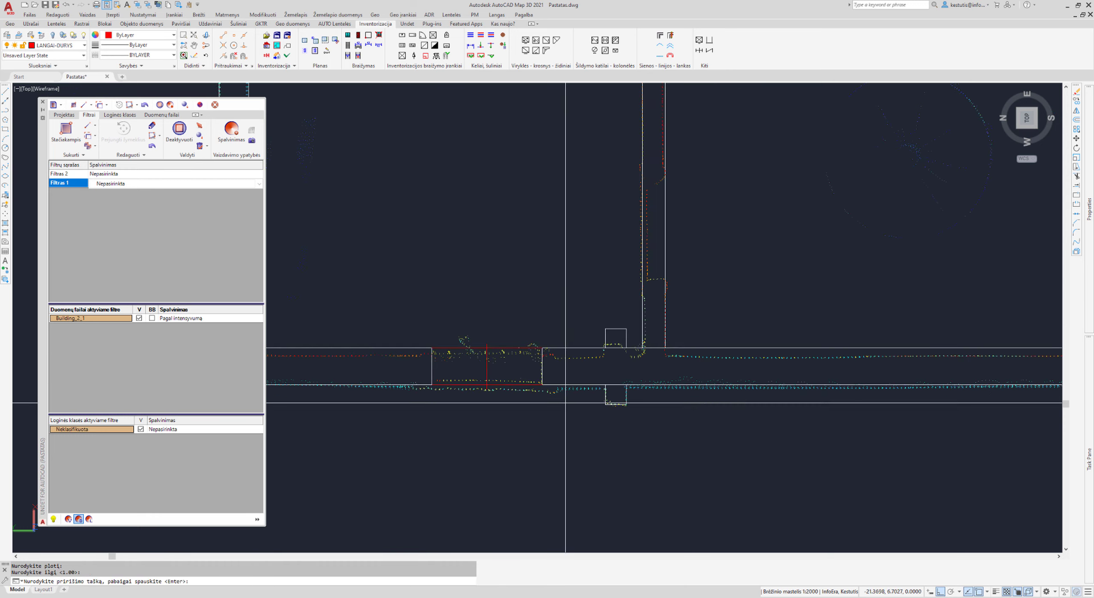
scroll(573, 370, down, 4)
scroll(569, 372, up, 4)
scroll(594, 354, up, 5)
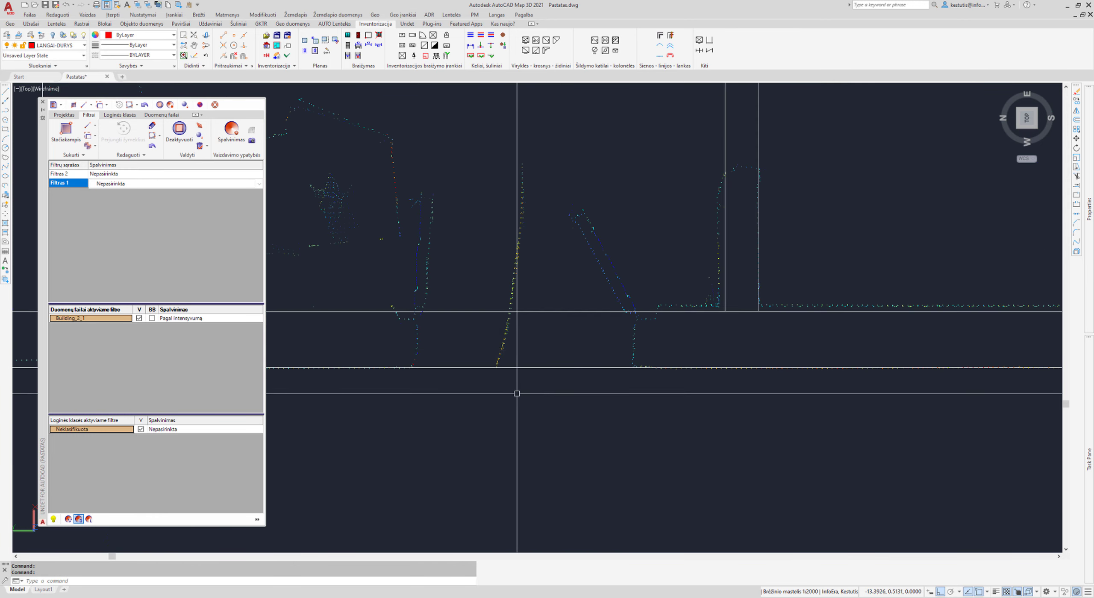
Step: Set the next opening's insertion point on the upper-left wall
click(414, 311)
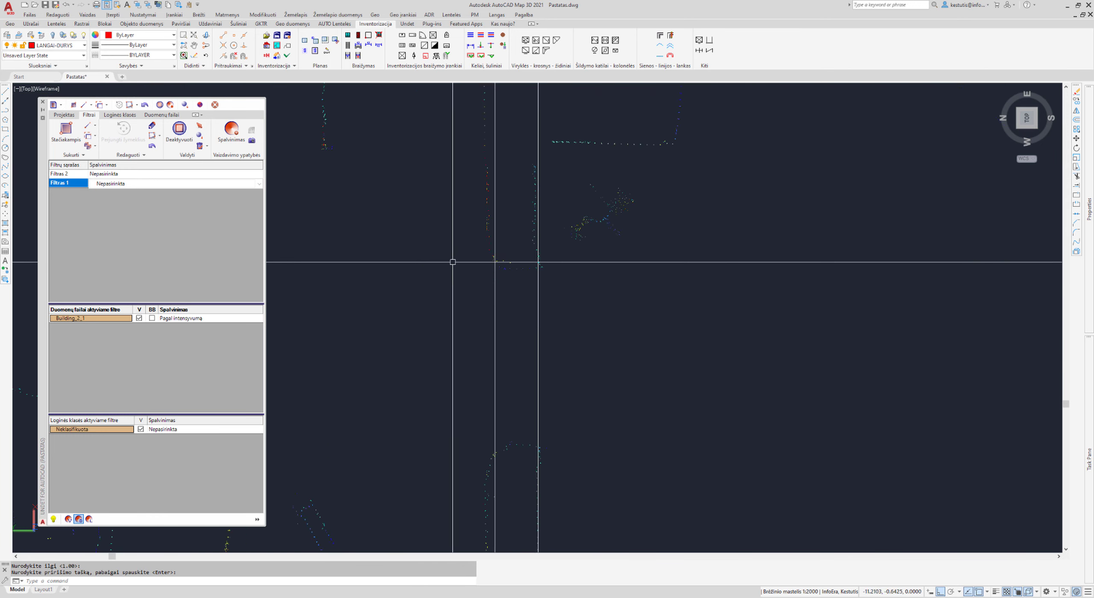
scroll(452, 261, down, 3)
scroll(500, 281, down, 3)
scroll(552, 305, up, 6)
scroll(552, 305, down, 4)
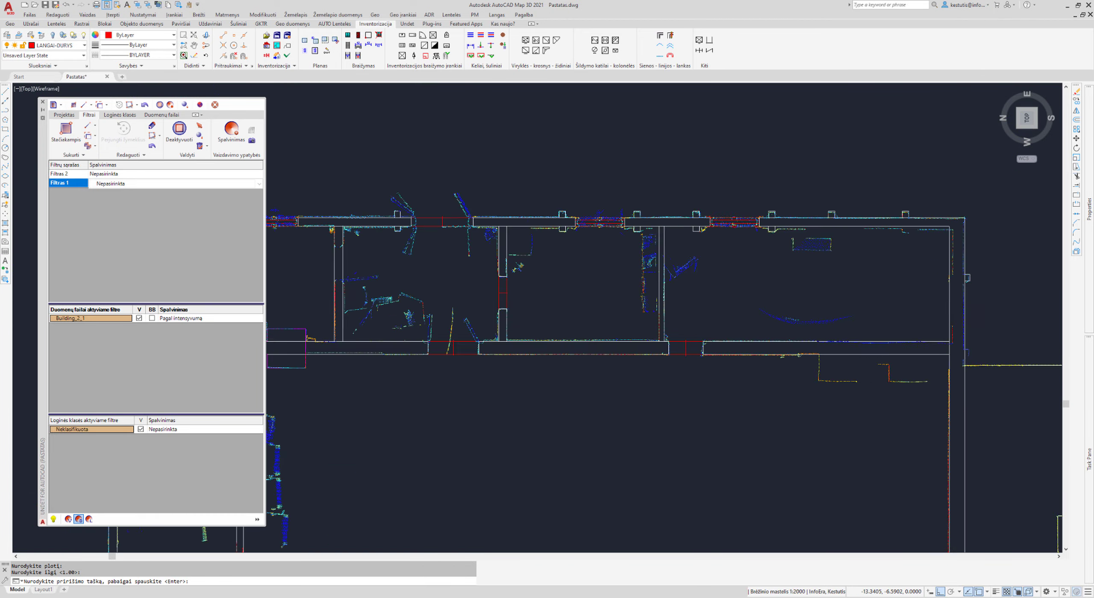
scroll(487, 317, up, 4)
scroll(520, 371, down, 2)
scroll(585, 420, down, 2)
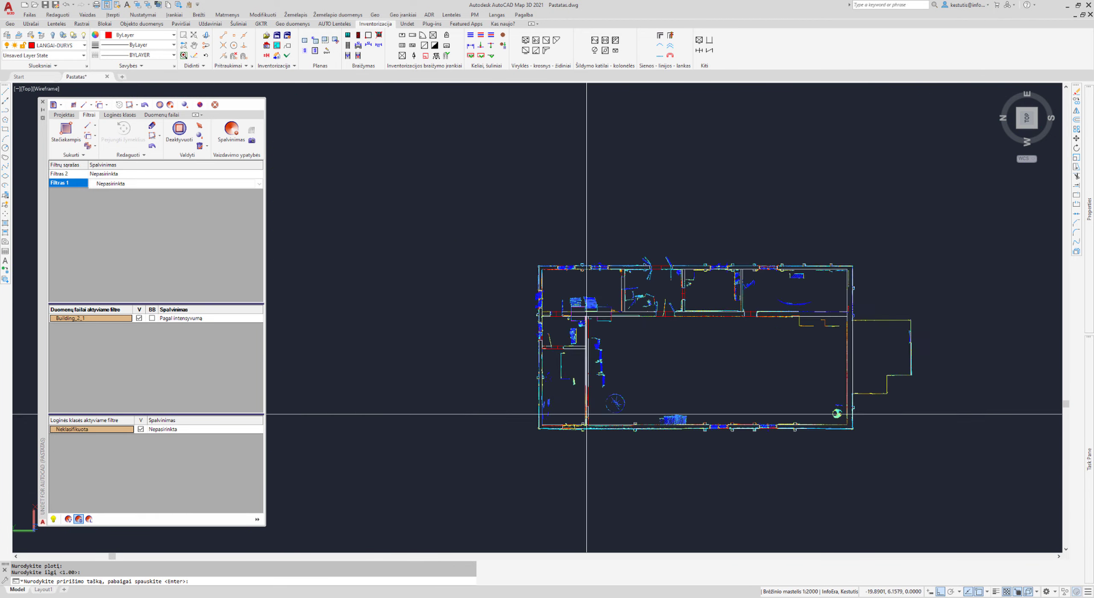
scroll(569, 325, up, 3)
scroll(494, 398, up, 2)
scroll(495, 398, down, 3)
Step: Finish the opening, select Filtras 2, and orbit into a 3D view of the cloud
key(Return)
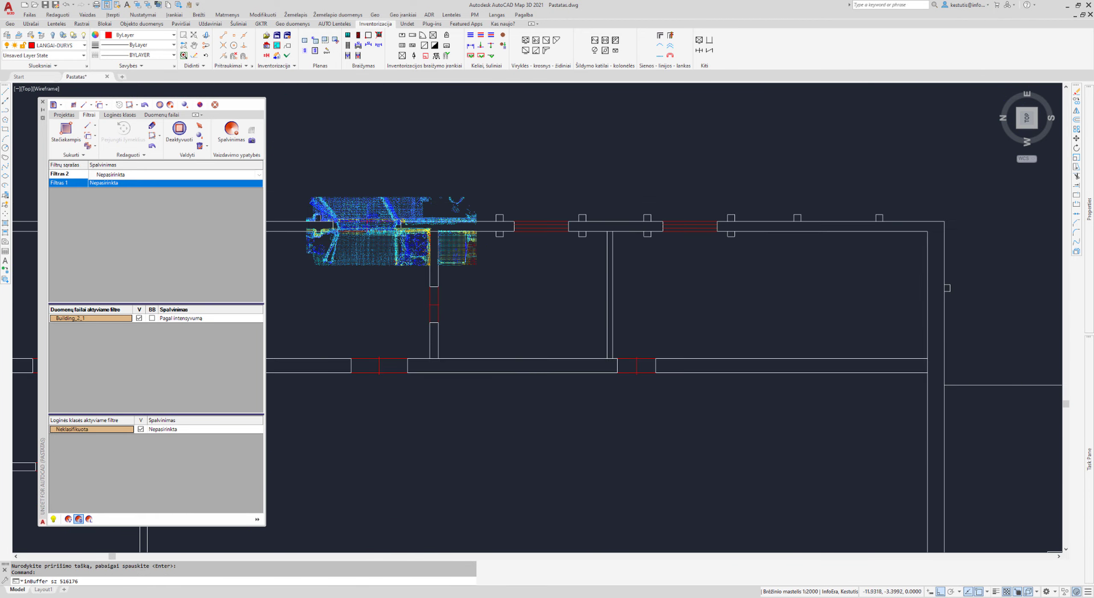
click(179, 136)
click(102, 173)
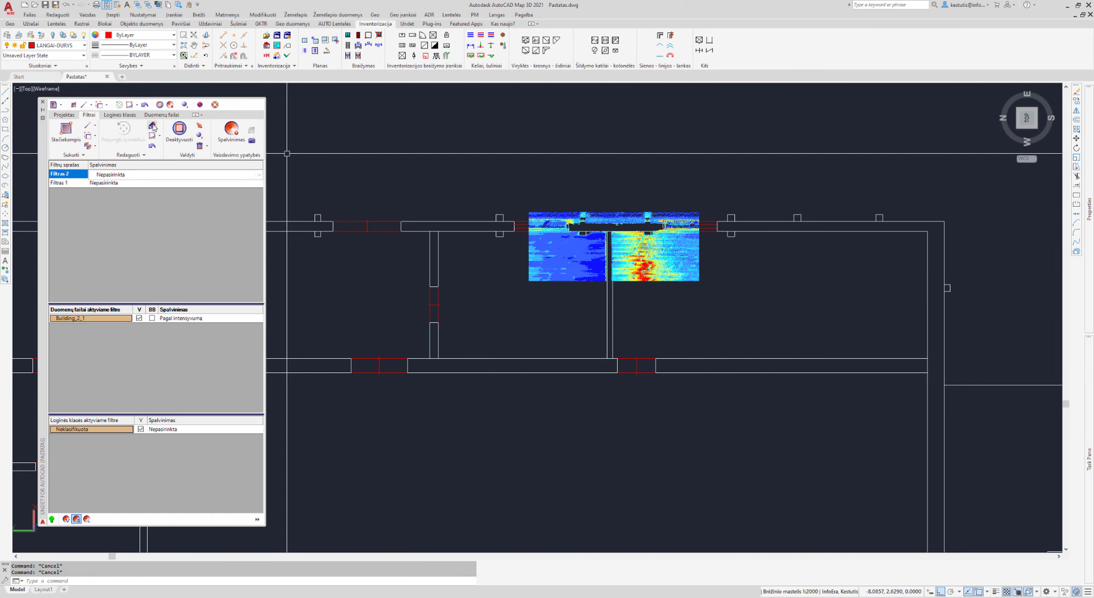
key(Escape)
shift+middle_drag(560, 306, 394, 409)
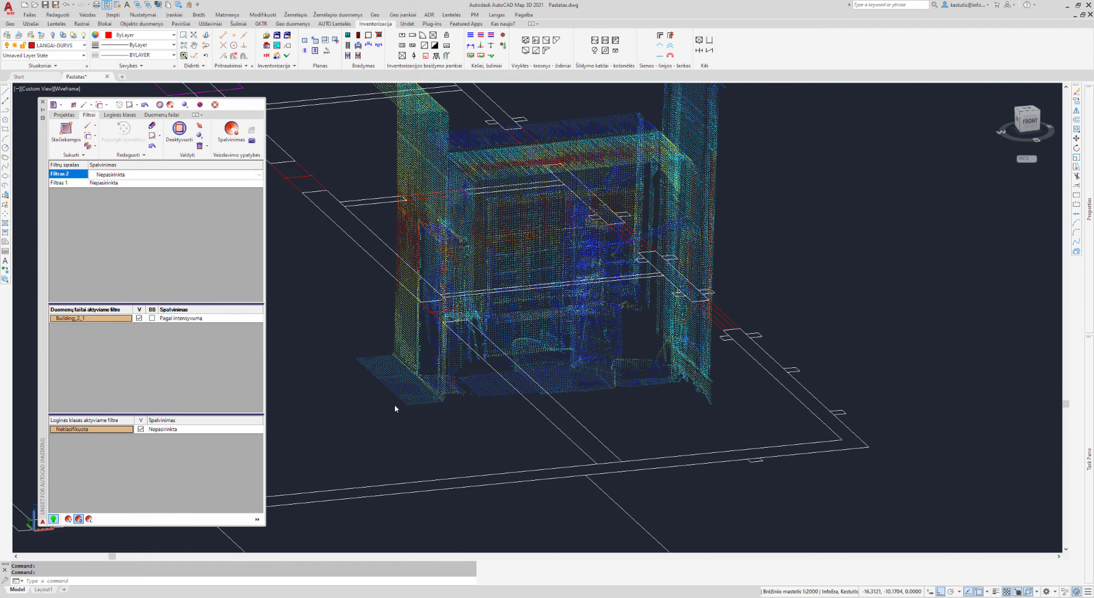
mouse_move(394, 406)
shift+middle_down()
mouse_move(505, 407)
mouse_move(531, 270)
mouse_move(482, 409)
mouse_move(569, 480)
mouse_move(568, 295)
shift+middle_up()
click(482, 408)
key(Escape)
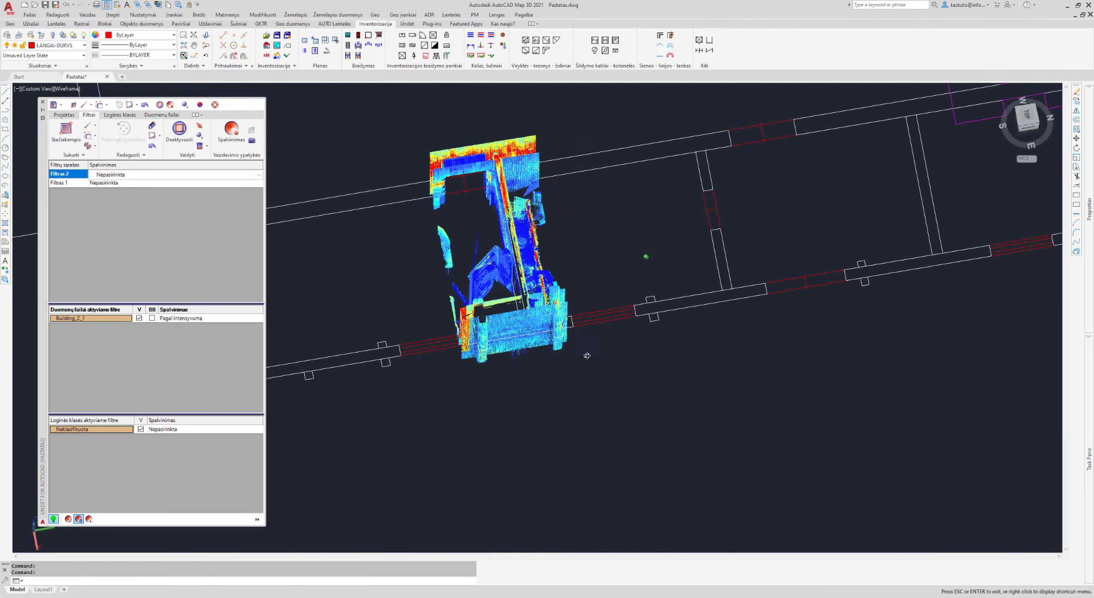
Step: Set Filtras 2 colouring to Pagal intensyvumą (by intensity) and view it obliquely
scroll(569, 294, up, 2)
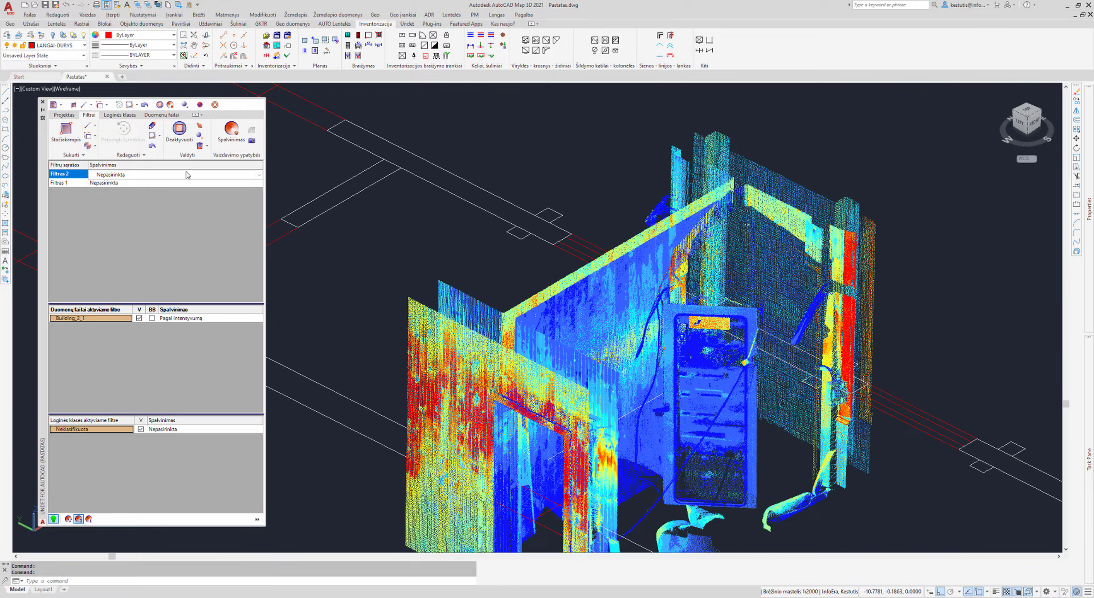
click(69, 520)
scroll(569, 295, down, 3)
mouse_move(787, 466)
shift+middle_down()
mouse_move(458, 311)
mouse_move(363, 422)
shift+middle_up()
click(259, 175)
click(118, 193)
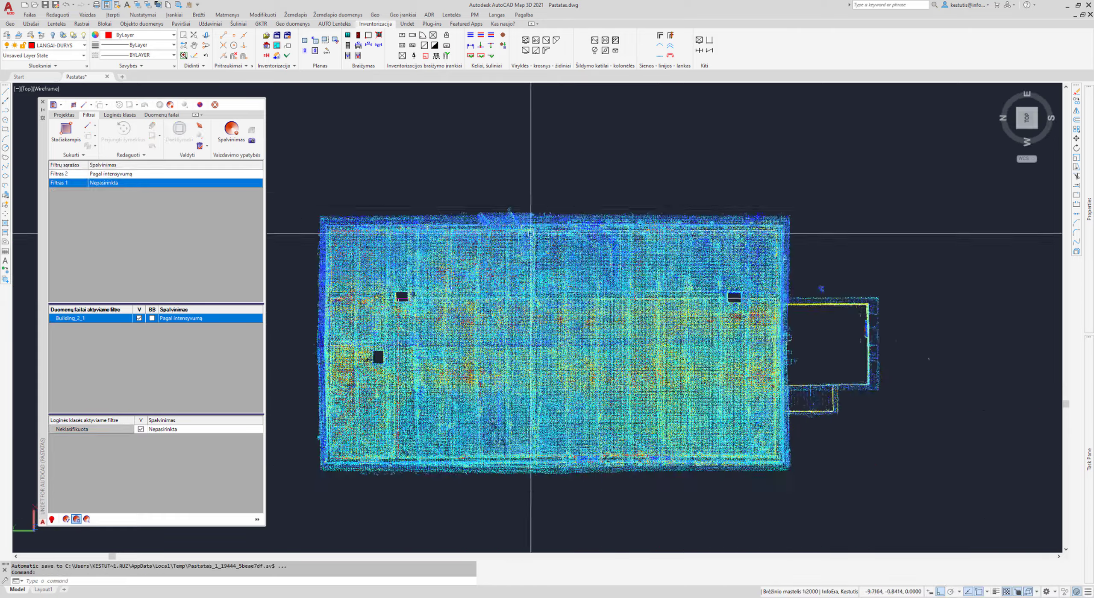
shift+middle_drag(531, 234, 555, 299)
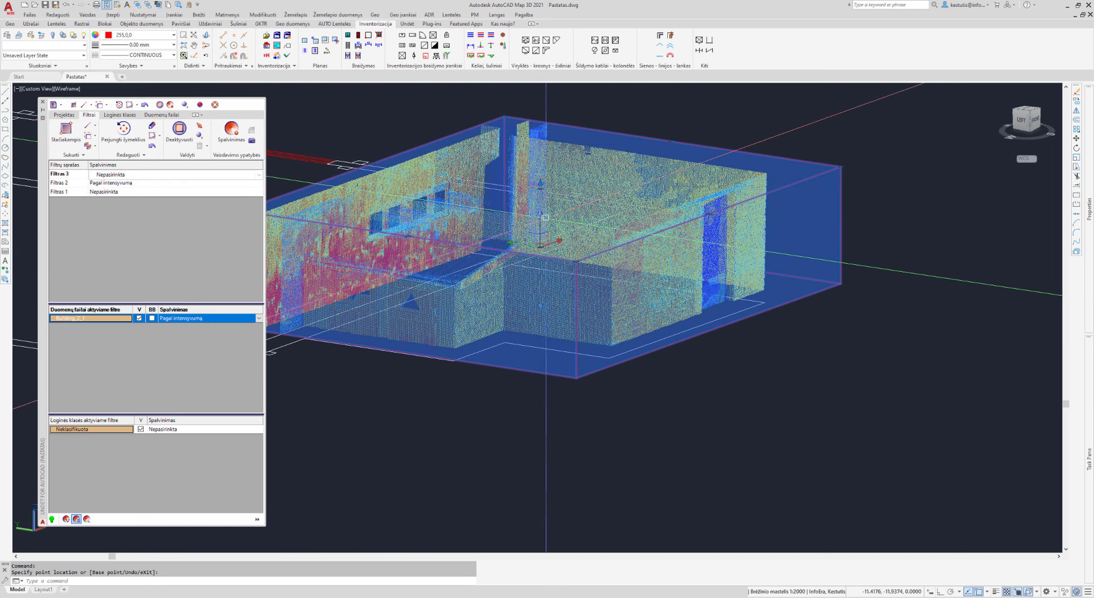
Step: Orbit back and switch to a flat PLAN view of the annex wall corner
shift+middle_drag(547, 390, 587, 285)
scroll(587, 285, up, 5)
text(plan)
key(Return)
key(Return)
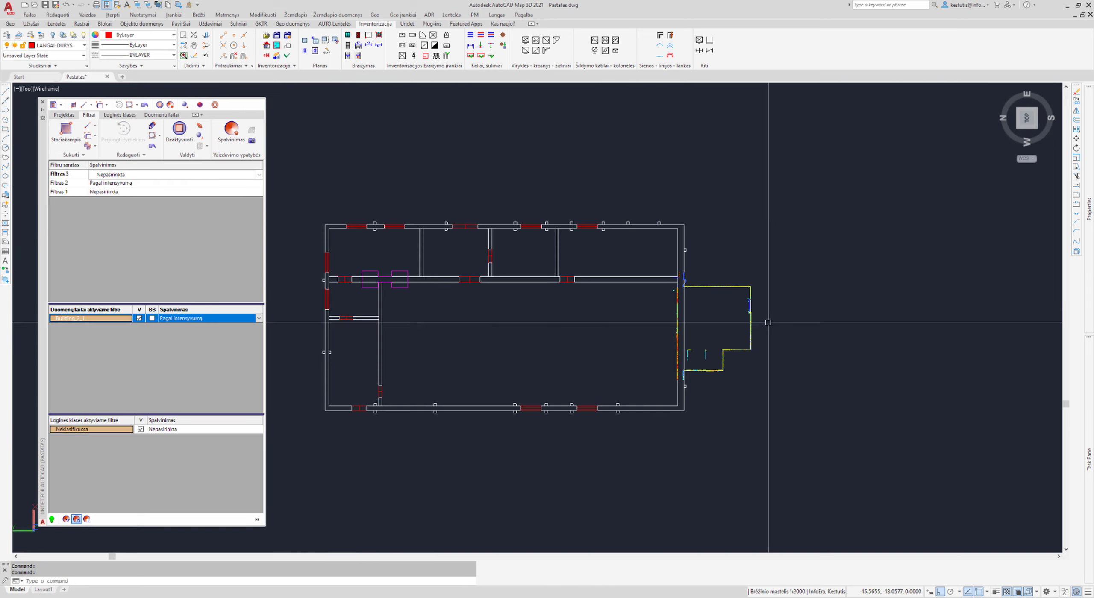
Step: Offset the wall line and place an opening in the annex's bottom wall
scroll(716, 242, up, 5)
text(o)
key(Return)
scroll(609, 396, up, 4)
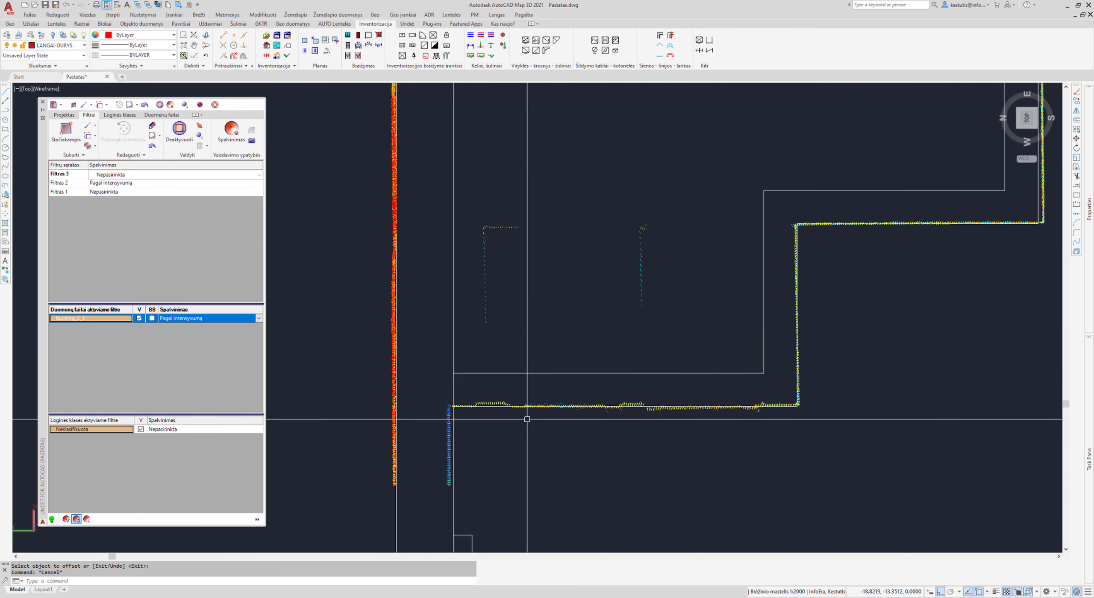
scroll(525, 418, up, 3)
scroll(515, 442, down, 2)
scroll(546, 405, up, 2)
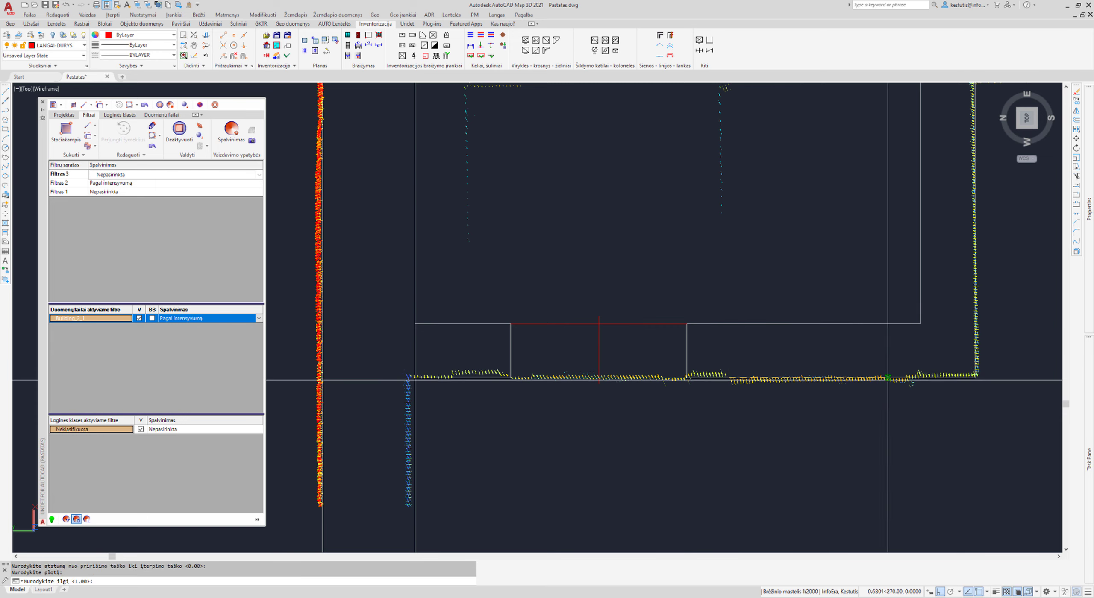
key(Return)
key(Return)
key(Return)
key(Return)
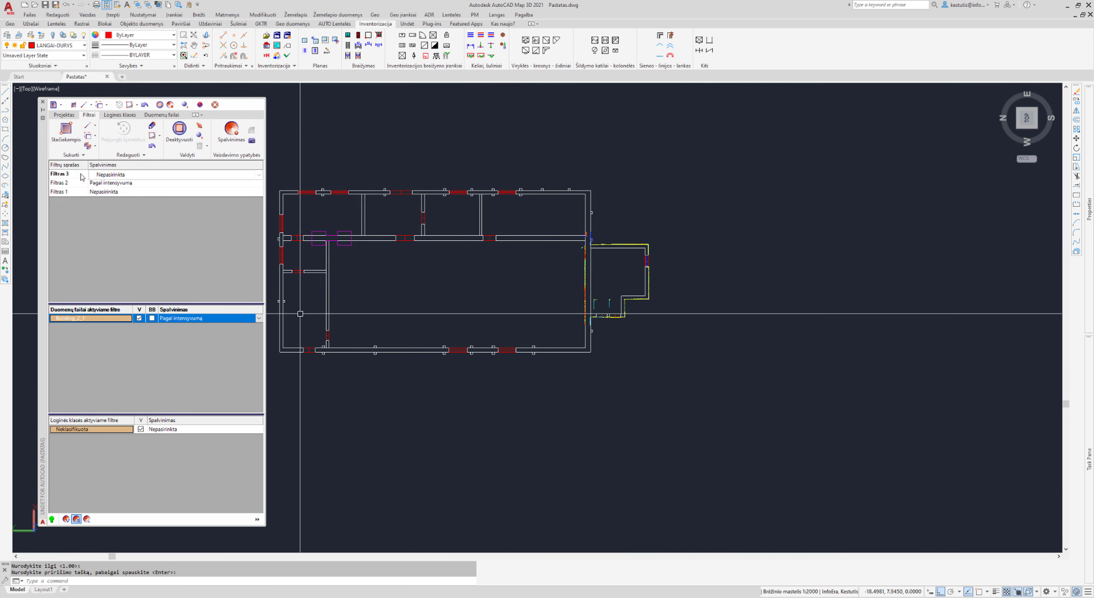
Step: Undo the stray action and hide the Building_2_1 point cloud, leaving only the traced lines
key(ctrl+z)
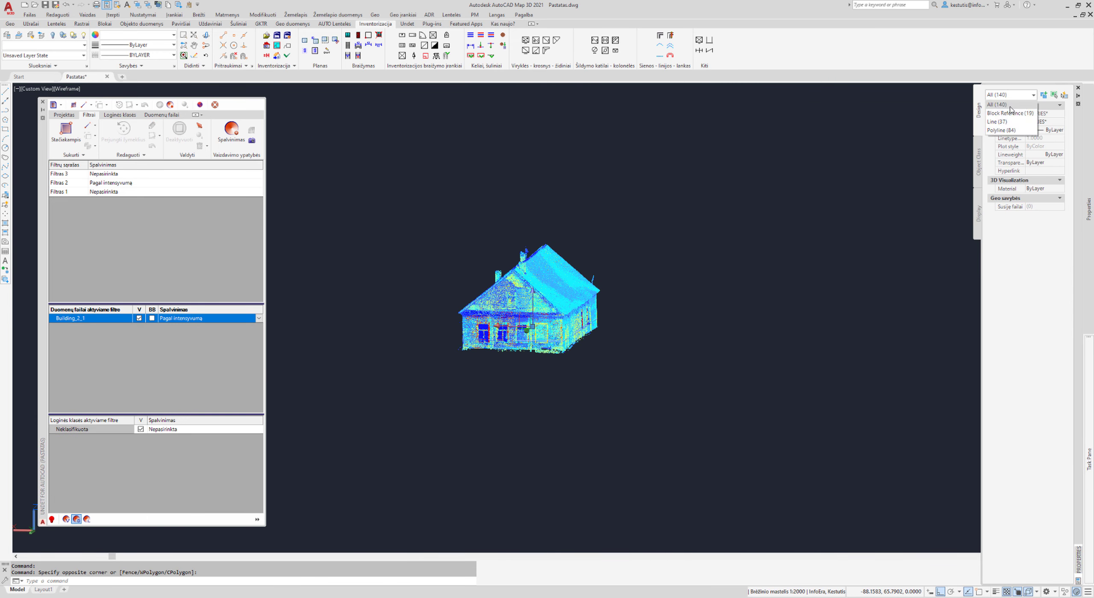
text(0)
key(Return)
click(139, 319)
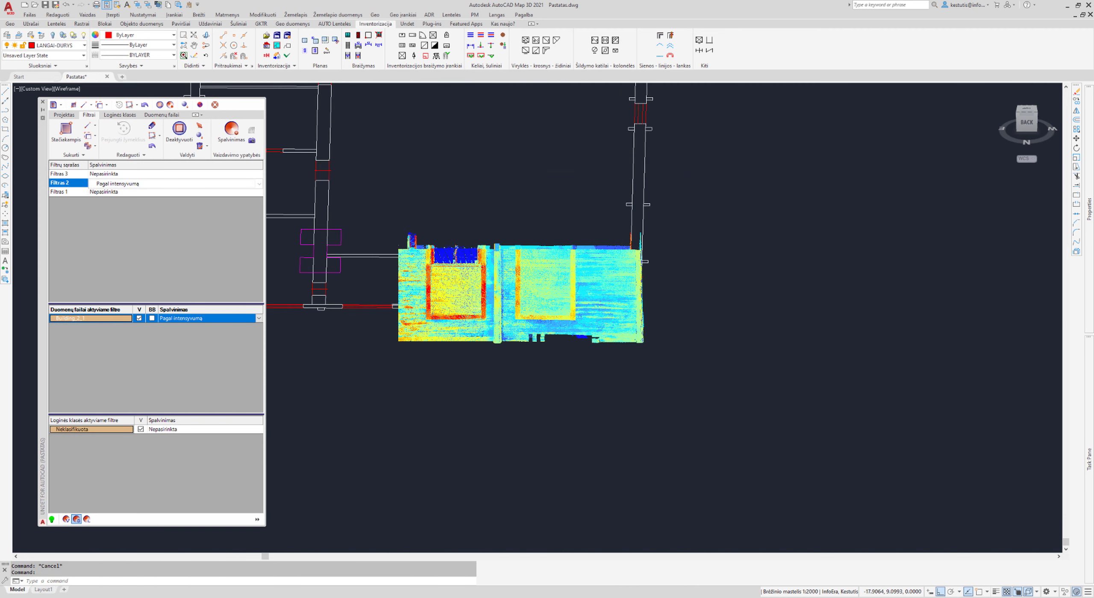
key(Escape)
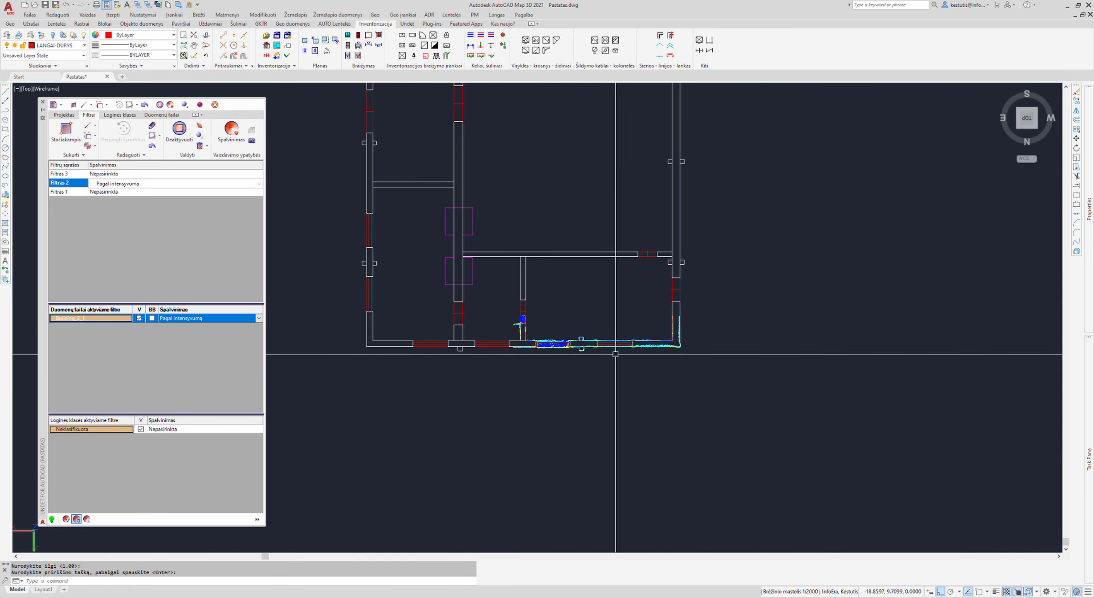
click(139, 318)
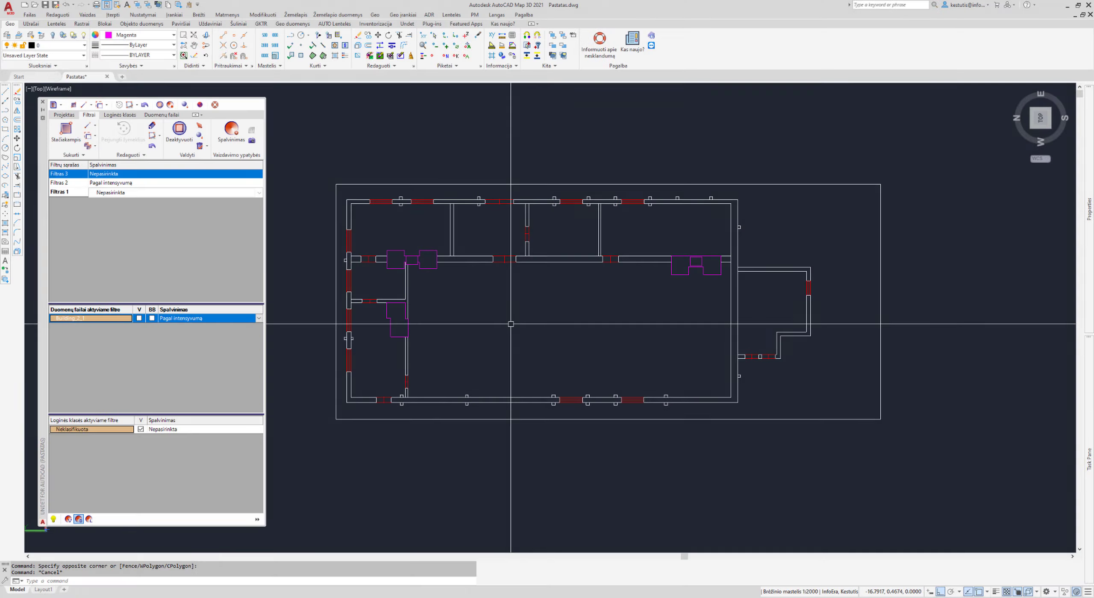
Step: Return to Top view and show the Projektas tab of the point-cloud panel
mouse_move(553, 357)
shift+middle_down()
mouse_move(428, 245)
mouse_move(544, 379)
shift+middle_up()
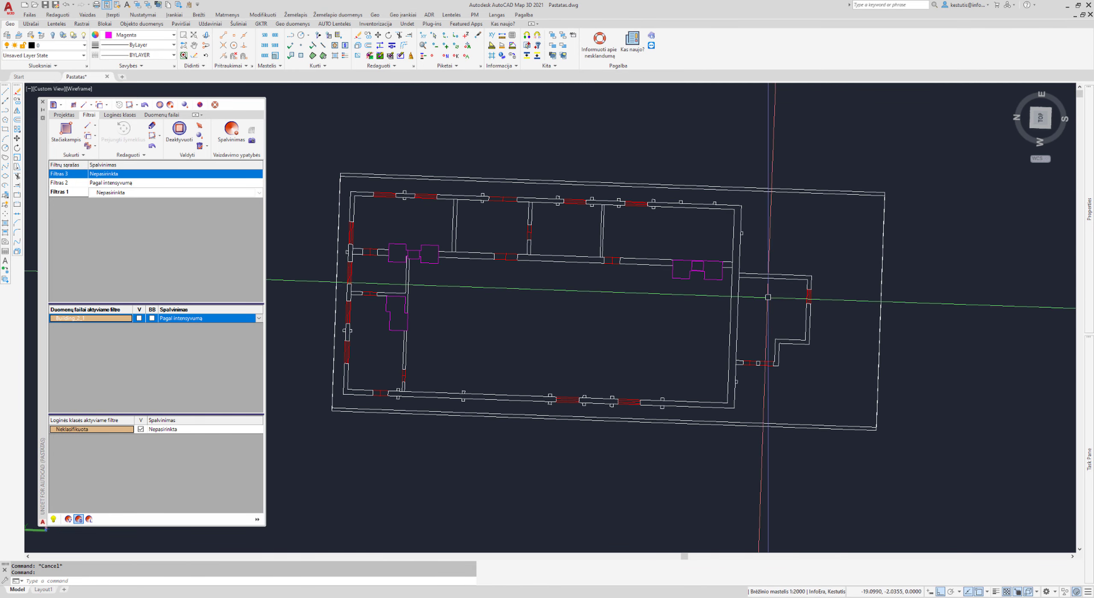
click(1038, 120)
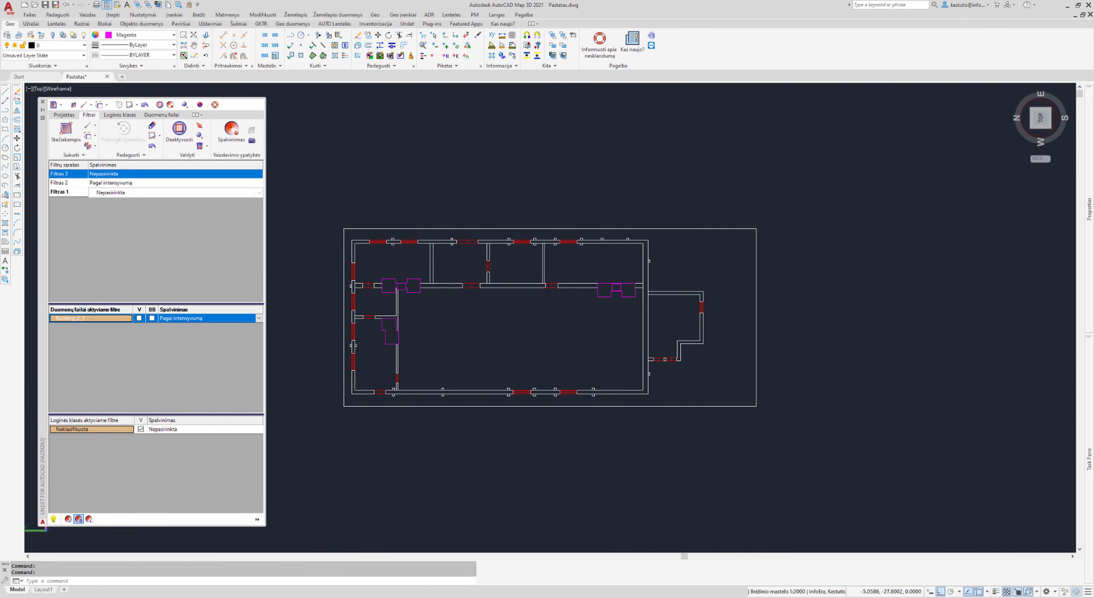
click(63, 115)
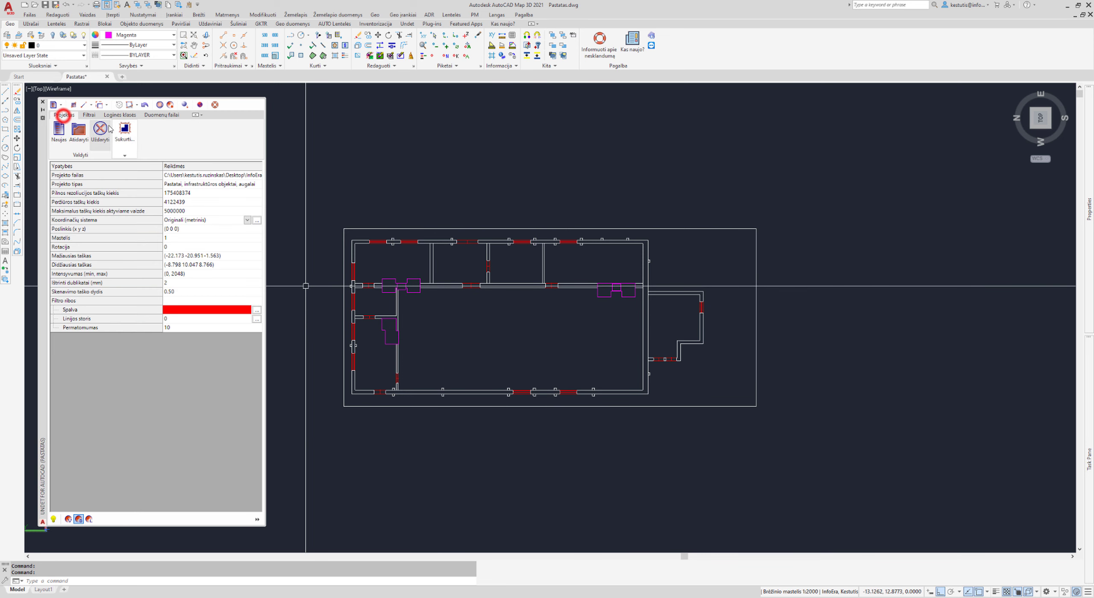
Step: Close the point-cloud project and set the visual style to 2D Wireframe
click(99, 136)
click(568, 321)
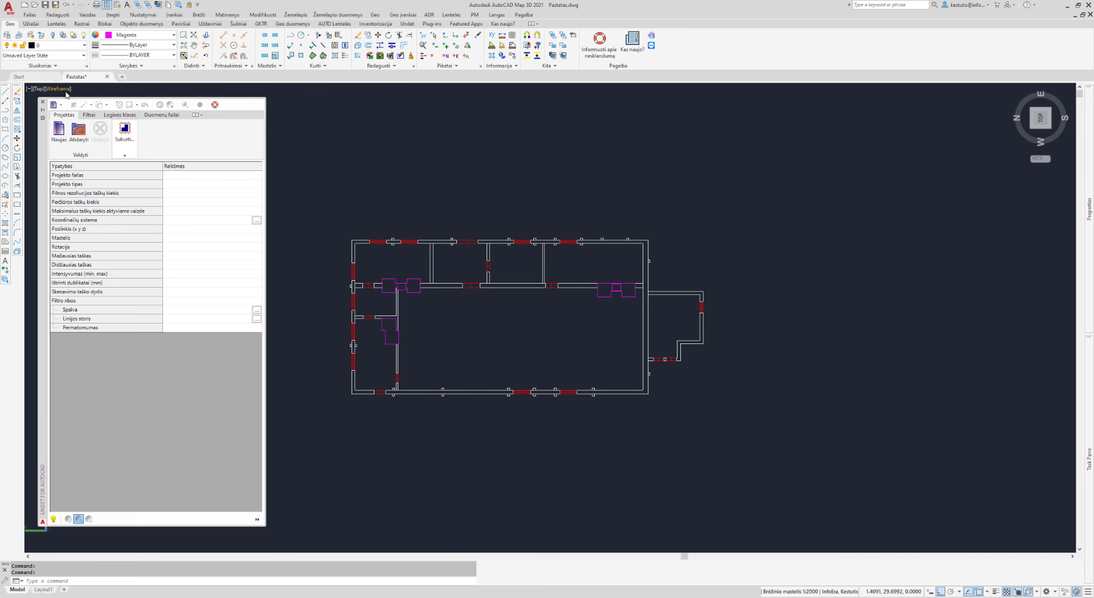
click(76, 110)
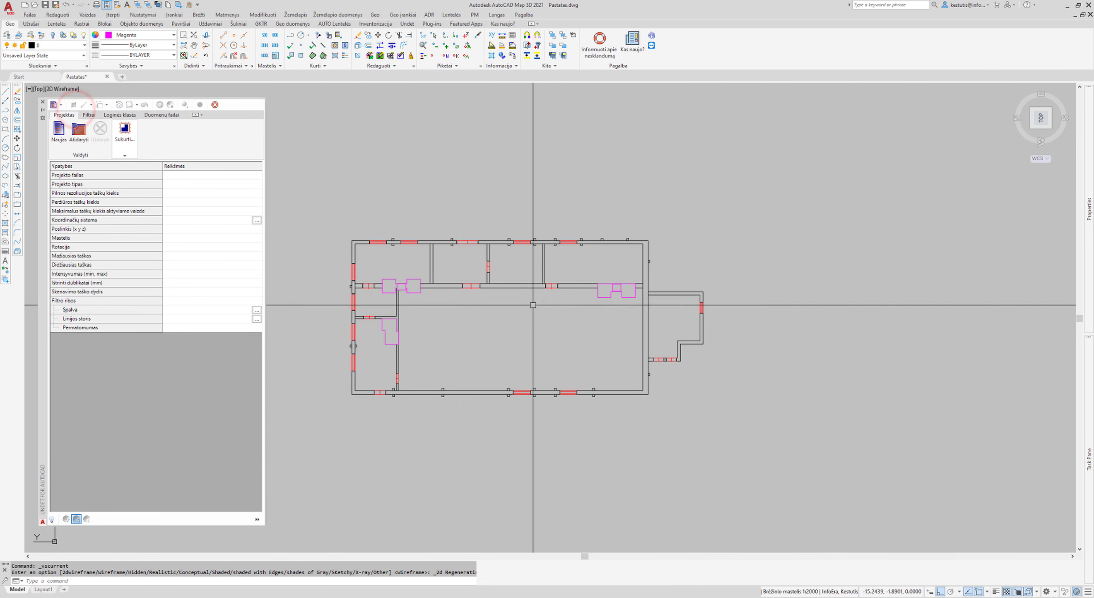
Step: Pan and zoom to frame the finished floor plan
middle_drag(532, 305, 559, 306)
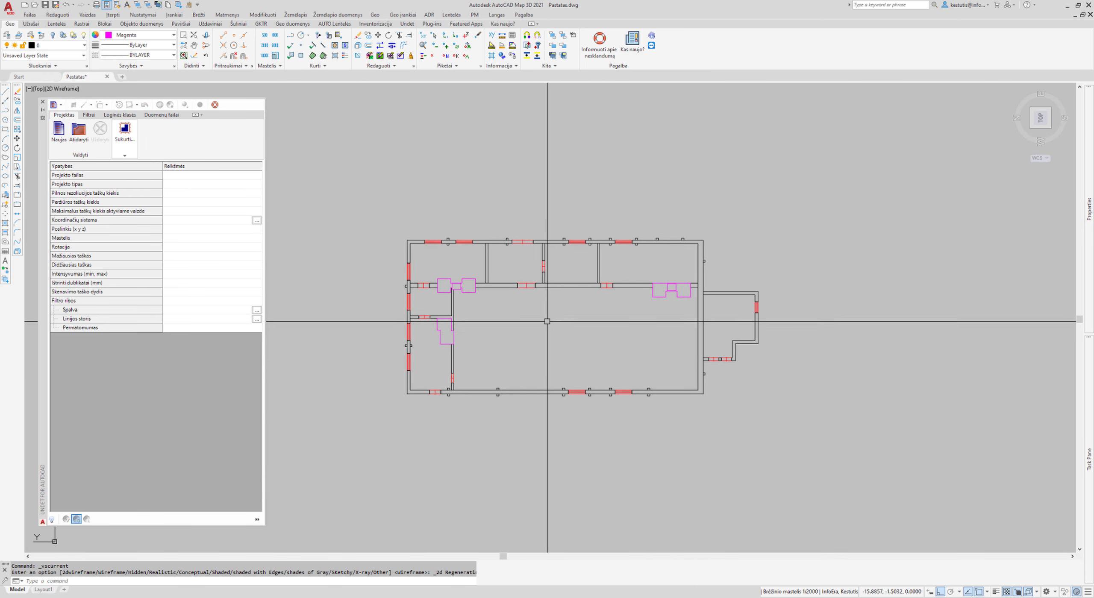
scroll(534, 322, up, 4)
scroll(669, 232, down, 2)
middle_drag(677, 337, 671, 335)
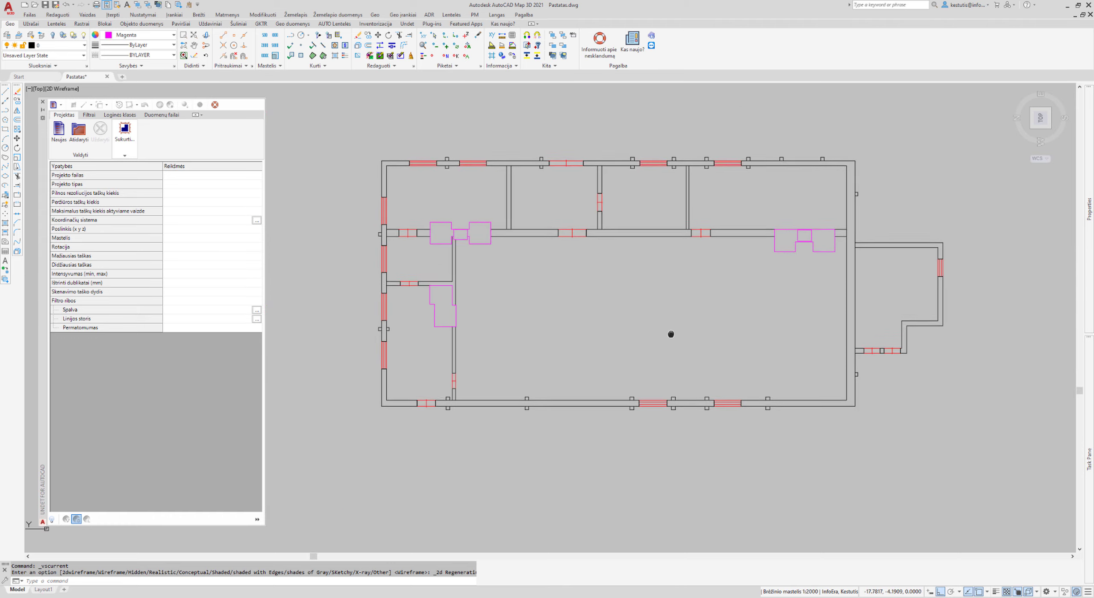
scroll(637, 334, down, 2)
scroll(609, 341, up, 2)
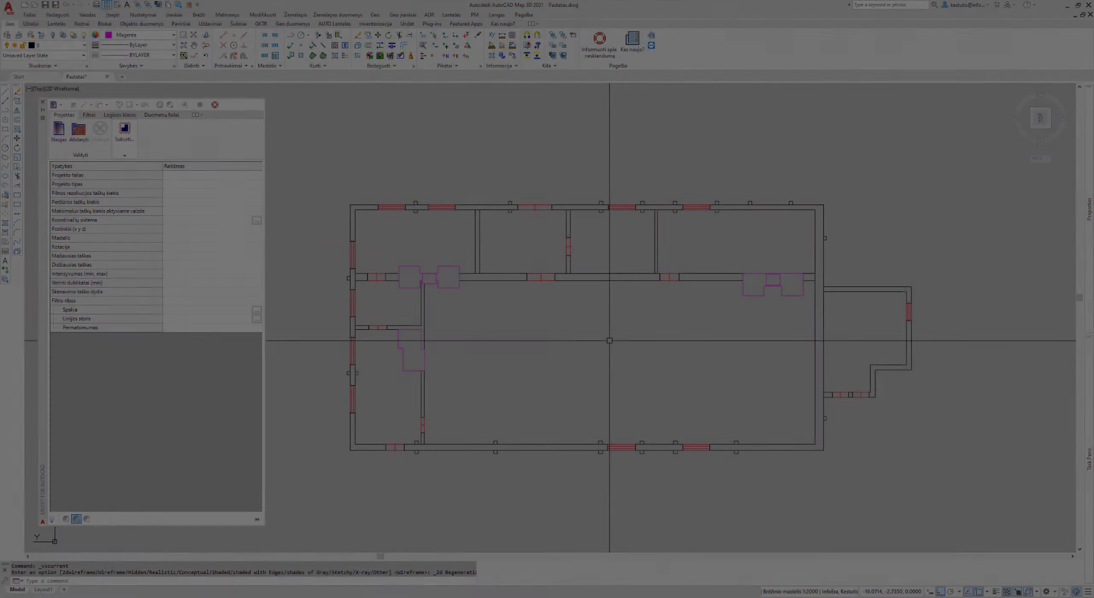